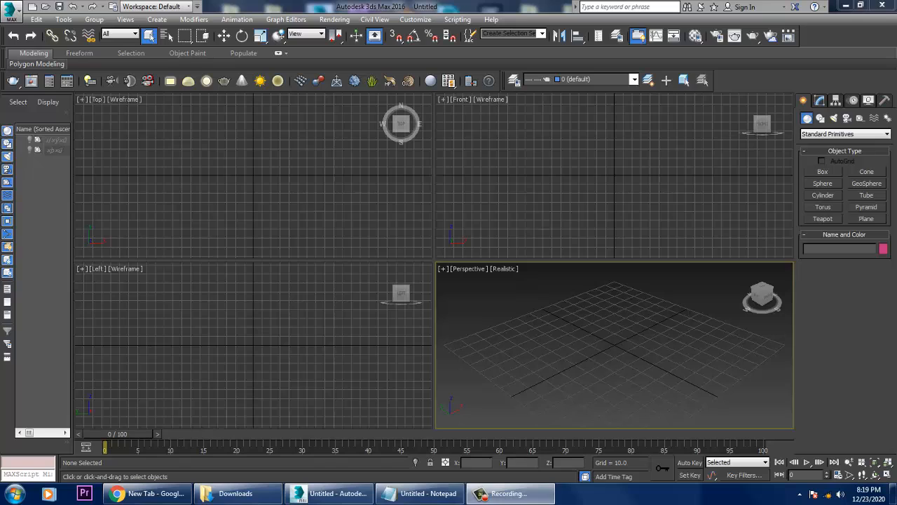
click(614, 175)
click(253, 175)
click(253, 345)
click(614, 345)
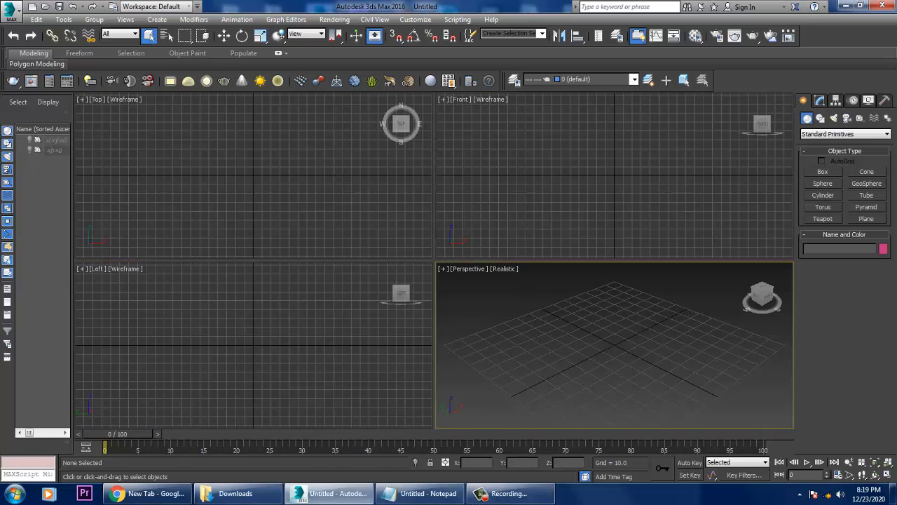
click(614, 175)
click(253, 175)
click(253, 345)
click(614, 345)
click(614, 176)
click(253, 175)
click(253, 345)
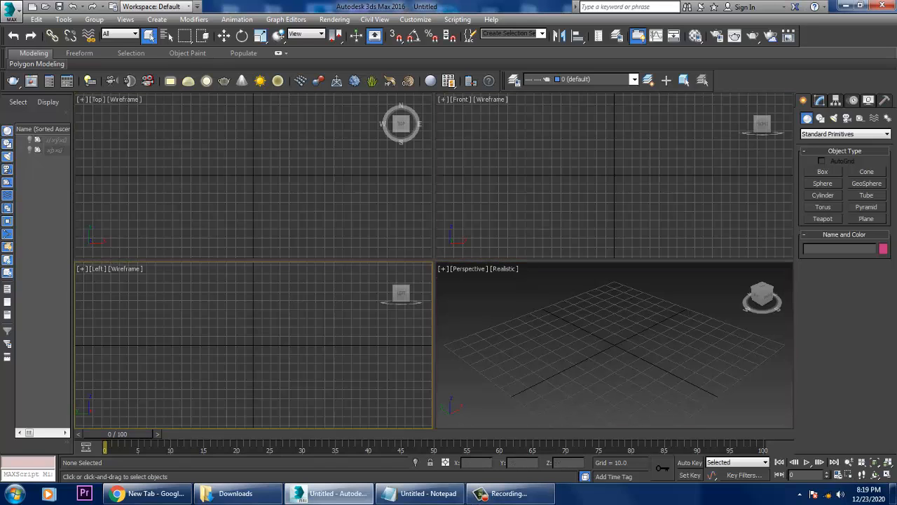
click(591, 370)
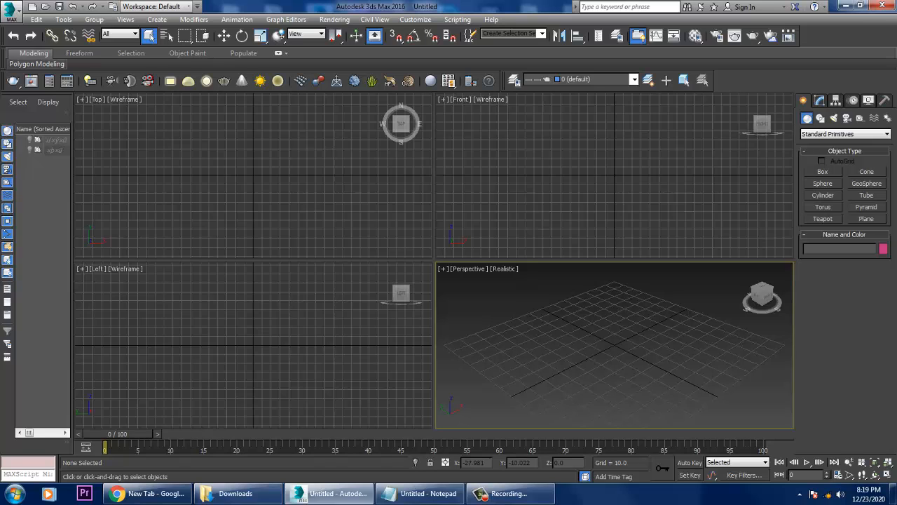
Switch to Notepad and review the whole list of modifiers, from Bend to Path deform.
click(419, 493)
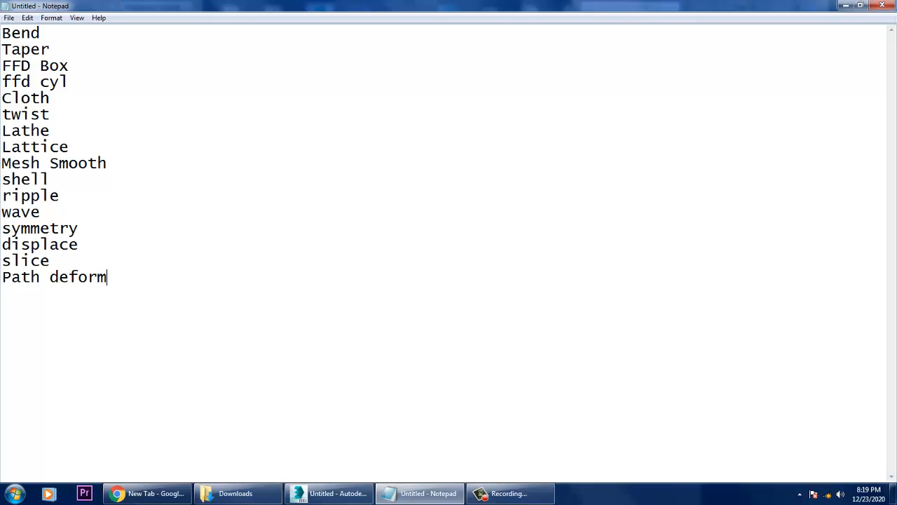
key(ctrl+Home)
key(shift+Down)
key(shift+Down)
key(shift+Down)
key(shift+Down)
key(shift+Down)
key(shift+Down)
key(shift+Down)
key(shift+Down)
key(shift+Down)
key(shift+Down)
key(shift+Down)
key(shift+Down)
key(shift+Down)
key(shift+Down)
key(shift+Down)
key(shift+Down)
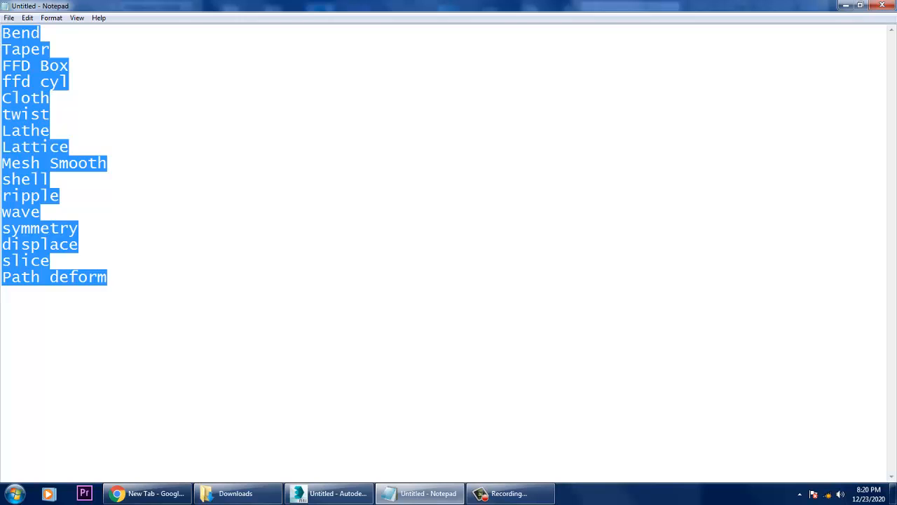
key(Right)
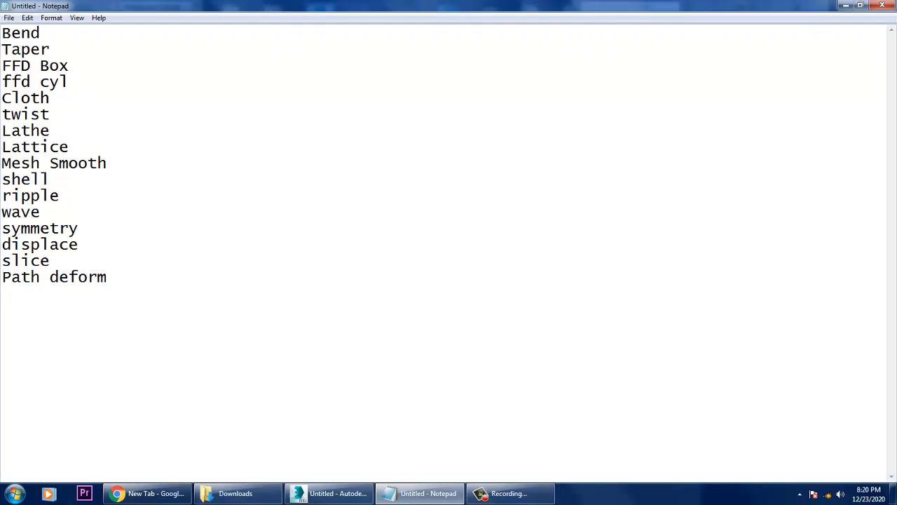
Add the entry "Noise" on a new line above Bend in the modifier list and select that word.
key(ctrl+Home)
key(Return)
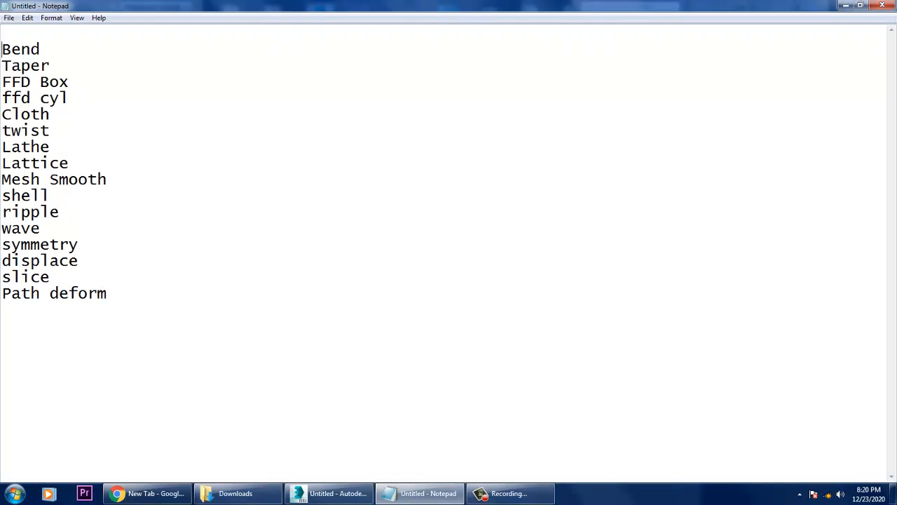
text(Noise)
key(shift+Home)
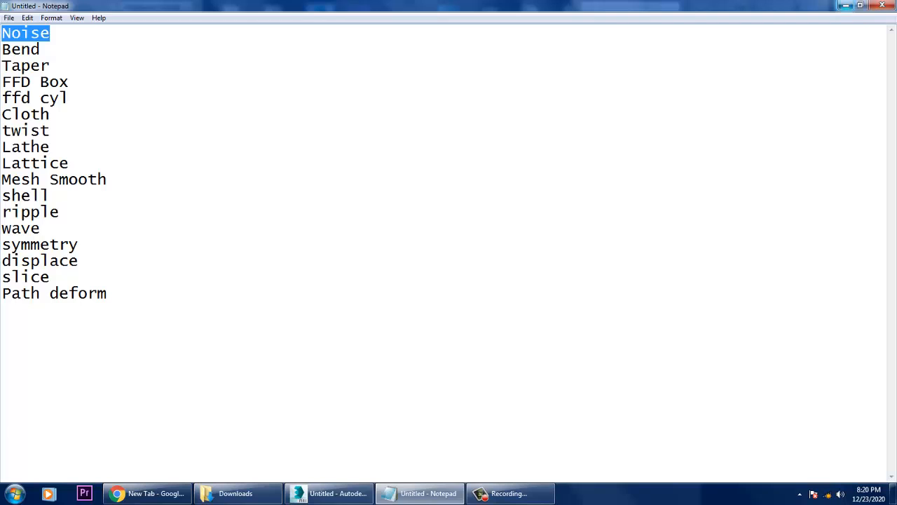
Return to 3ds Max and maximize the Perspective viewport.
click(846, 5)
click(596, 189)
click(316, 204)
click(269, 295)
click(561, 315)
click(567, 199)
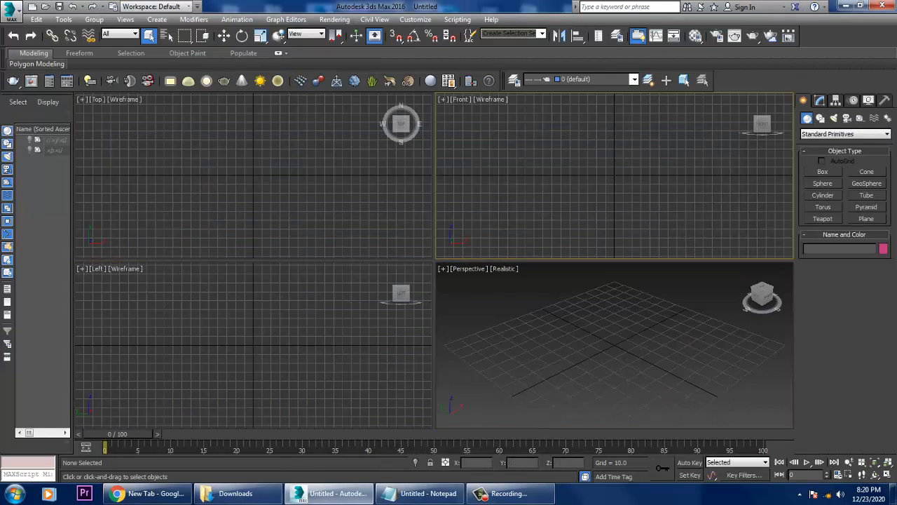
click(322, 200)
click(295, 301)
click(610, 316)
key(alt+w)
alt+middle_drag(626, 310, 616, 310)
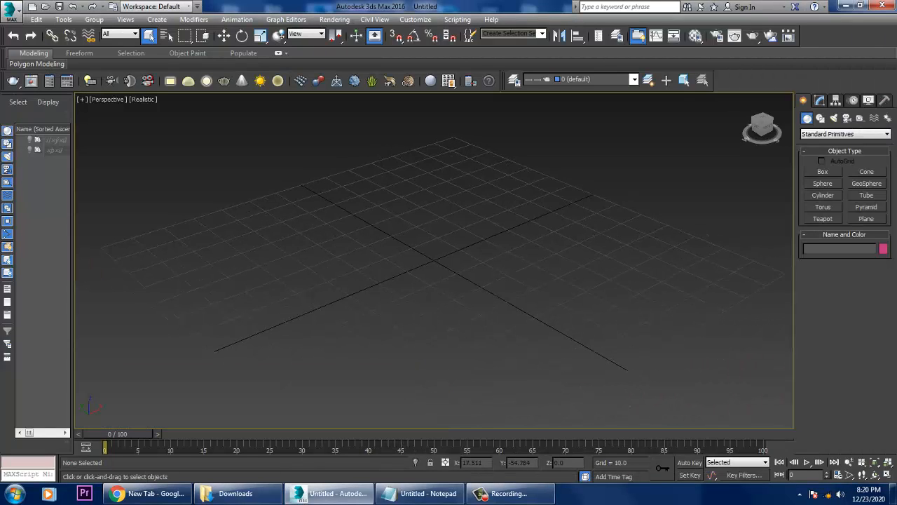
Draw a plane about 243 by 249 units covering the grid and scale it up uniformly.
click(867, 218)
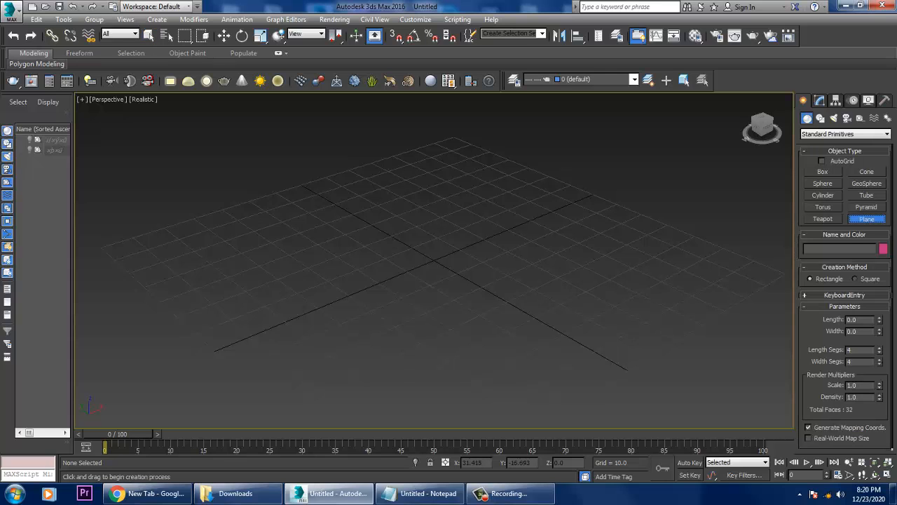
scroll(543, 258, down, 4)
scroll(529, 245, up, 4)
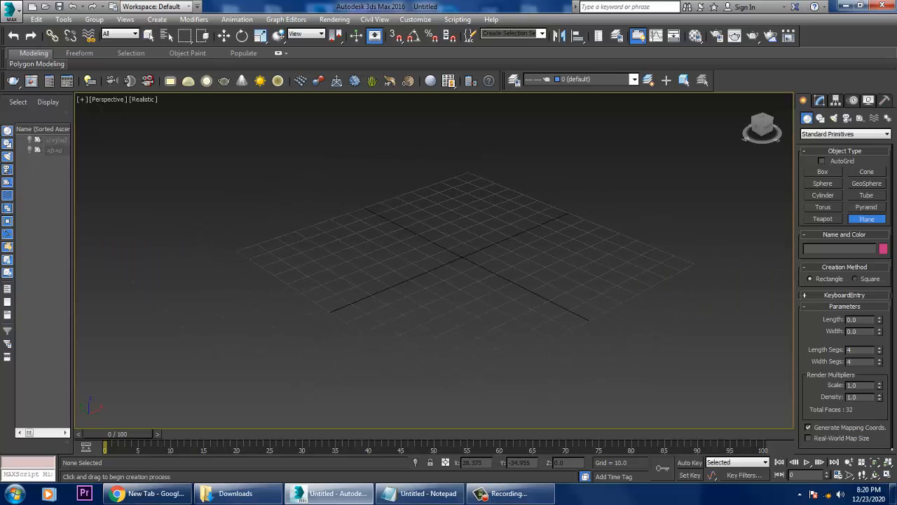
scroll(489, 227, down, 3)
drag(469, 112, 431, 500)
key(w)
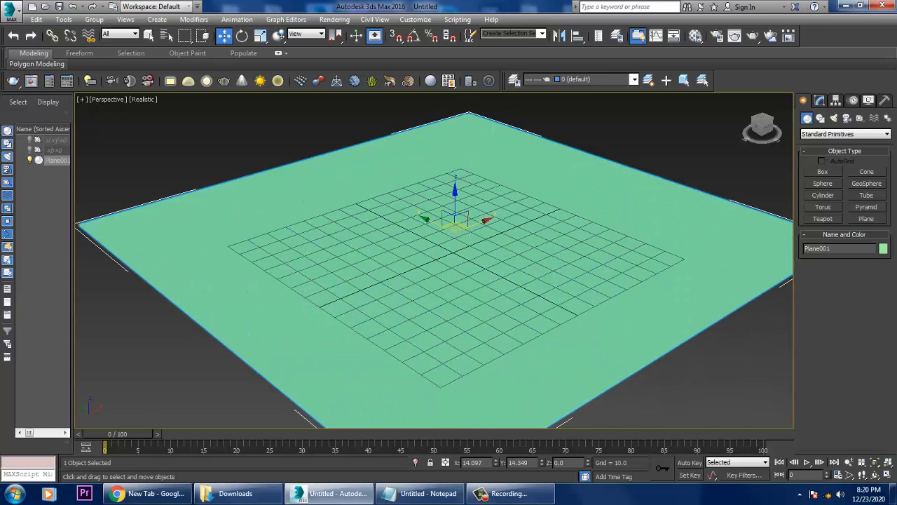
key(r)
drag(454, 232, 454, 193)
key(w)
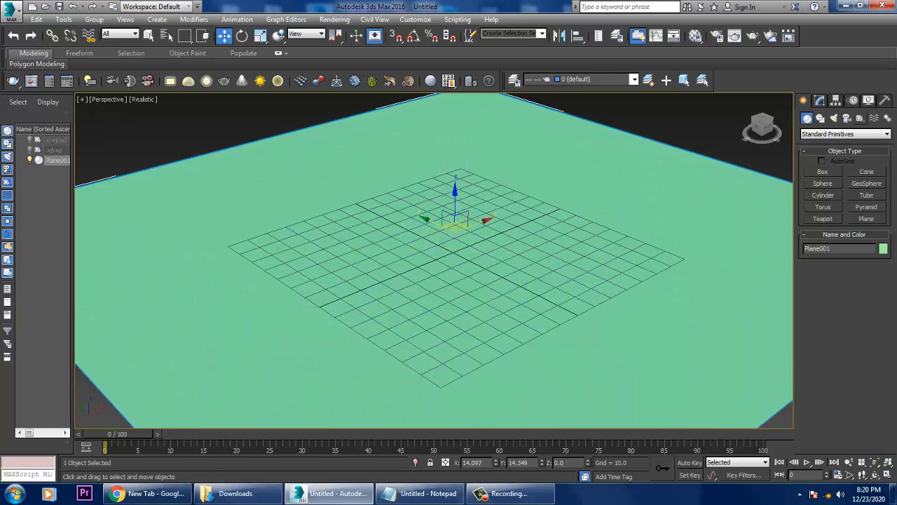
Set the plane's length and width segments to 60 each and show edged faces.
click(820, 100)
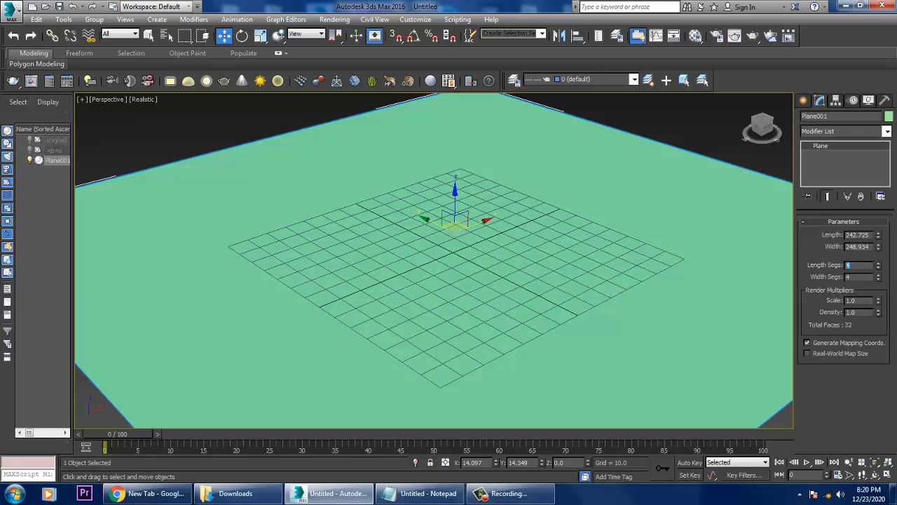
text(60)
key(Tab)
text(60)
key(Return)
key(F4)
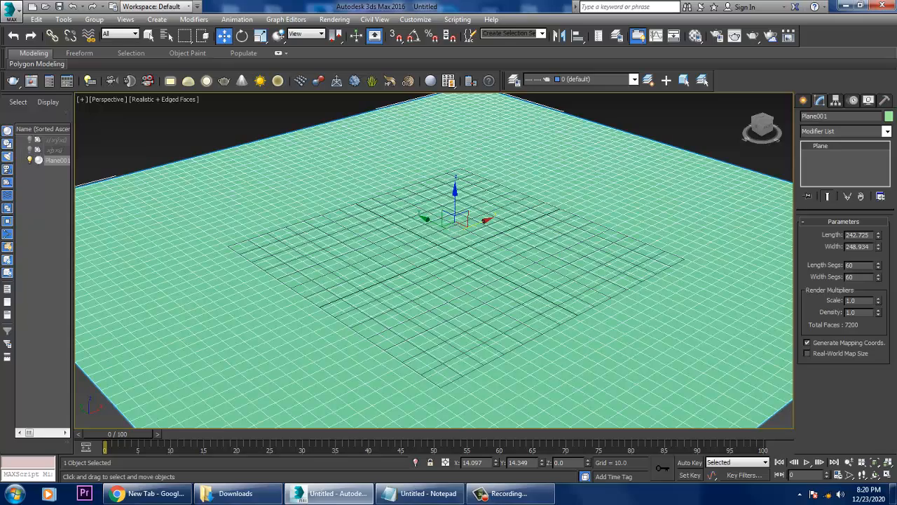
Change the plane's object color to the light grey custom color.
click(889, 116)
click(521, 272)
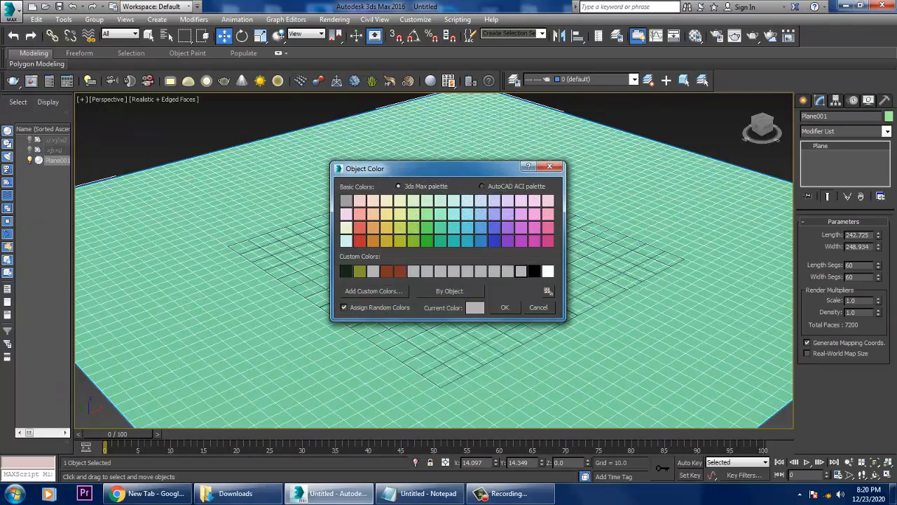
click(505, 307)
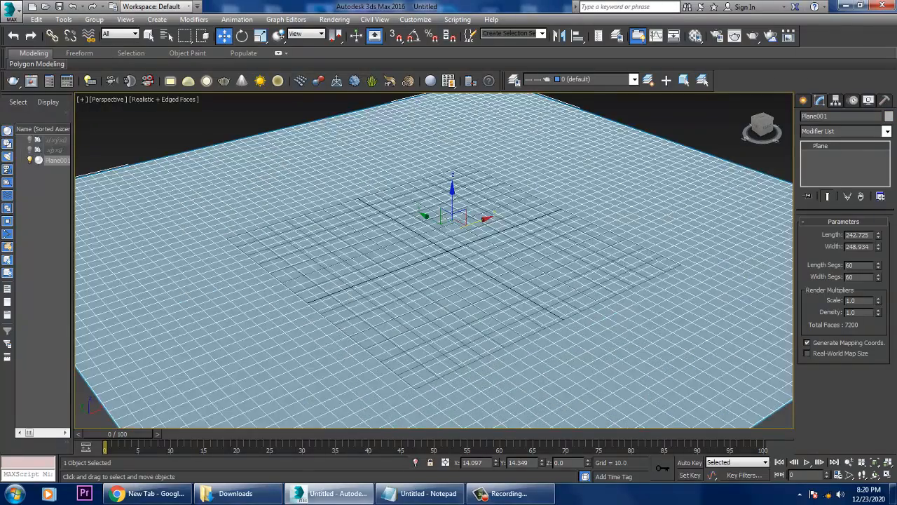
Apply the Noise modifier to the plane.
middle_drag(448, 238, 446, 278)
click(845, 131)
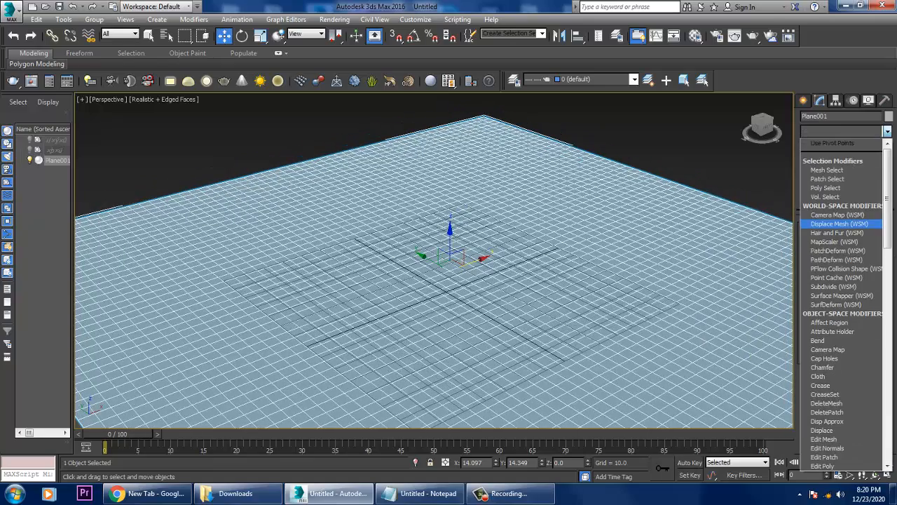
key(n)
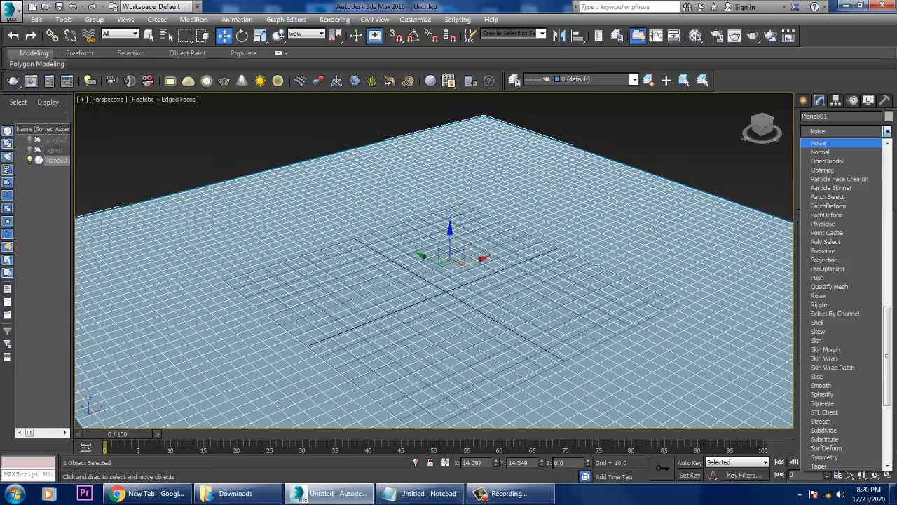
click(831, 143)
alt+middle_drag(448, 270, 448, 256)
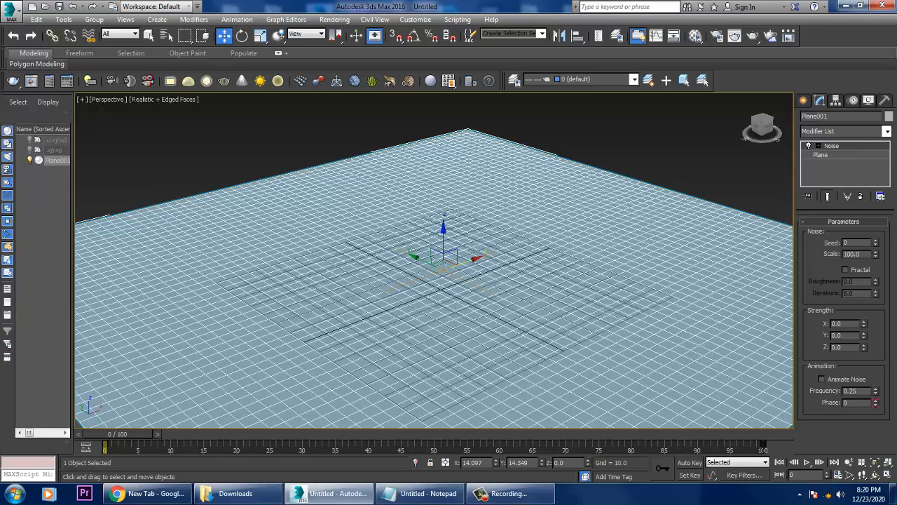
Raise the Noise strength along Z to about 41.33 and turn off edged faces.
drag(864, 346, 863, 253)
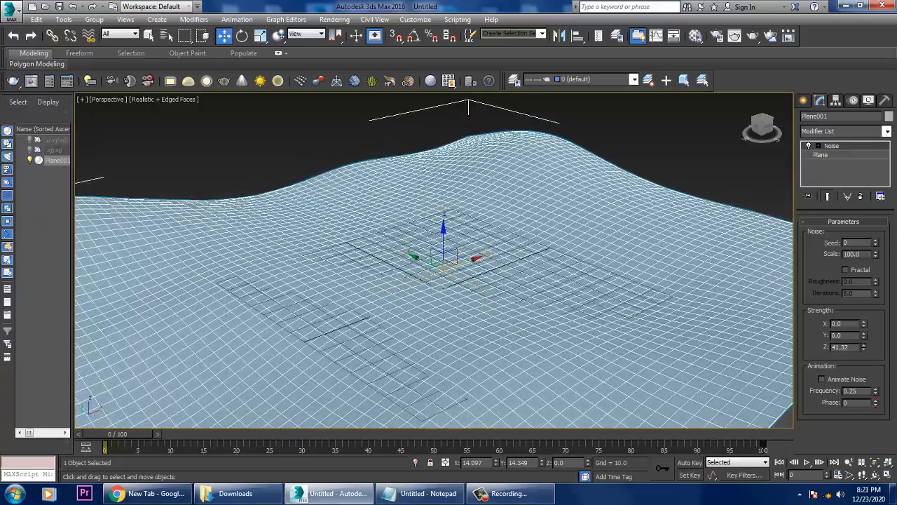
key(F4)
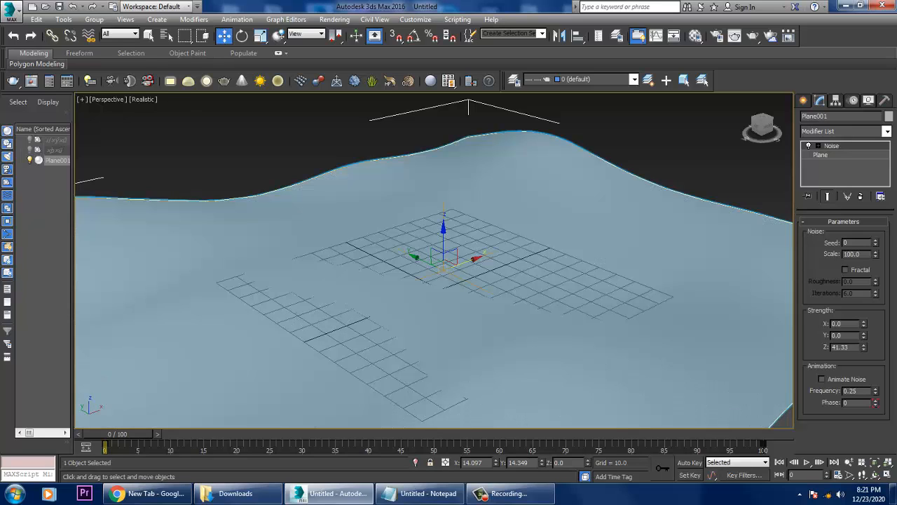
Reduce the Noise scale to 28 and set its seed to 2.
click(875, 256)
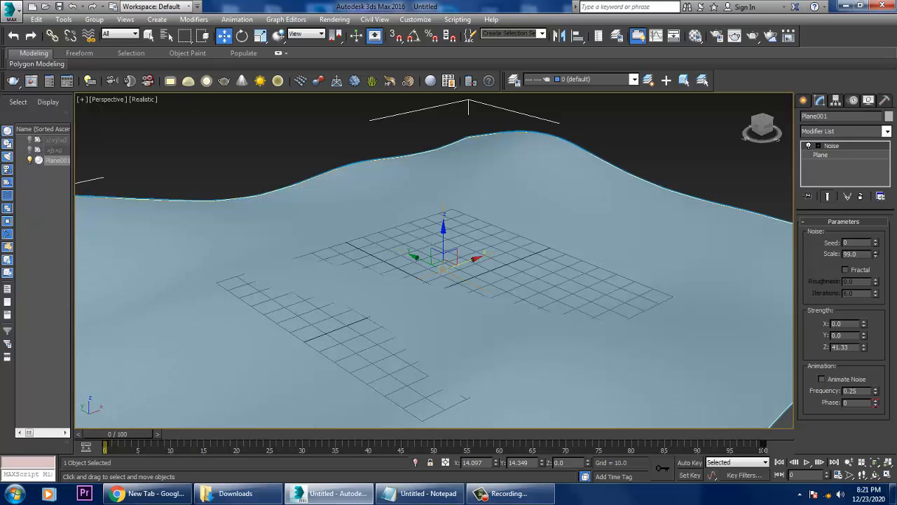
drag(876, 256, 875, 308)
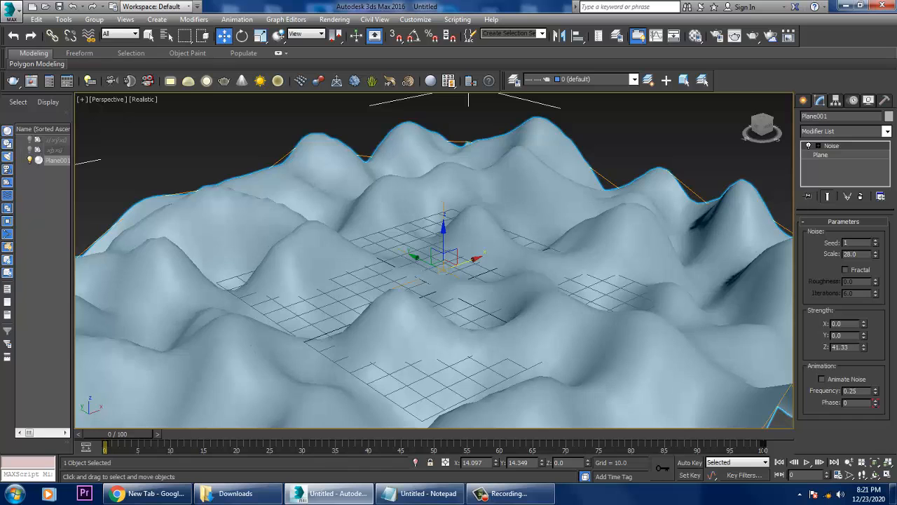
click(875, 240)
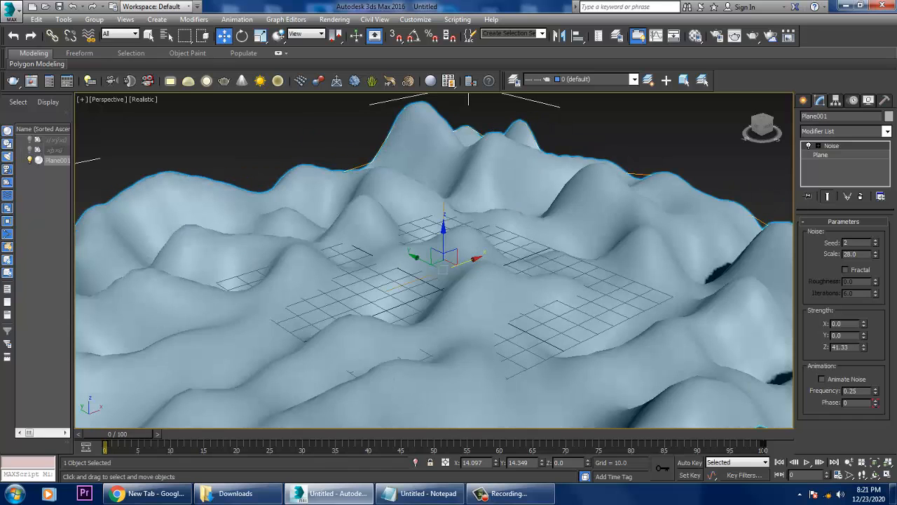
Lower the Noise Z strength to about 15.7 and raise its scale to about 44.5.
drag(863, 347, 863, 366)
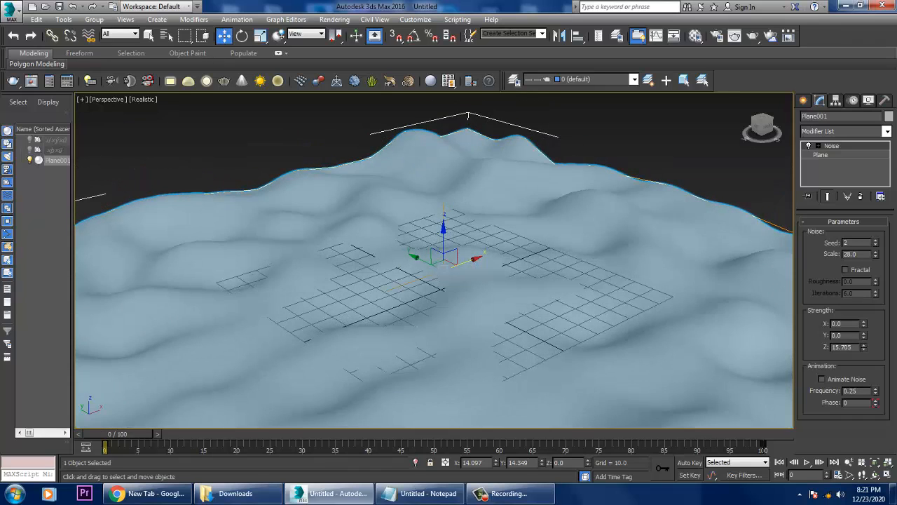
mouse_move(875, 253)
mouse_down()
mouse_move(875, 275)
mouse_move(875, 239)
mouse_up()
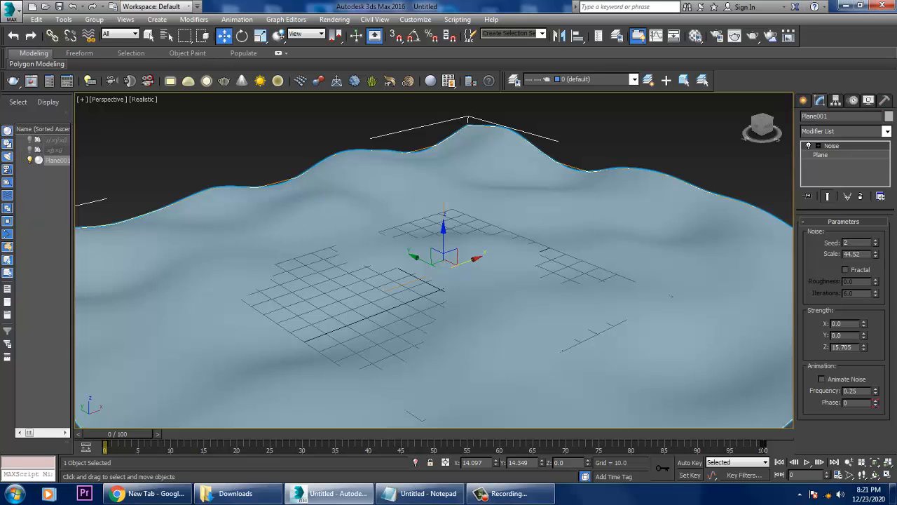
Try a Noise strength of about 1.53 along Y, and reset it to 0.
alt+middle_drag(434, 281, 433, 252)
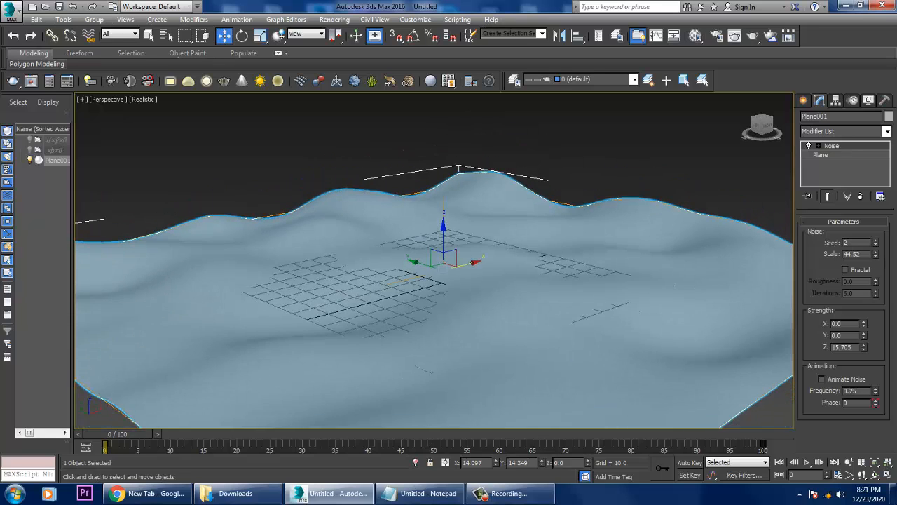
scroll(433, 259, up, 3)
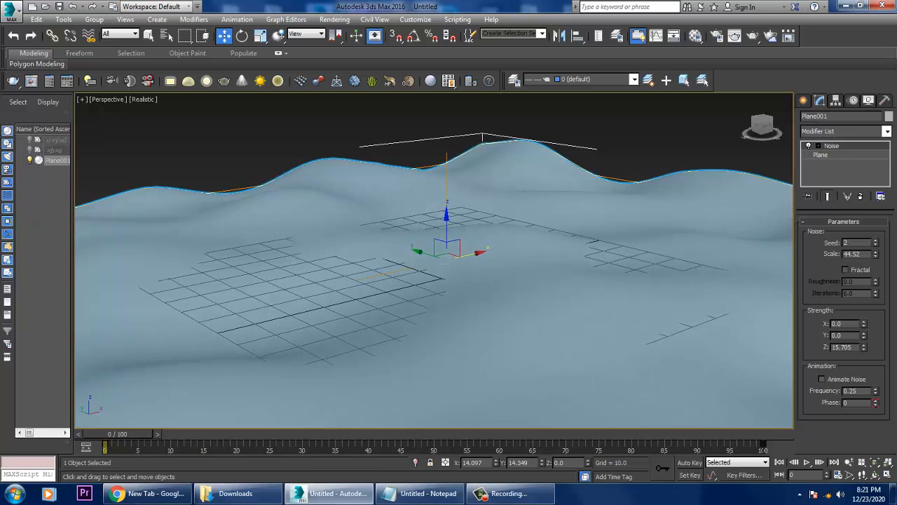
mouse_move(863, 323)
mouse_down()
mouse_move(864, 315)
mouse_move(863, 334)
mouse_up()
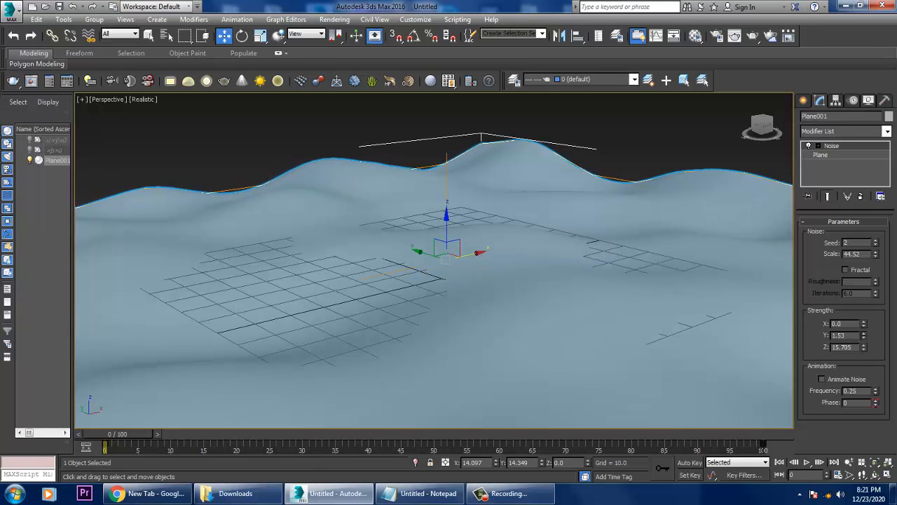
right_click(864, 335)
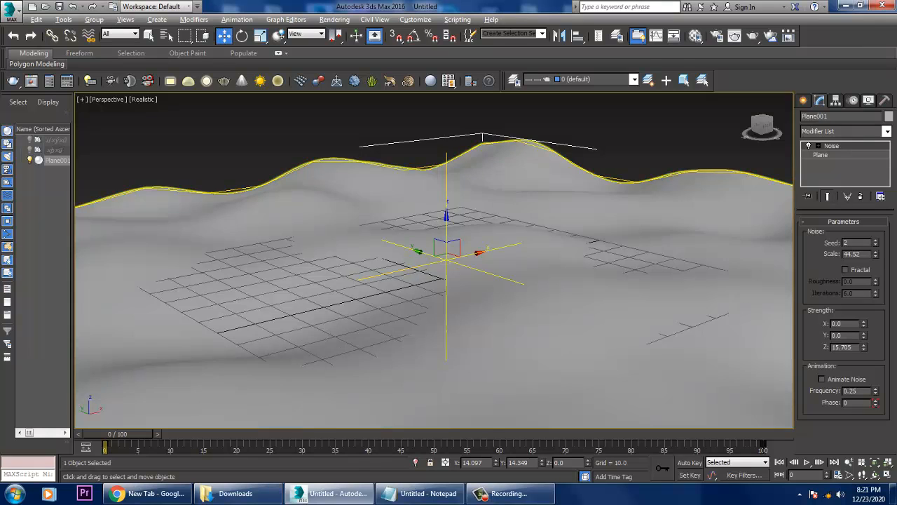
Enable Fractal on the Noise modifier and set its roughness to 0.18.
alt+middle_drag(532, 270, 543, 300)
click(845, 270)
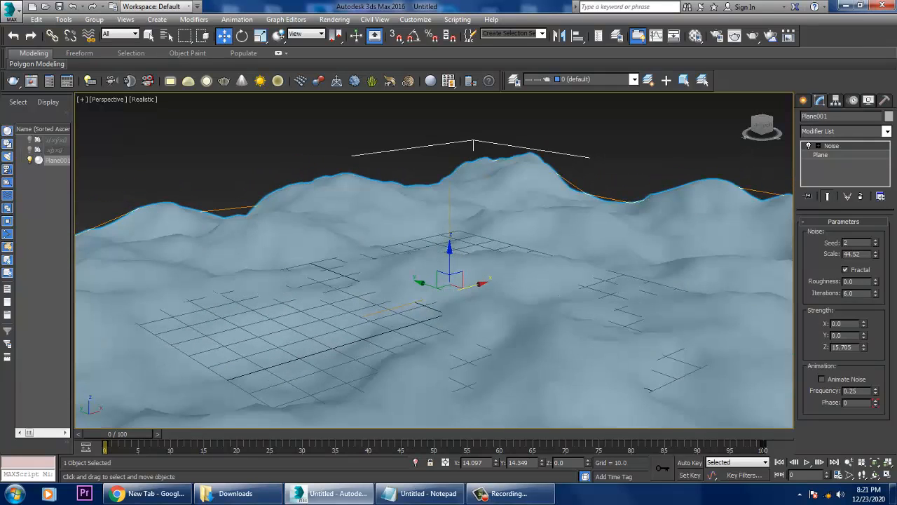
drag(874, 281, 874, 277)
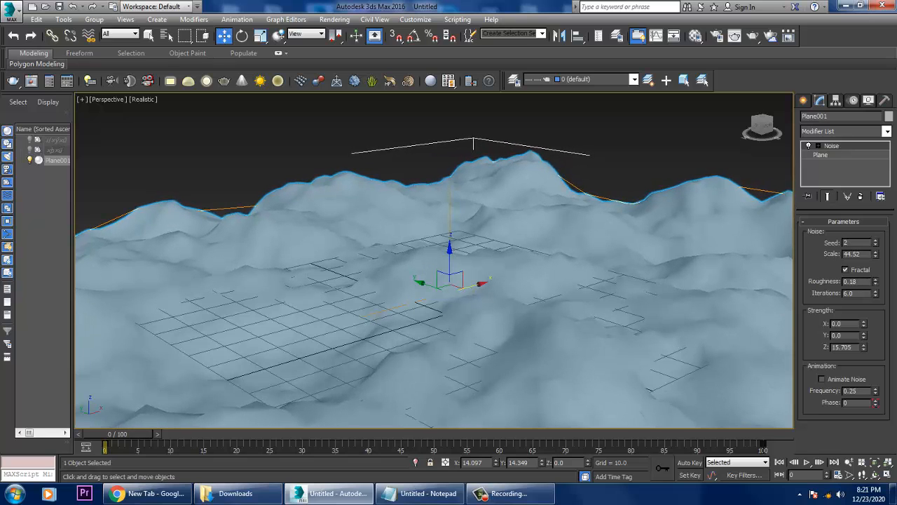
Deselect the terrain and examine its surface up close with and without edged faces.
alt+middle_drag(448, 280, 524, 273)
click(434, 123)
scroll(388, 281, up, 3)
key(F4)
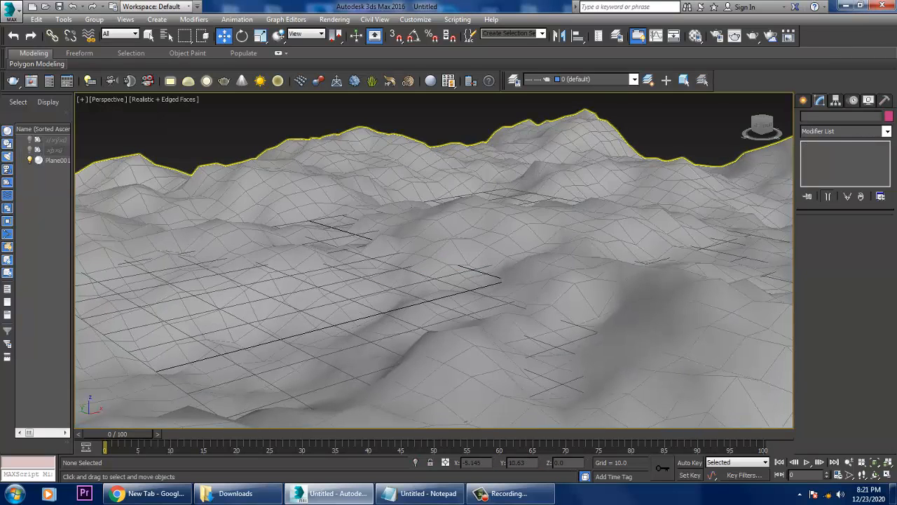
key(F4)
scroll(503, 275, down, 4)
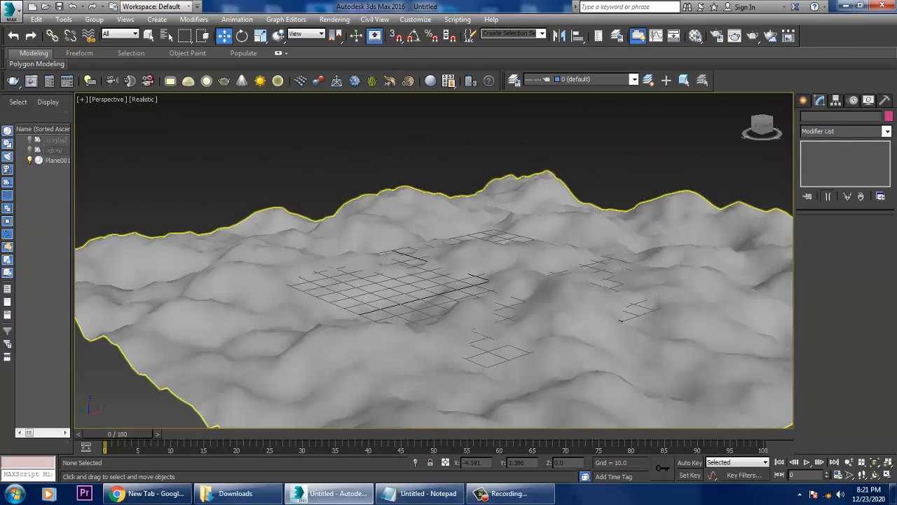
Select the terrain, turn off Fractal, enable Animate Noise, and play the noise animation.
click(499, 271)
drag(499, 240, 499, 214)
middle_drag(571, 269, 566, 286)
scroll(567, 286, up, 2)
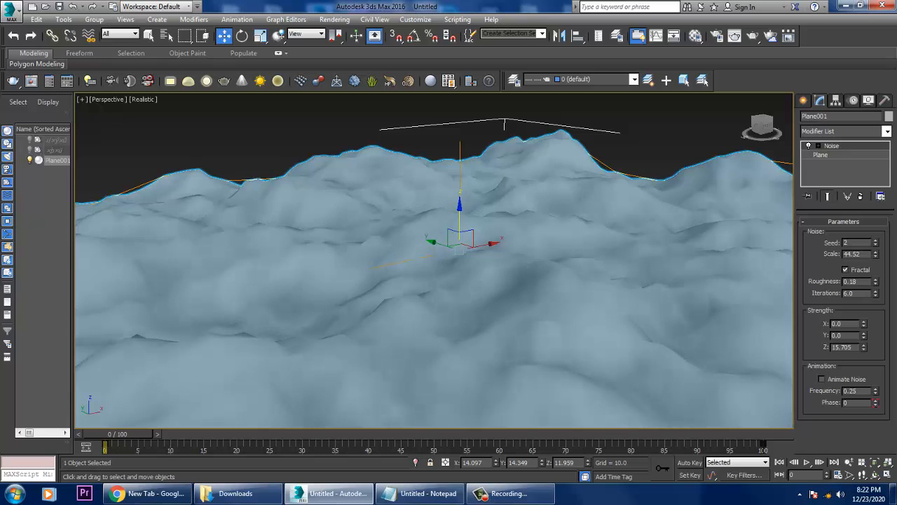
click(845, 269)
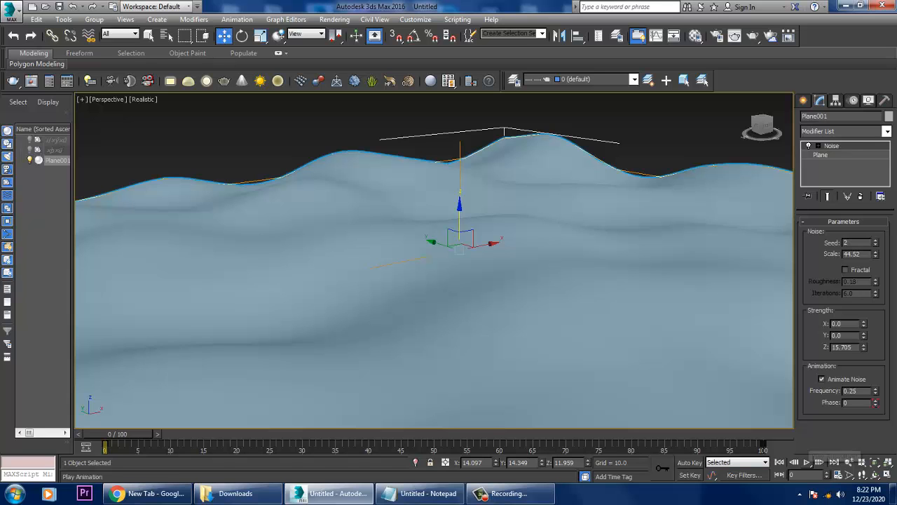
click(806, 462)
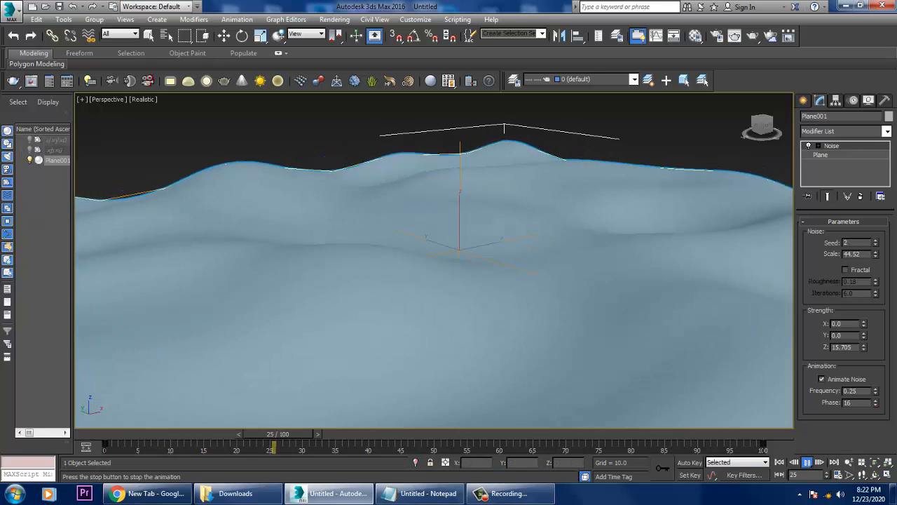
key(w)
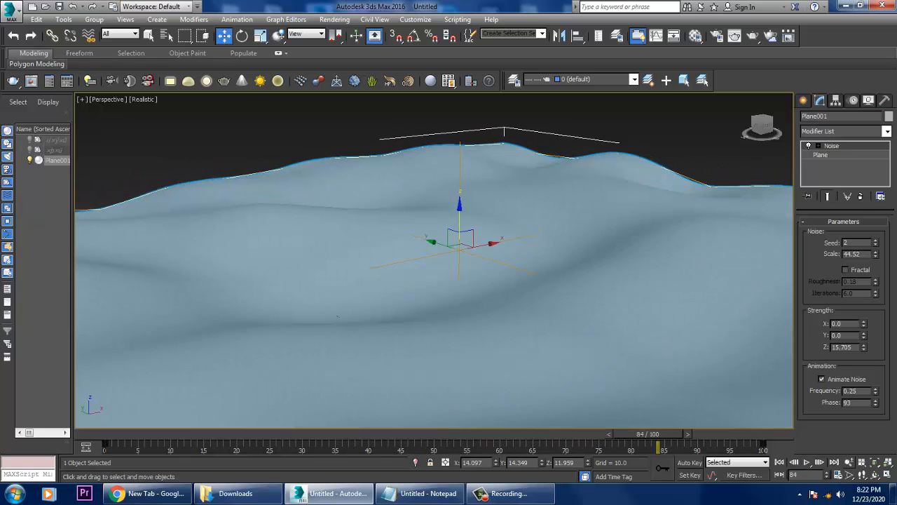
Raise the noise animation frequency to 0.32, play the animation, and return the timeline to frame 0.
drag(876, 390, 875, 384)
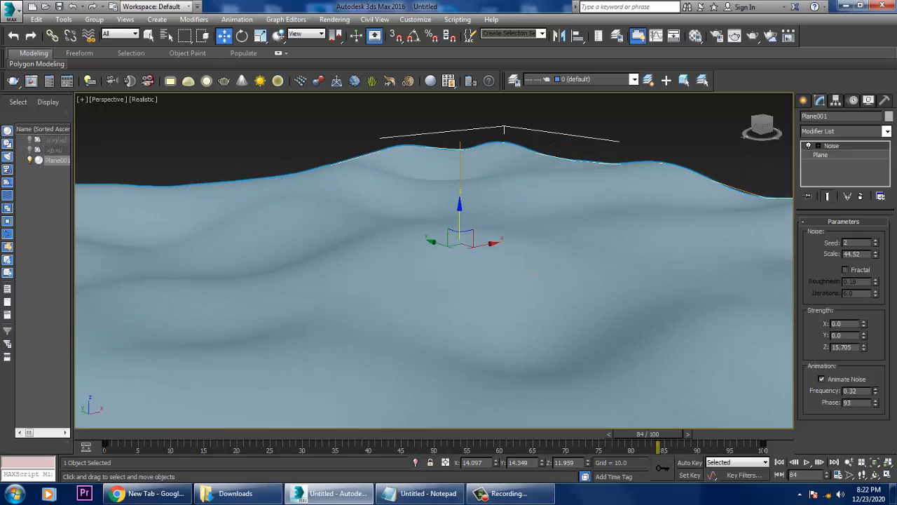
click(806, 462)
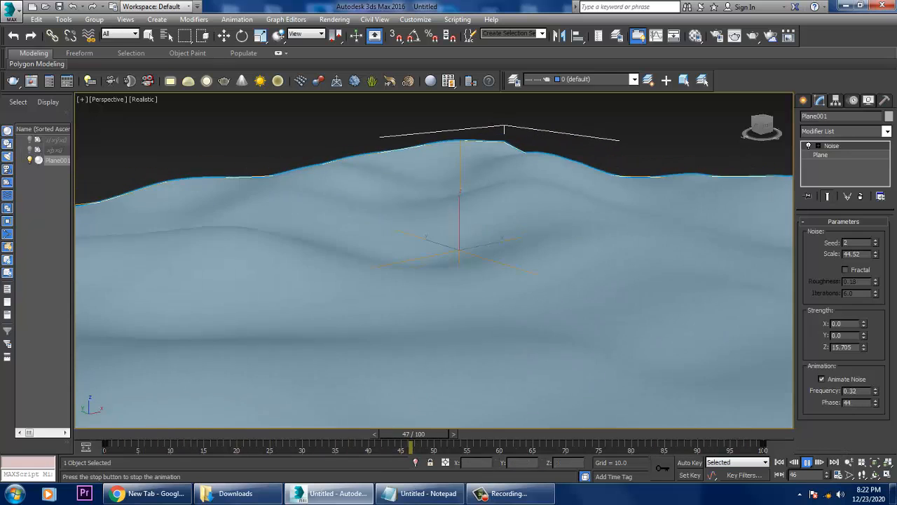
click(806, 462)
drag(413, 434, 117, 434)
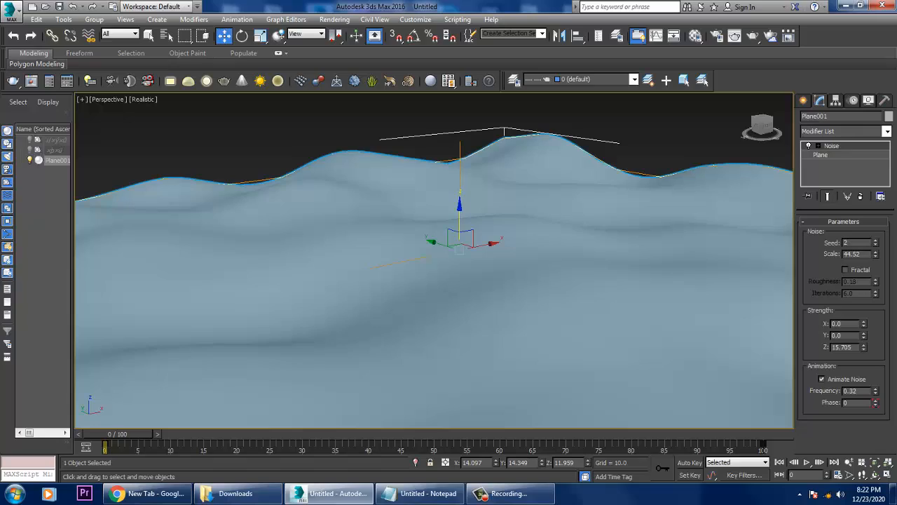
Remove the Noise modifier from the plane, show edged faces, and convert the plane to an Editable Poly.
click(861, 196)
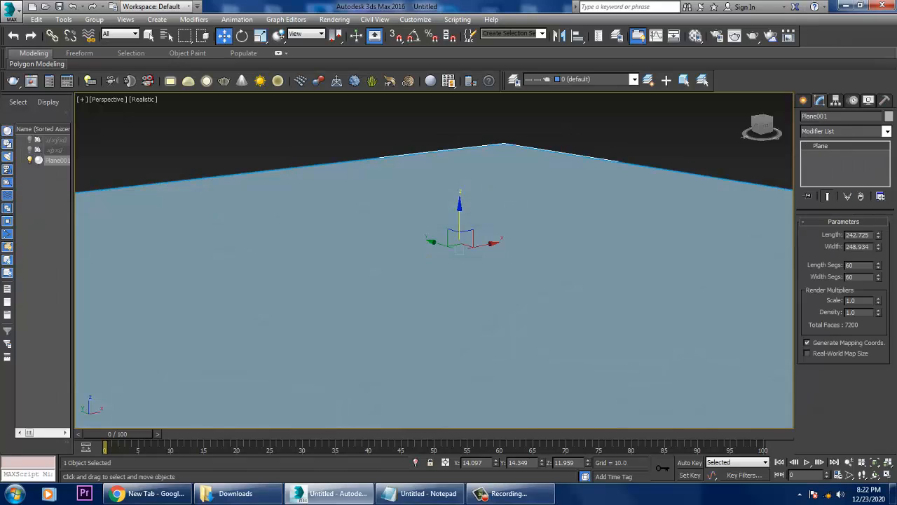
scroll(433, 260, down, 4)
alt+middle_drag(434, 260, 438, 272)
key(F4)
alt+middle_drag(496, 202, 498, 220)
right_click(498, 220)
mouse_move(522, 333)
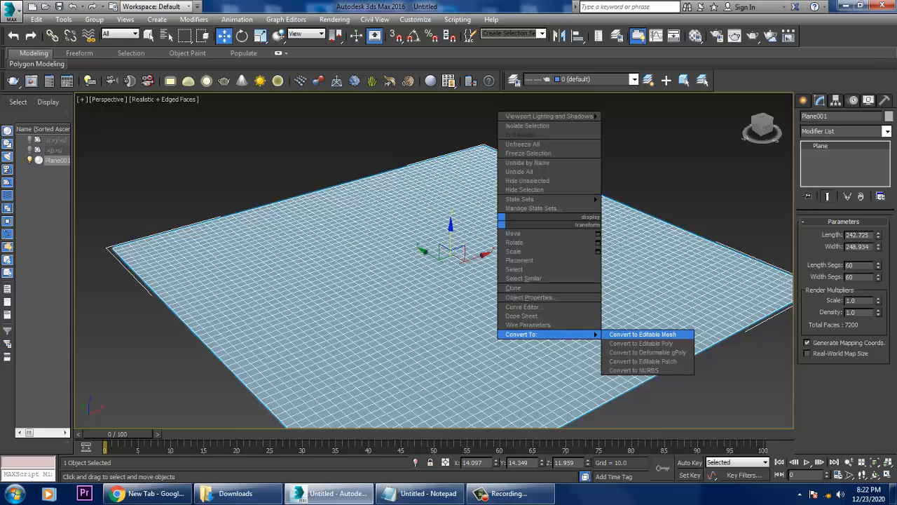
click(648, 343)
scroll(648, 343, down, 1)
middle_drag(649, 343, 682, 365)
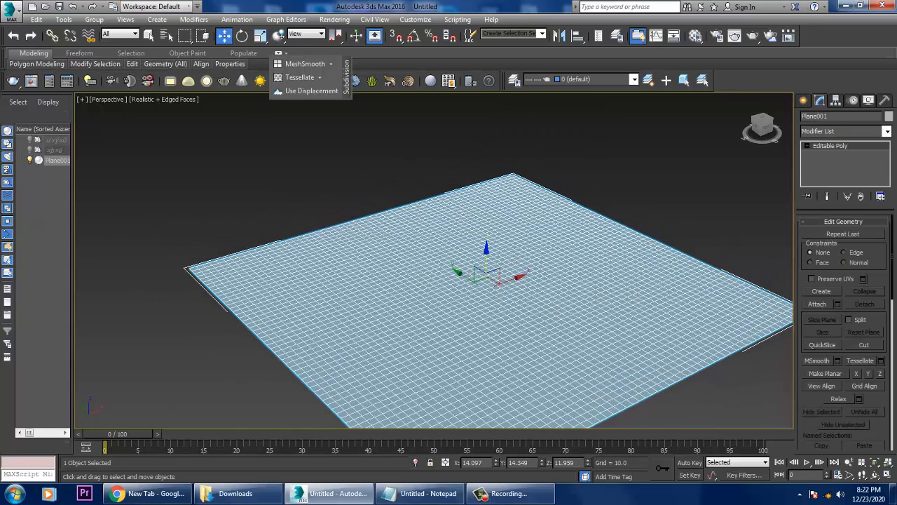
At polygon level, paint-select an irregular band of polygons along the plane's far side.
click(808, 146)
key(4)
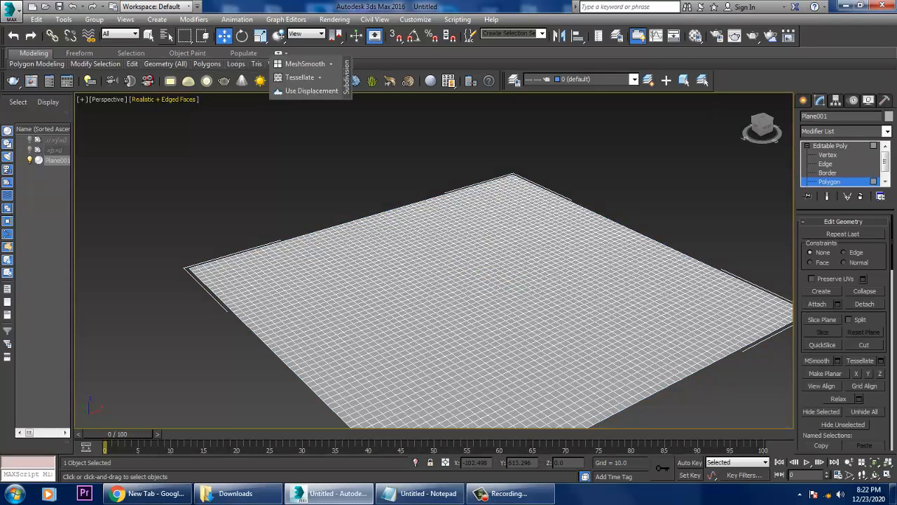
drag(185, 35, 185, 123)
mouse_move(561, 203)
mouse_down()
mouse_move(501, 184)
mouse_move(527, 178)
mouse_move(435, 203)
mouse_move(519, 220)
mouse_move(602, 213)
mouse_move(389, 219)
mouse_move(350, 235)
mouse_move(393, 248)
mouse_move(490, 239)
mouse_move(252, 237)
mouse_move(211, 270)
mouse_move(249, 286)
mouse_move(232, 301)
mouse_move(204, 261)
mouse_move(309, 279)
mouse_move(491, 242)
mouse_up()
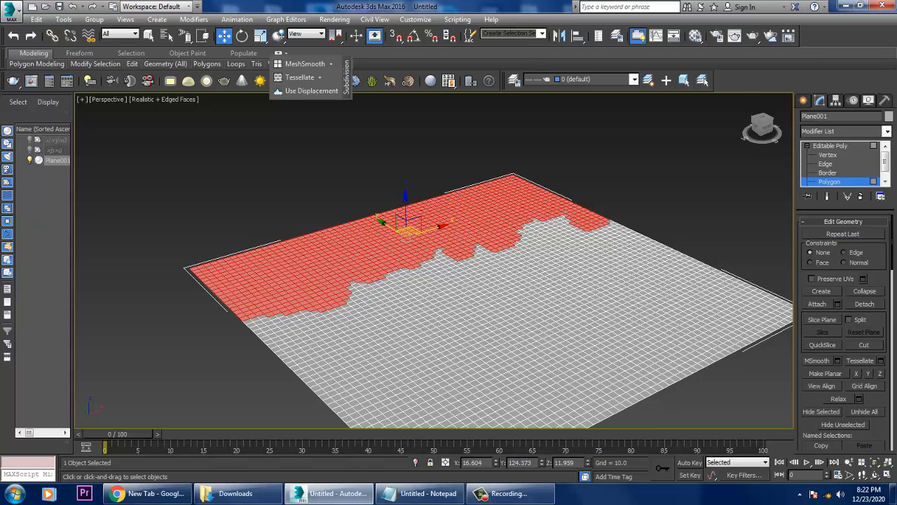
Apply a Noise modifier to the selected polygons with a scale of 44 and a Z strength of about 26.9.
click(886, 131)
key(n)
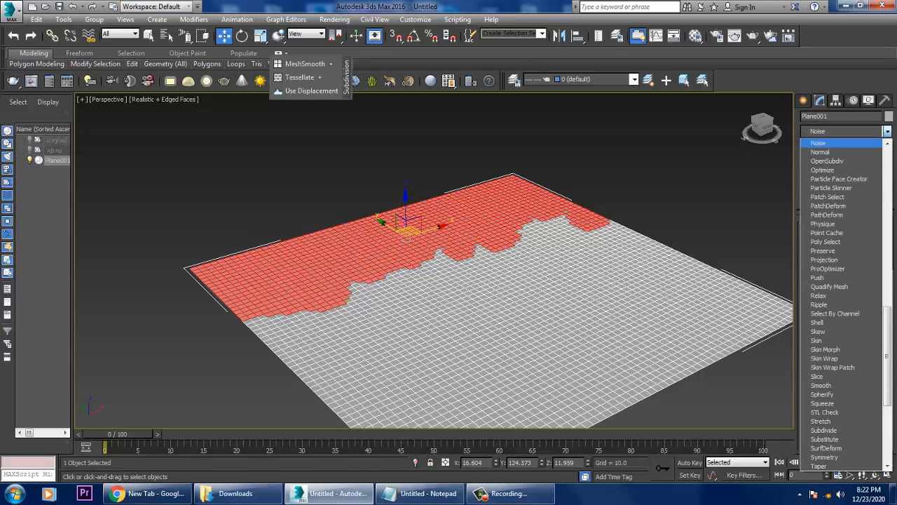
key(Return)
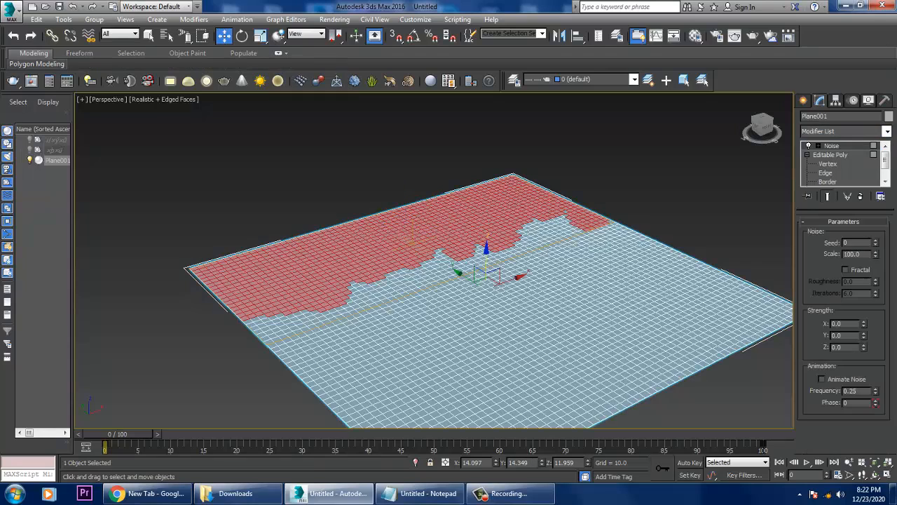
drag(875, 254, 876, 277)
drag(863, 346, 864, 301)
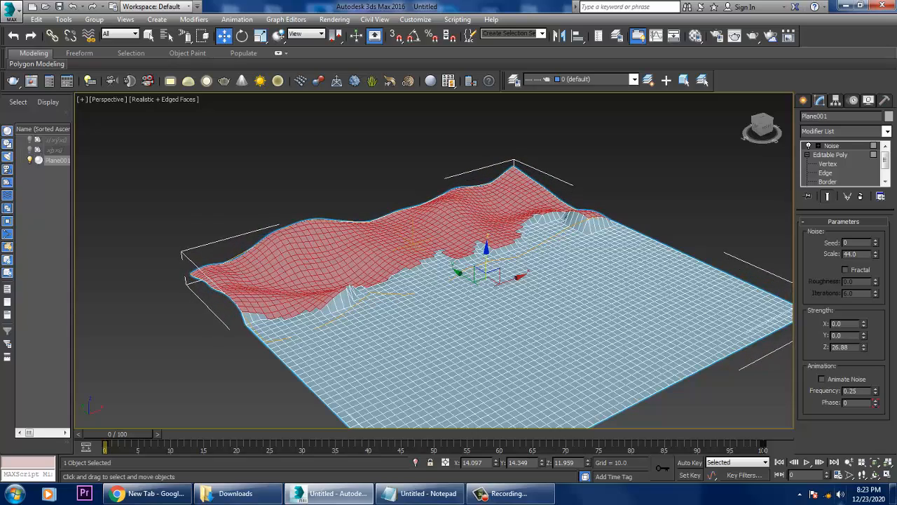
Lower the Noise scale to about 19.8 and inspect the raised mountain band with the plane deselected.
drag(875, 254, 875, 275)
scroll(435, 267, up, 4)
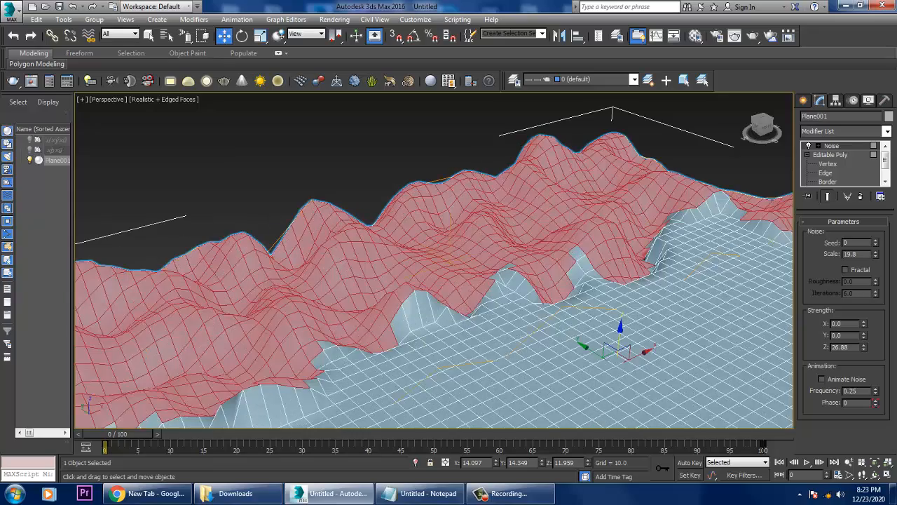
alt+middle_drag(434, 281, 489, 217)
scroll(434, 266, down, 3)
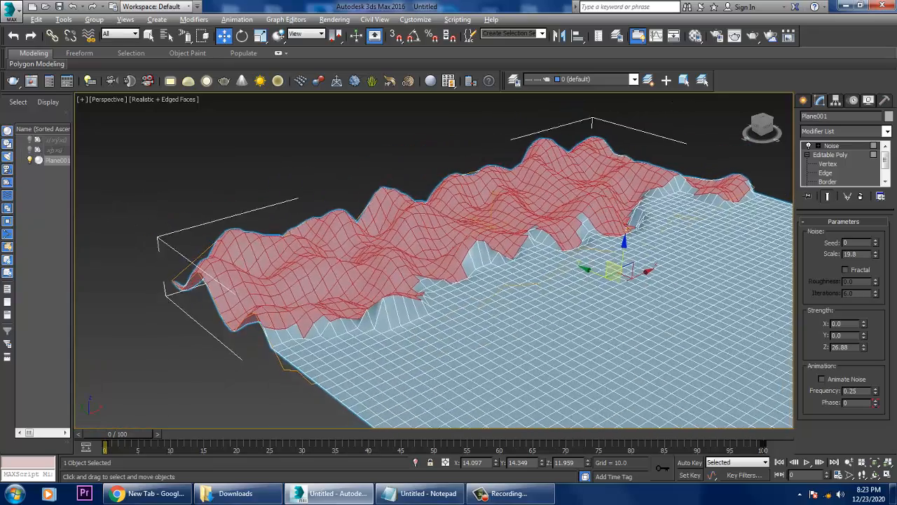
alt+middle_drag(448, 266, 435, 266)
click(392, 151)
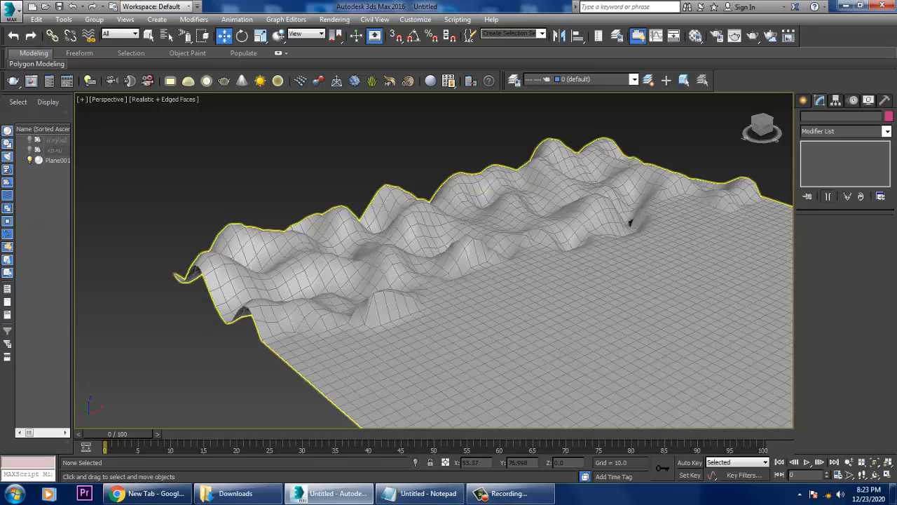
alt+middle_drag(630, 223, 466, 175)
Remove the Noise modifier, delete the plane, and check the list of modifiers in Notepad before returning to 3ds Max.
click(580, 195)
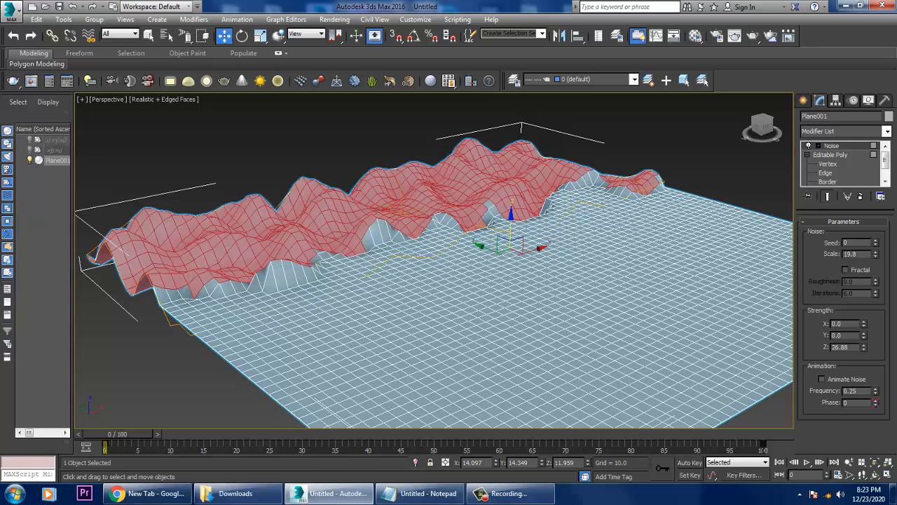
click(831, 145)
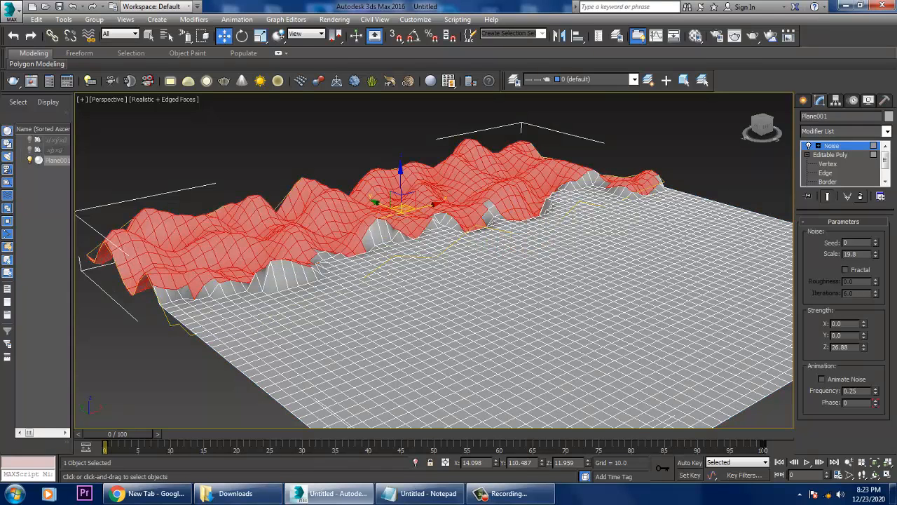
click(860, 196)
click(829, 146)
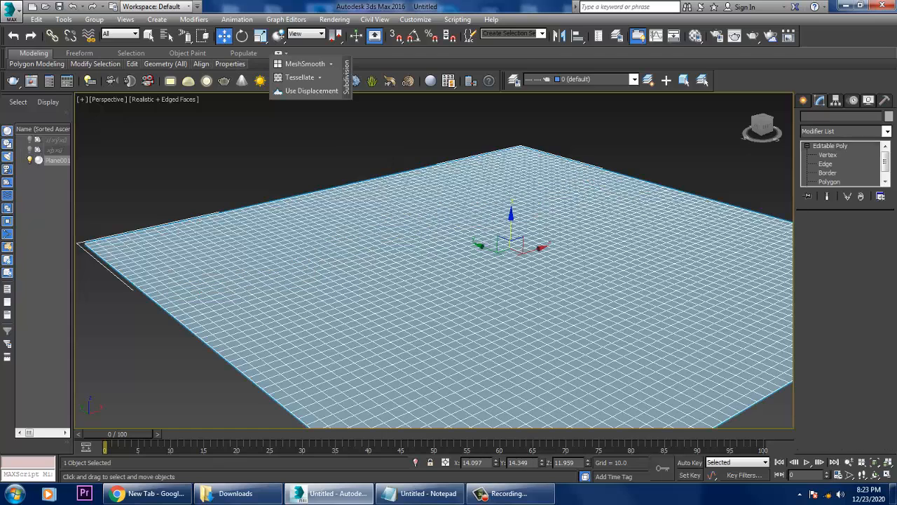
key(Delete)
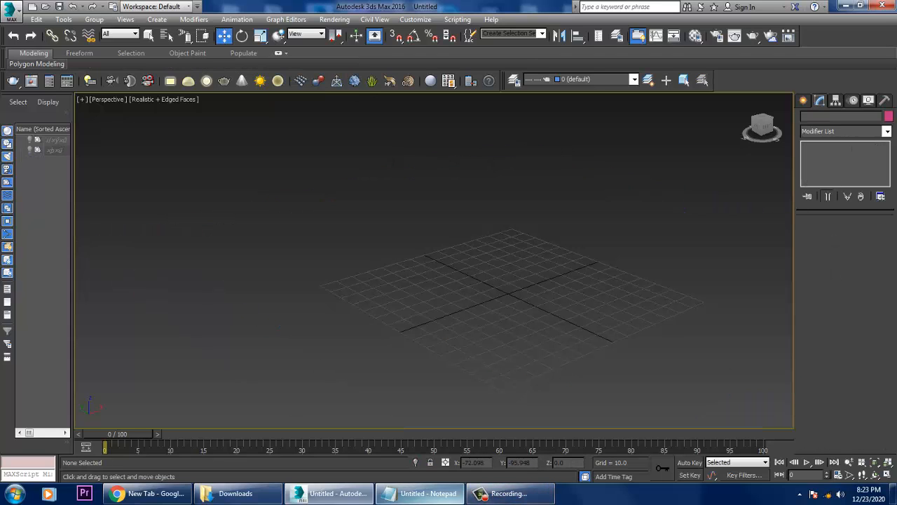
click(419, 493)
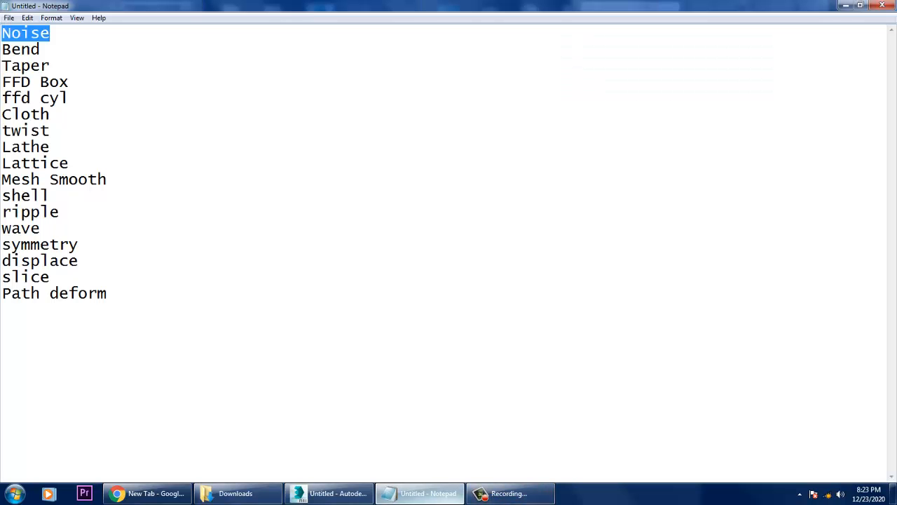
click(419, 492)
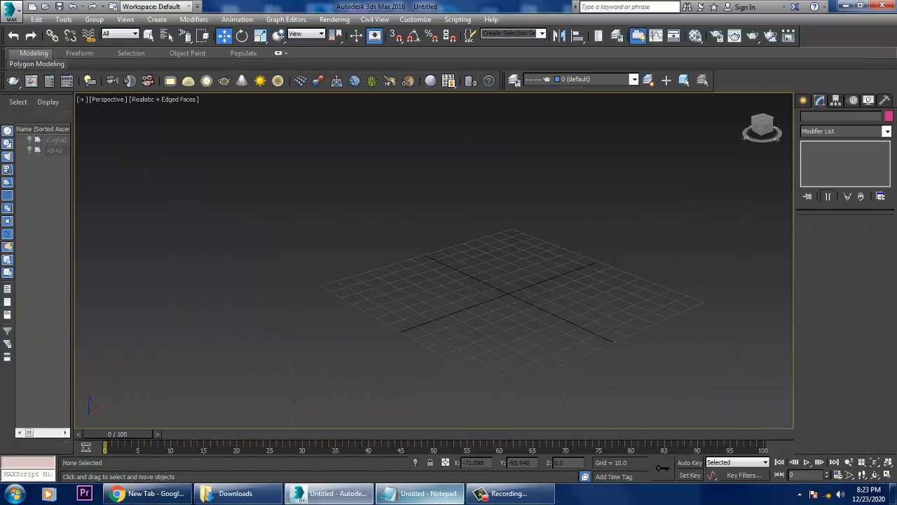
Create a ground plane about 236.6 by 265.7 units and set its length and width segments to 1.
click(803, 100)
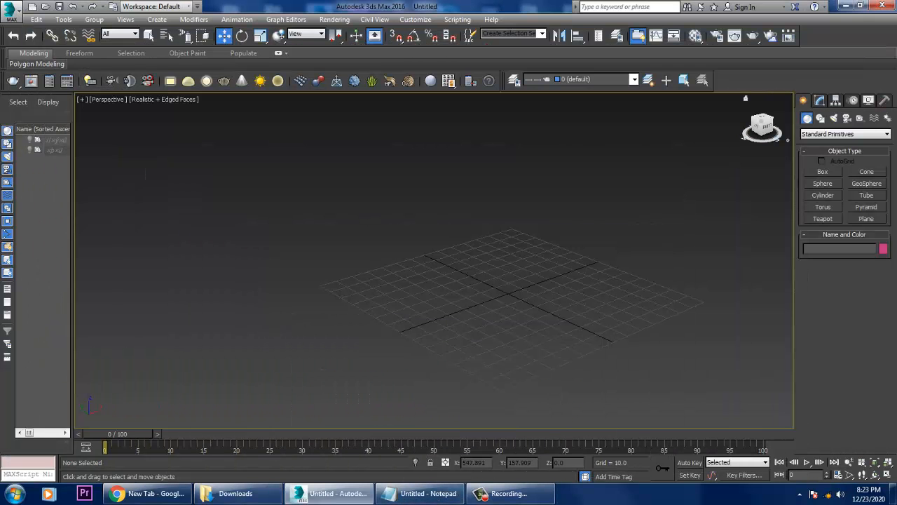
click(866, 219)
middle_drag(527, 194, 513, 190)
drag(510, 188, 421, 499)
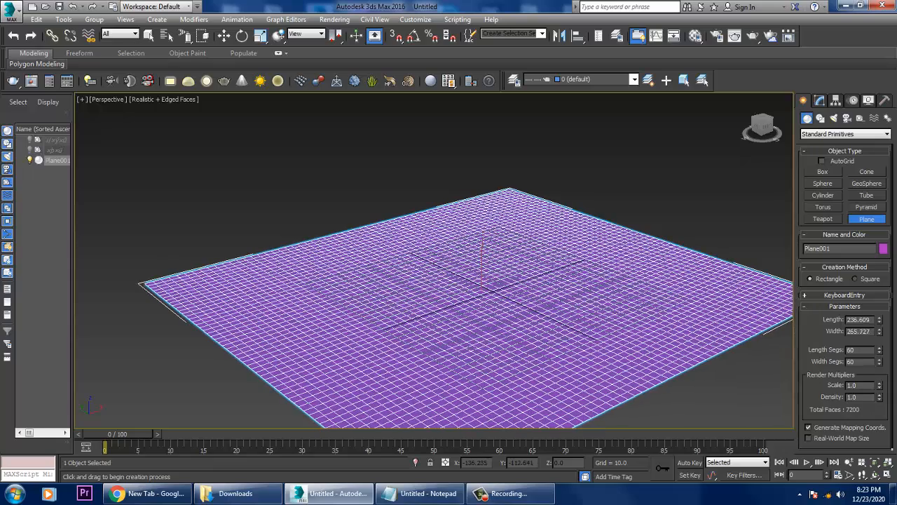
key(w)
click(819, 101)
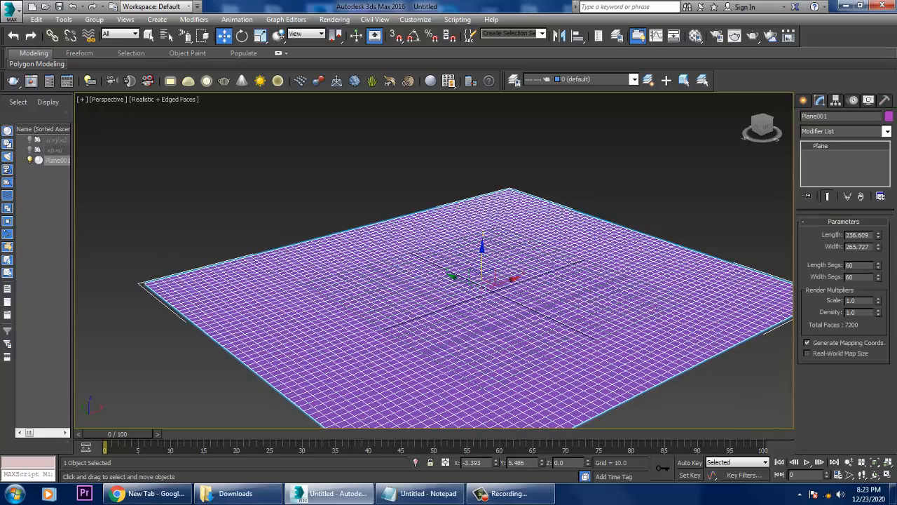
text(1)
key(Tab)
text(1)
key(Return)
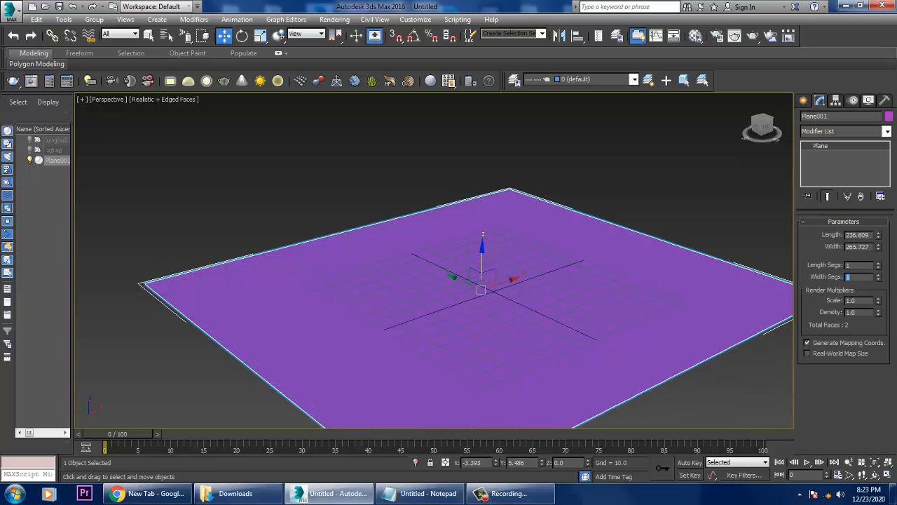
Create a standing cylinder on the plane with a radius of about 8.7 and a height of about 81.3.
click(803, 100)
click(822, 196)
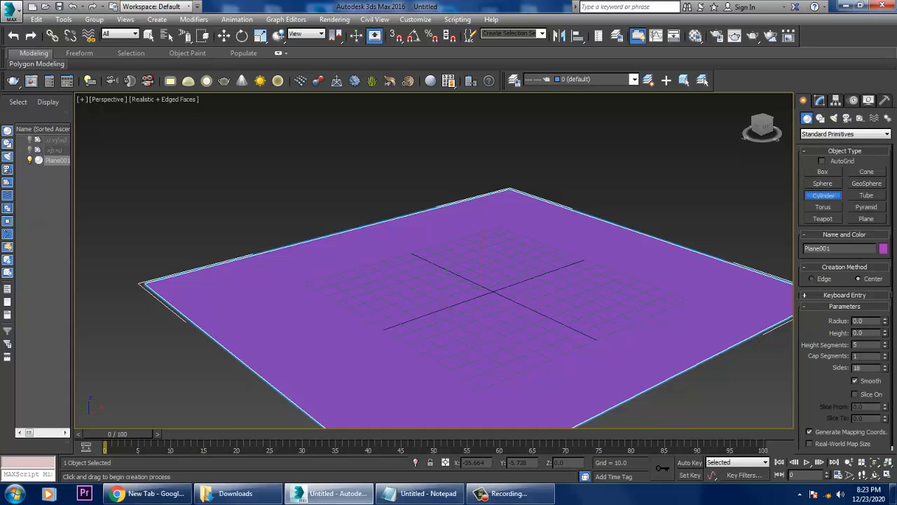
drag(447, 312, 464, 317)
click(462, 149)
key(w)
alt+middle_drag(463, 149, 451, 150)
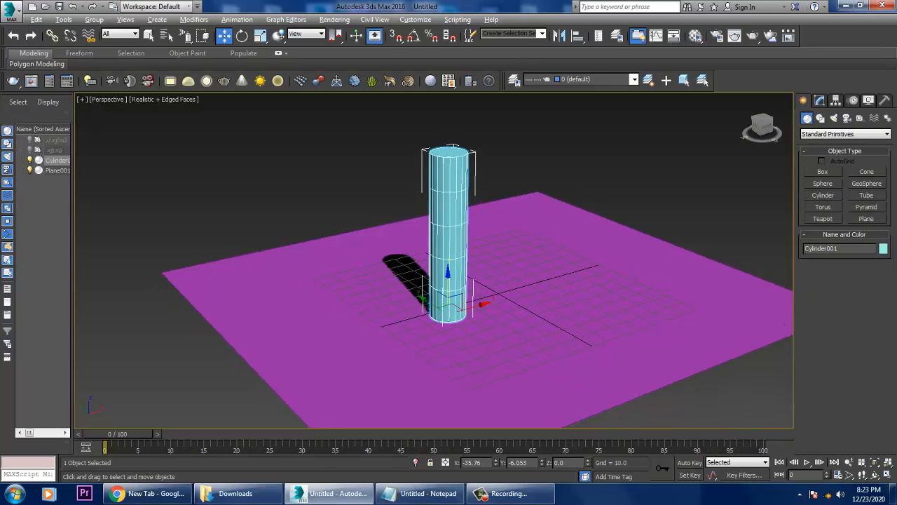
scroll(484, 189, up, 3)
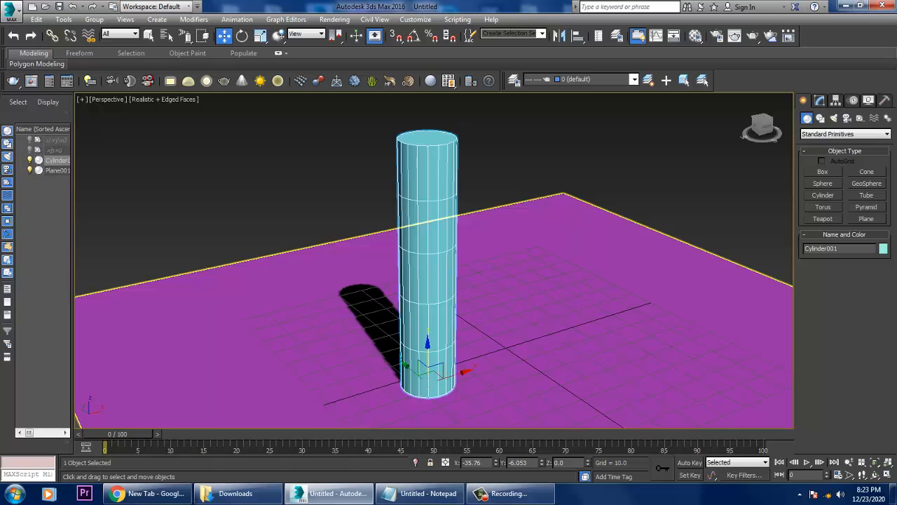
Set the cylinder's height segments to 34 and apply a Bend modifier to it.
click(819, 100)
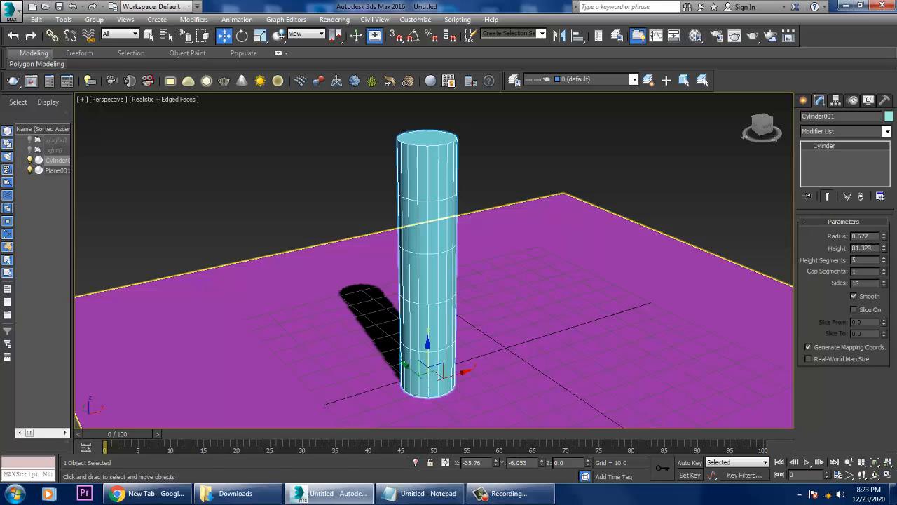
drag(883, 260, 884, 233)
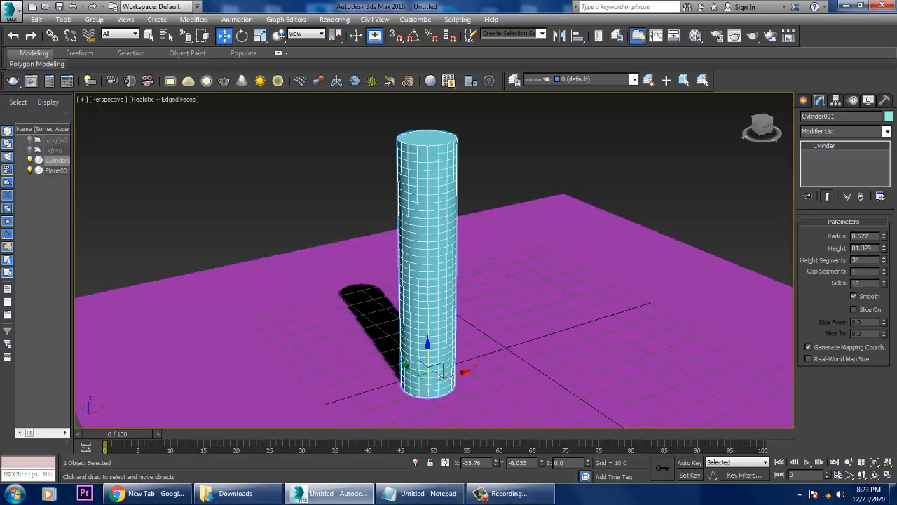
click(887, 131)
key(b)
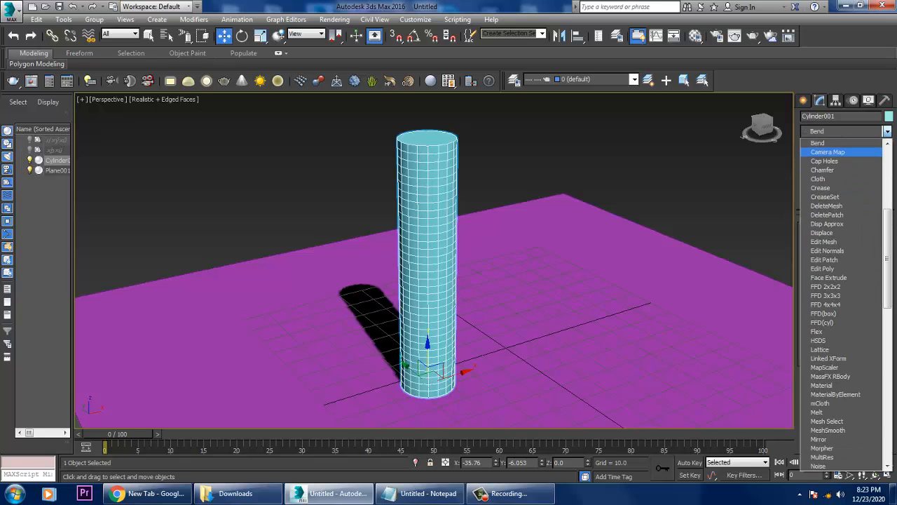
key(Return)
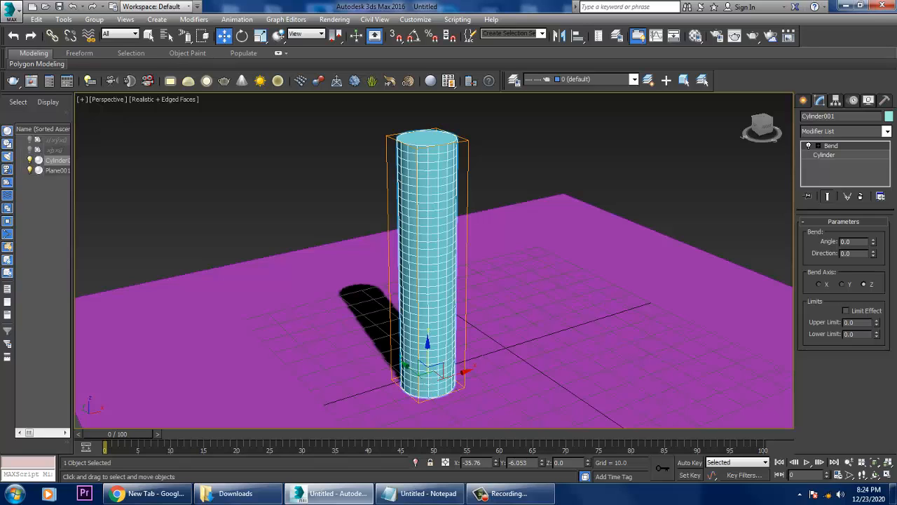
Try bending the cylinder by an angle of 29 on the X axis, try another bend angle, and undo the trials.
drag(873, 242, 873, 202)
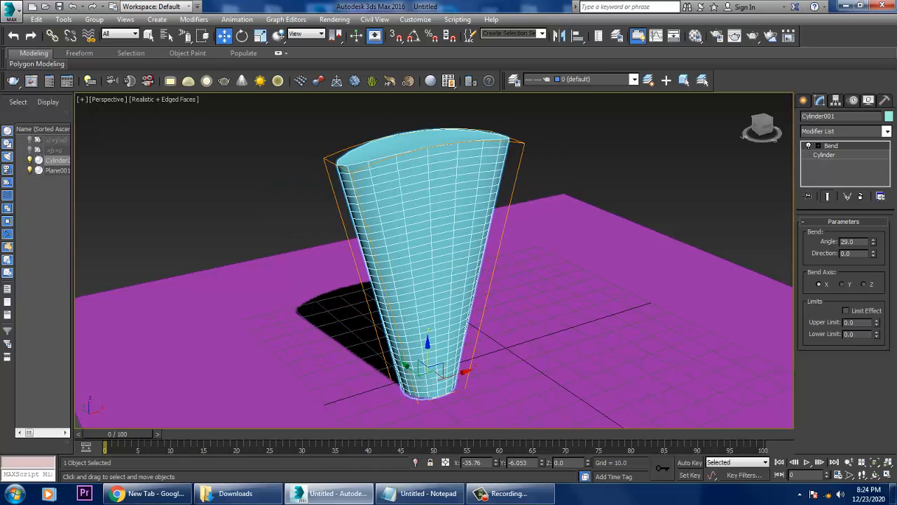
key(ctrl+z)
key(ctrl+z)
drag(873, 242, 874, 192)
key(ctrl+z)
alt+middle_drag(533, 330, 524, 323)
Reduce the base cylinder's radius slightly and return to its Bend modifier settings.
click(824, 155)
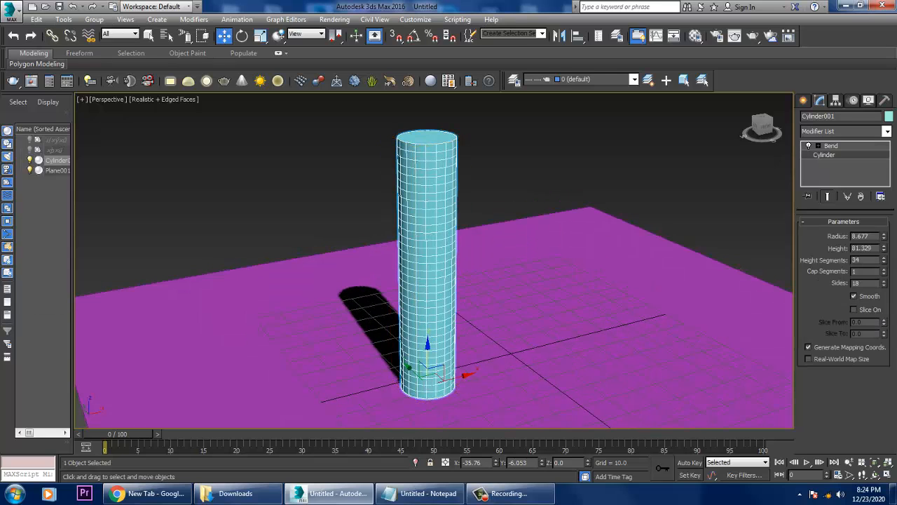
mouse_move(883, 237)
mouse_down()
mouse_move(883, 270)
mouse_move(883, 254)
mouse_up()
click(831, 146)
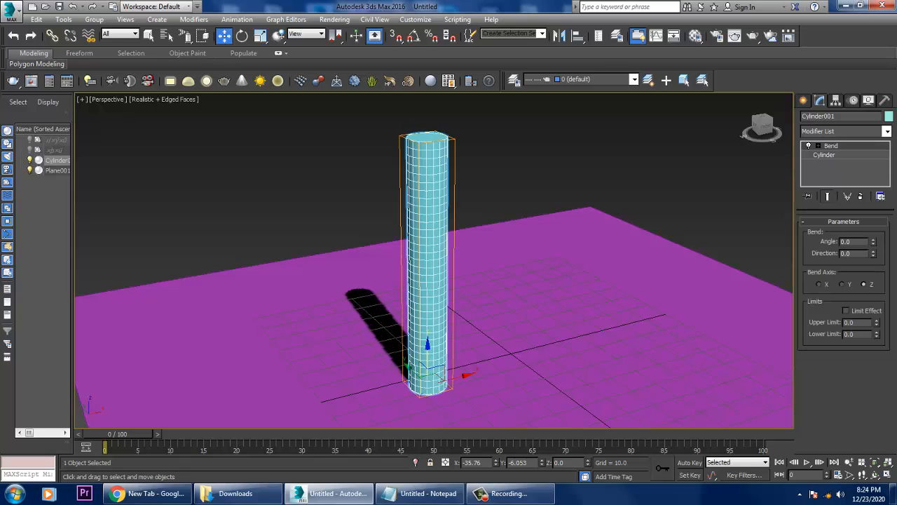
Bend the cylinder by an angle of about 74 on the Z axis, and try a direction change before undoing it.
mouse_move(873, 241)
mouse_down()
mouse_move(873, 175)
mouse_move(874, 256)
mouse_move(873, 227)
mouse_move(873, 242)
mouse_up()
alt+middle_drag(491, 280, 536, 298)
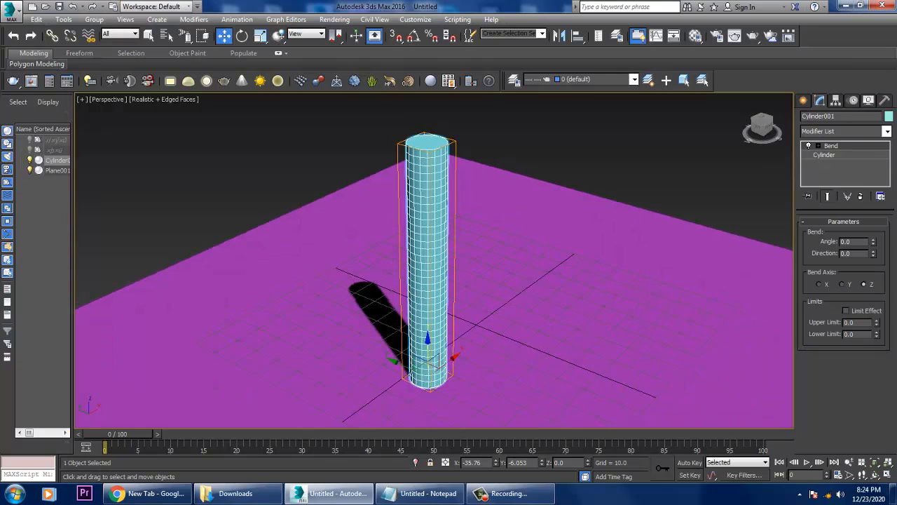
drag(874, 242, 873, 204)
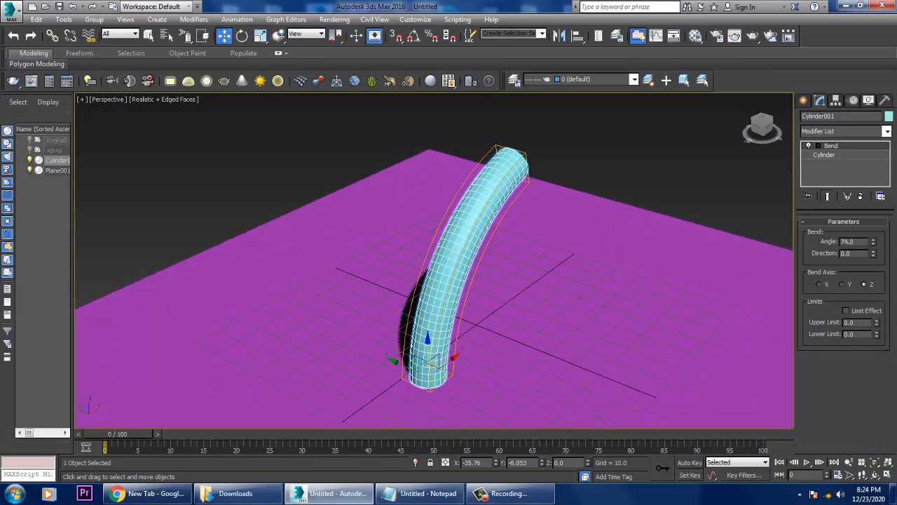
mouse_move(873, 253)
mouse_down()
mouse_move(874, 241)
mouse_move(874, 264)
mouse_up()
key(ctrl+z)
alt+middle_drag(462, 280, 414, 270)
scroll(414, 270, up, 4)
scroll(462, 267, down, 3)
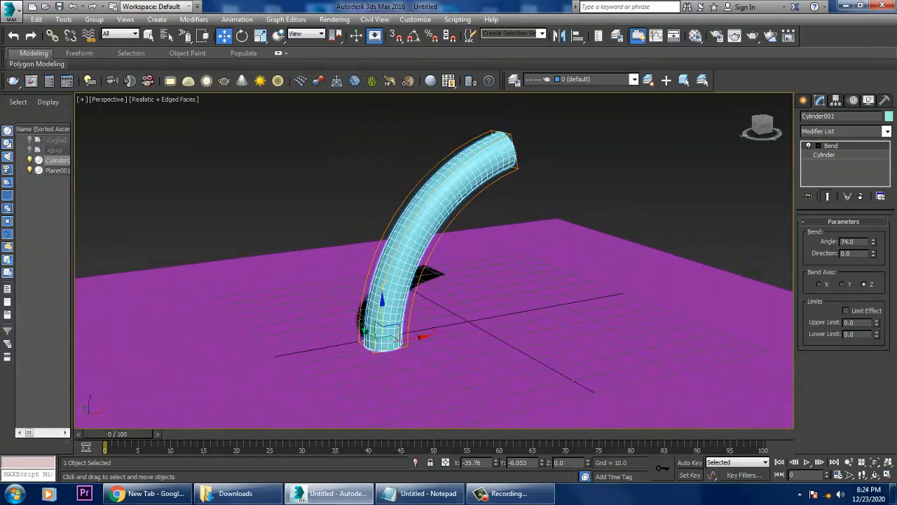
scroll(462, 267, up, 3)
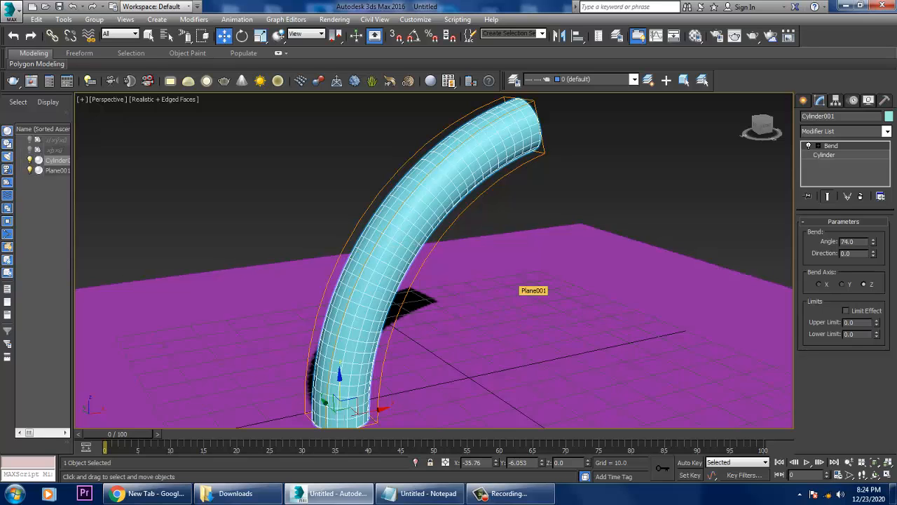
Reset the bend angle to 0 and enable Limit Effect on the Bend modifier.
double_click(848, 241)
text(0)
key(Return)
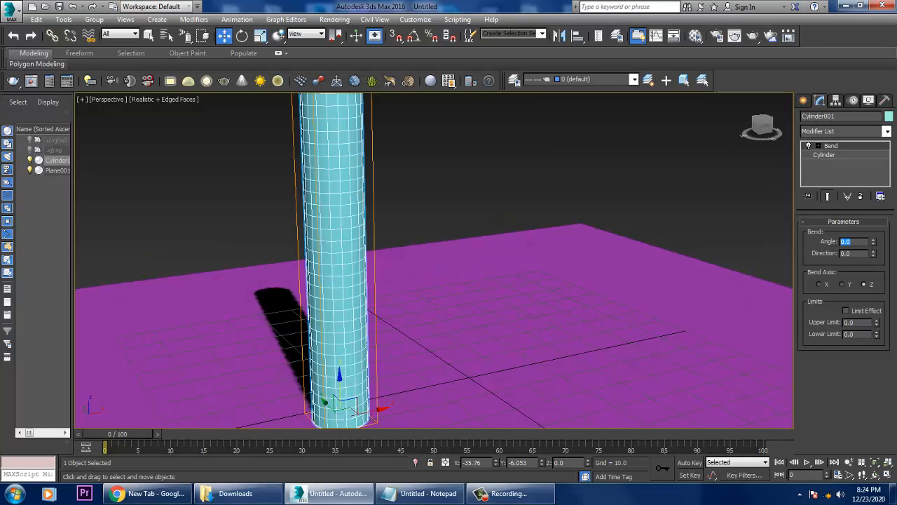
scroll(434, 261, down, 5)
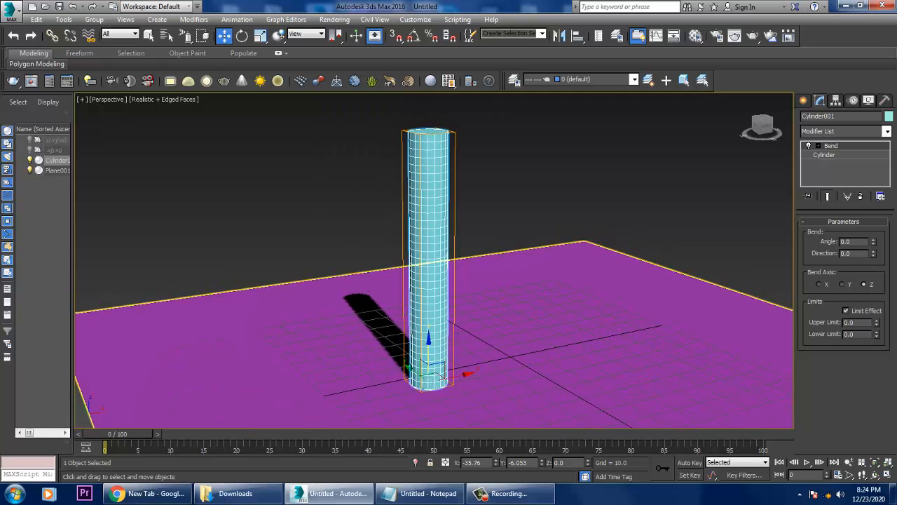
middle_drag(434, 261, 429, 255)
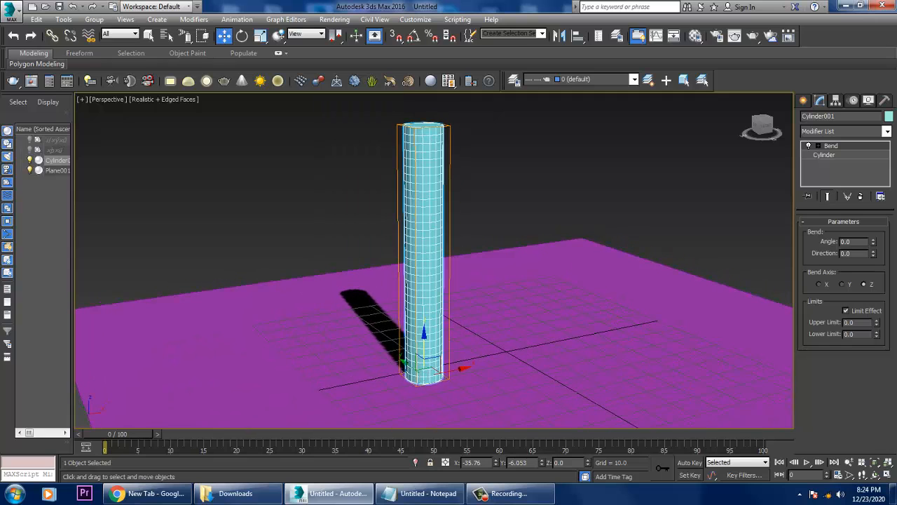
Set the bend's upper limit to about 31.17 and its angle to 90.
drag(876, 320, 876, 292)
drag(872, 241, 872, 223)
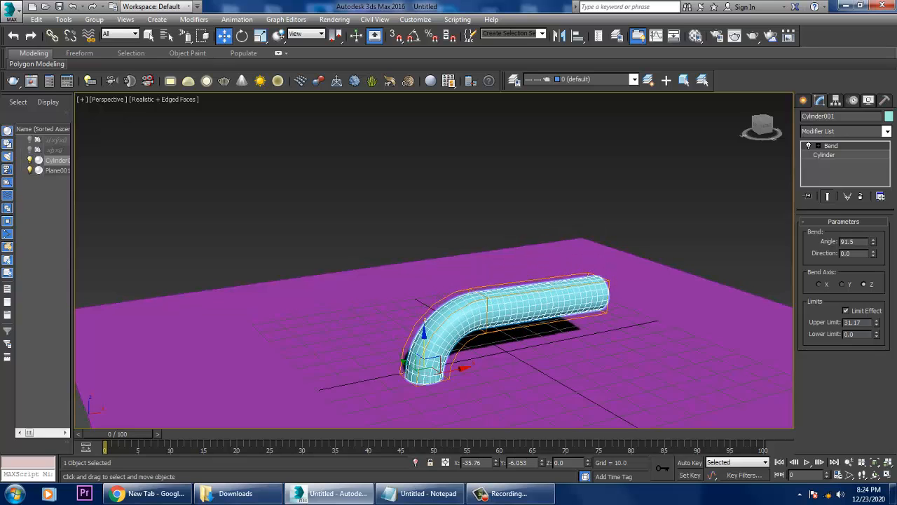
alt+middle_drag(448, 308, 347, 269)
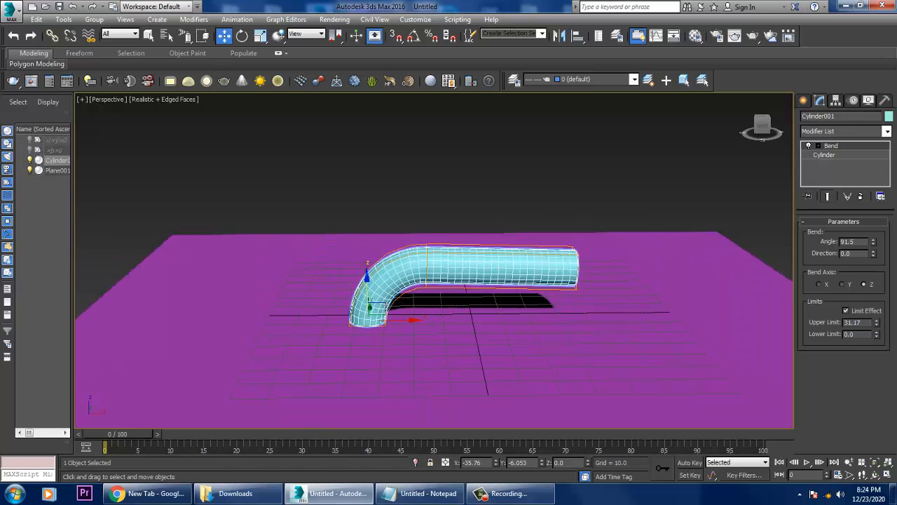
scroll(480, 303, up, 5)
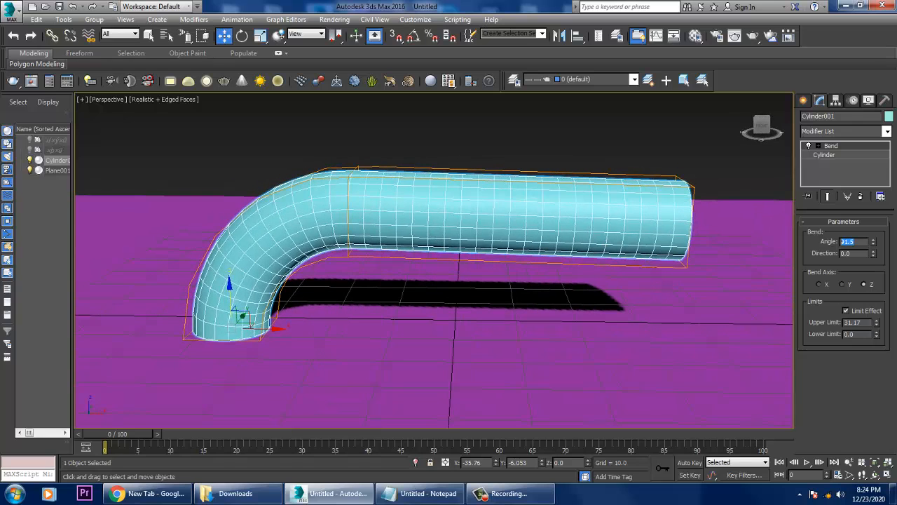
text(90)
key(Return)
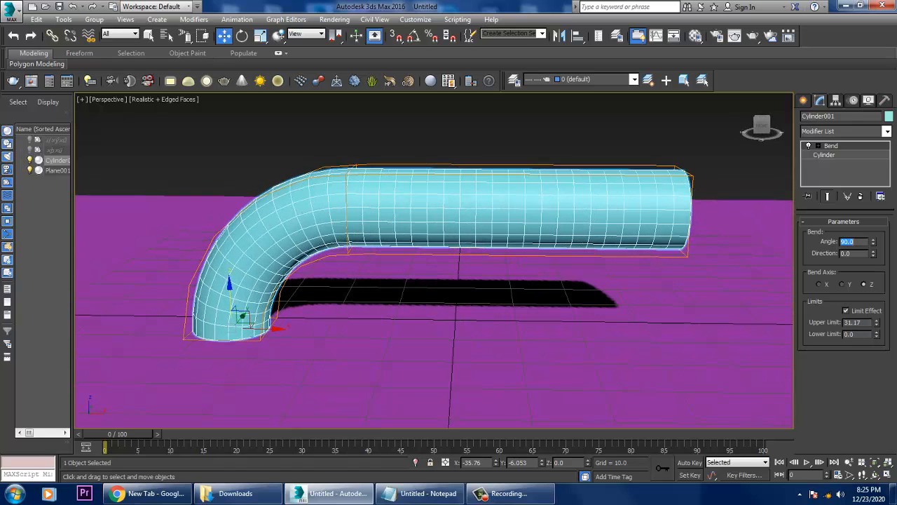
alt+middle_drag(448, 301, 480, 307)
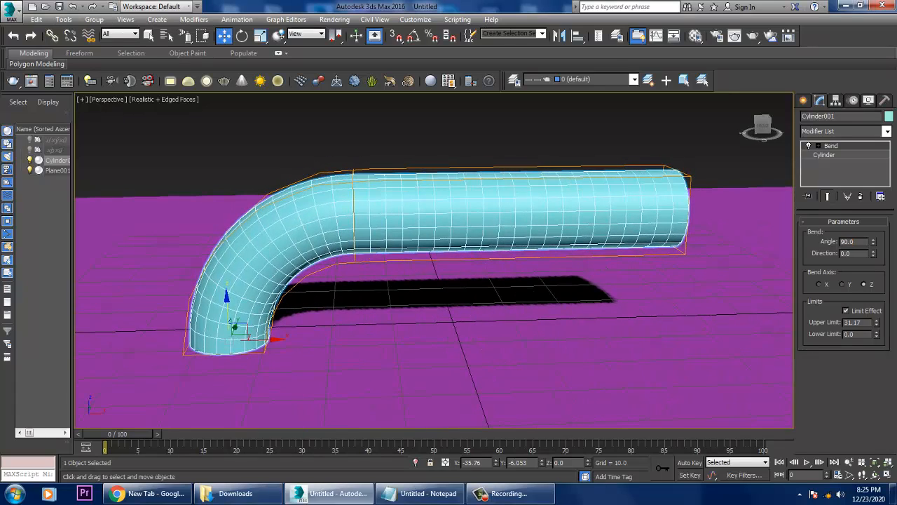
Convert the bent cylinder to an Editable Poly.
right_click(412, 207)
mouse_move(463, 322)
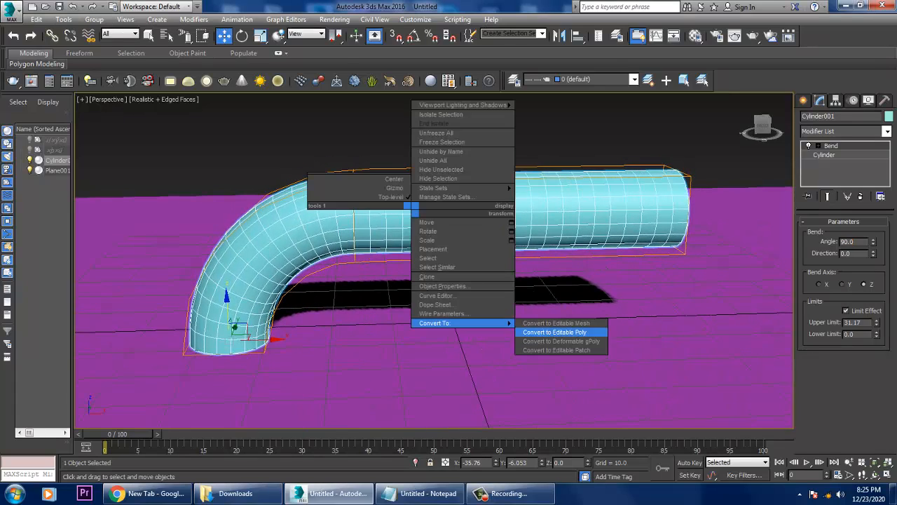
click(553, 331)
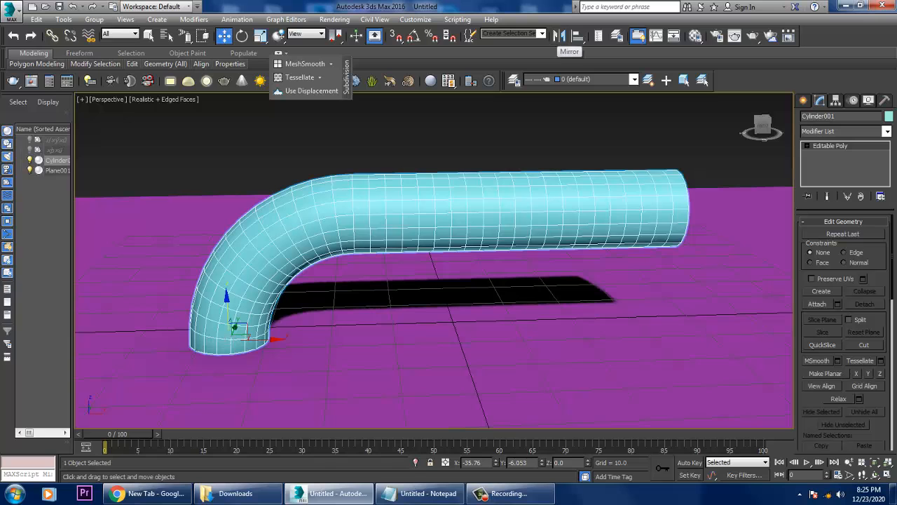
Mirror the bent pipe on the X axis as a copy and move the copy to about X 109.9, leaving a small gap between the facing ends.
click(559, 36)
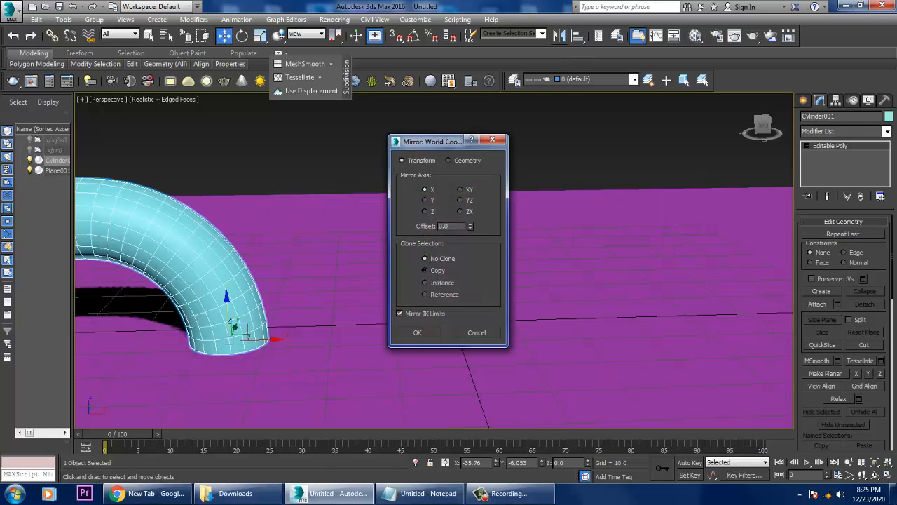
click(424, 271)
click(417, 333)
scroll(417, 326, down, 4)
middle_drag(417, 326, 379, 321)
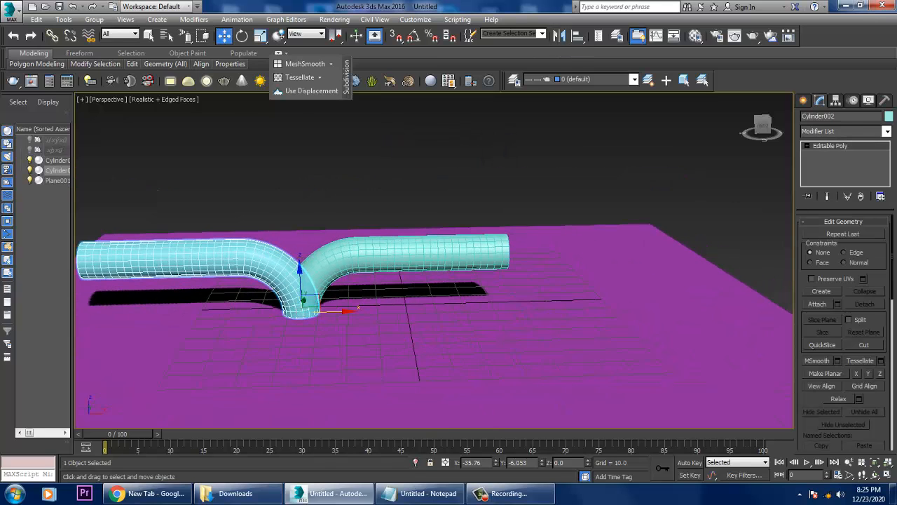
drag(339, 312, 757, 302)
scroll(529, 329, up, 4)
middle_drag(596, 326, 501, 332)
Attach the original pipe half to the mirrored copy so both form one Editable Poly.
click(817, 304)
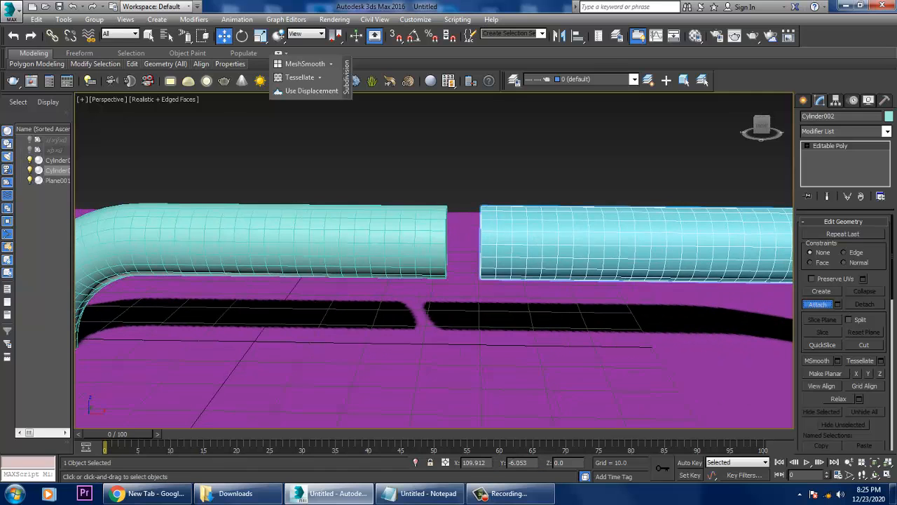
click(403, 242)
alt+middle_drag(403, 245, 364, 251)
right_click(364, 251)
Select the two facing end-cap polygons, bridge them to close the gap, and leave polygon editing.
key(4)
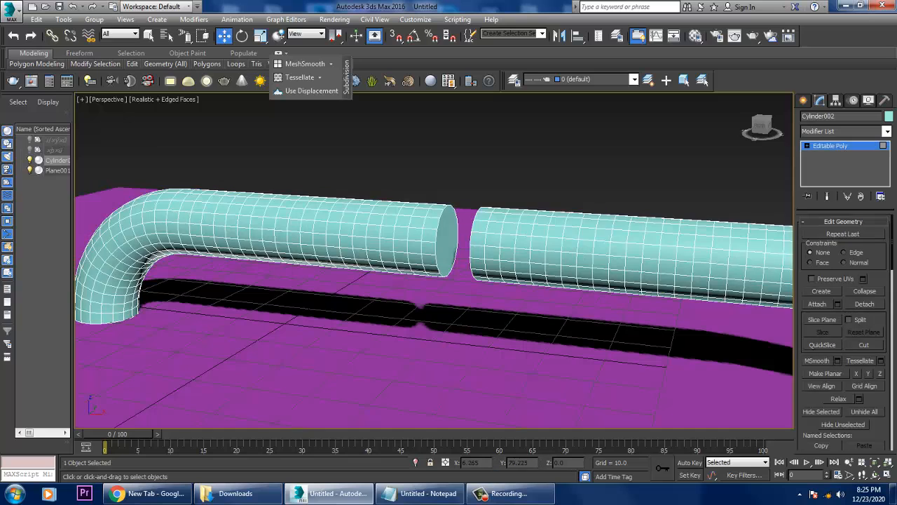
click(447, 242)
alt+middle_drag(447, 242, 485, 242)
ctrl+click(481, 242)
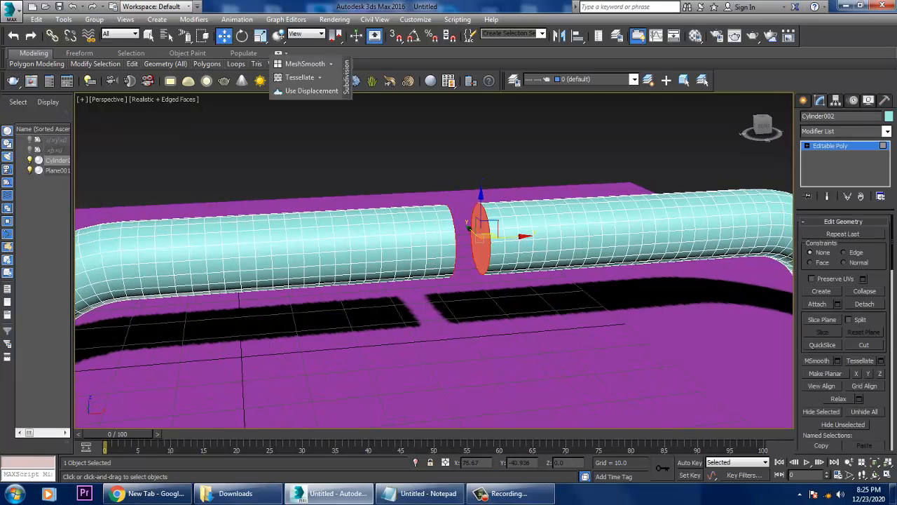
click(816, 349)
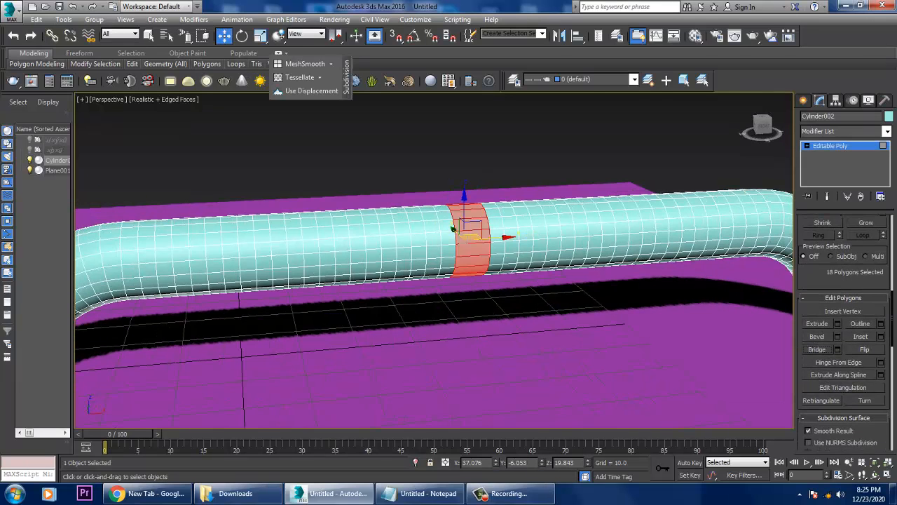
key(4)
click(554, 154)
scroll(554, 238, down, 6)
Move the joined pipe handle along X to about 50.5 and raise it above the plane to about Z 15.5.
click(561, 253)
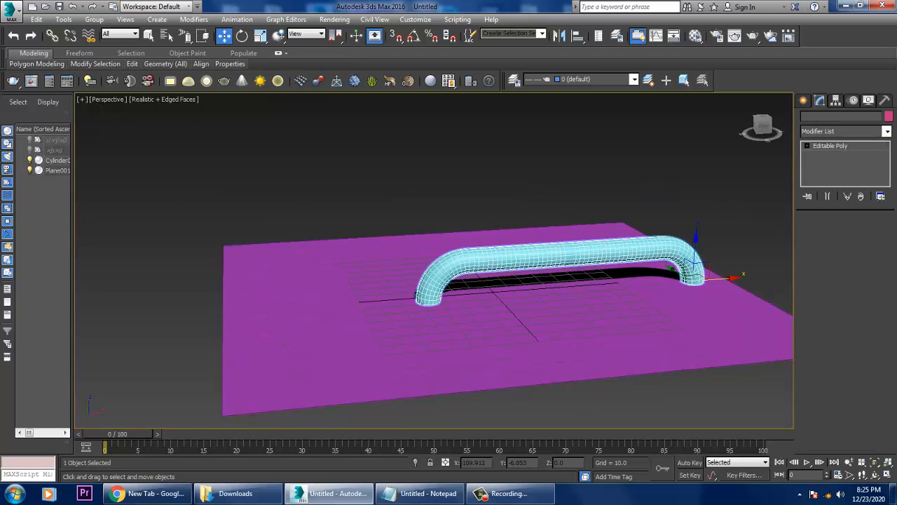
alt+middle_drag(560, 254, 578, 260)
drag(713, 273, 616, 282)
scroll(616, 282, up, 3)
alt+middle_drag(616, 281, 641, 273)
drag(617, 263, 618, 220)
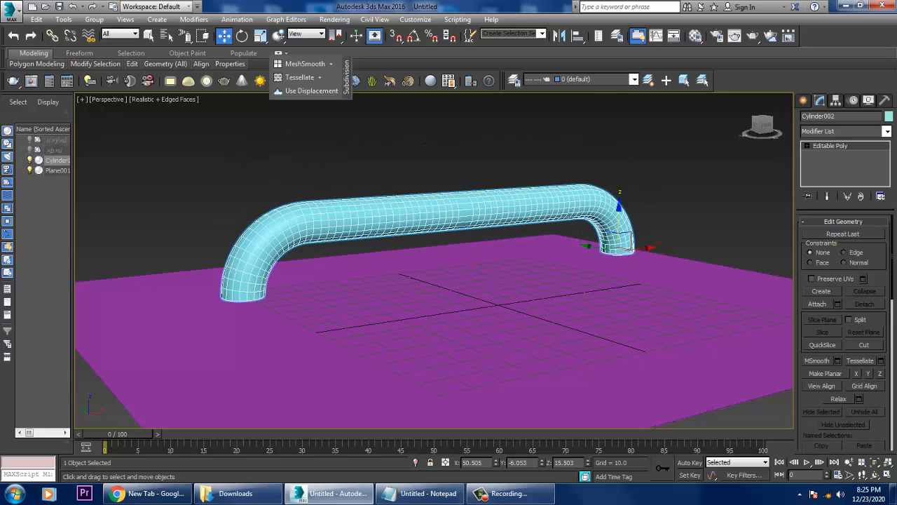
alt+middle_drag(619, 220, 575, 244)
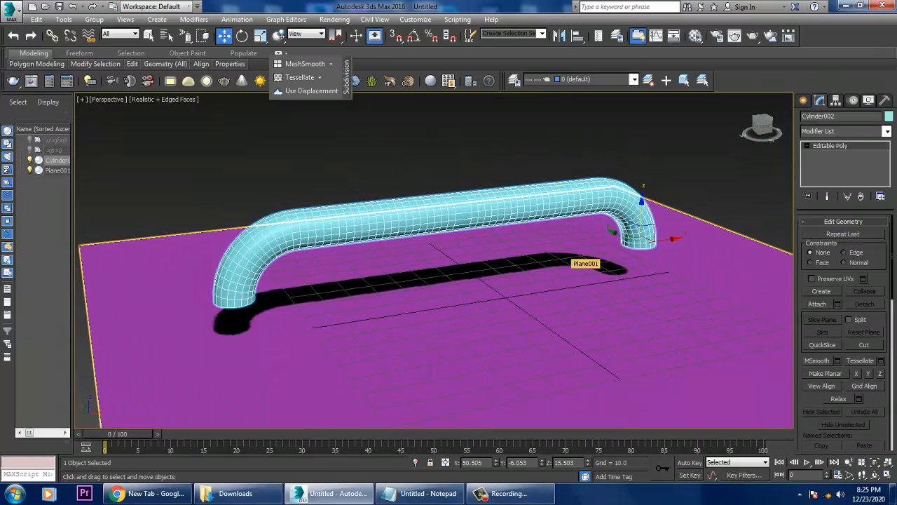
Undo the handle's moves and the bridge, and remove the pipe from the scene.
key(ctrl+z)
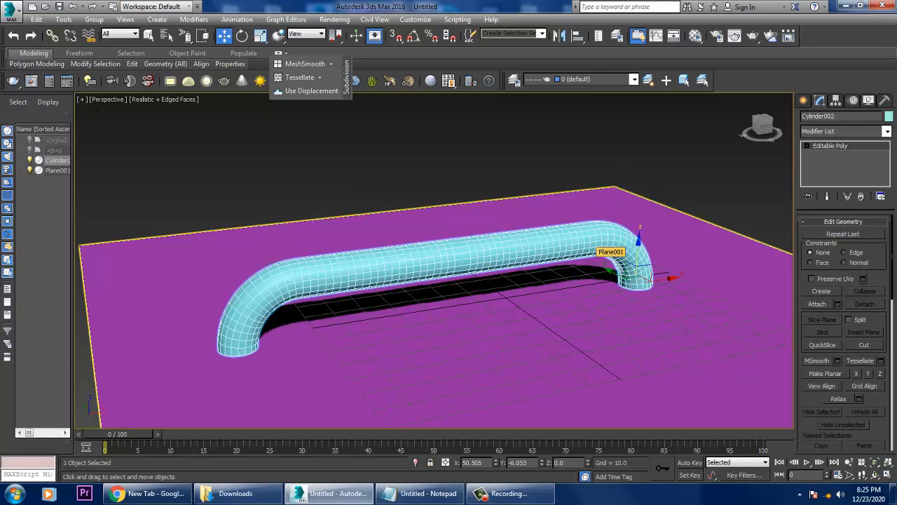
key(ctrl+z)
key(ctrl+z)
key(ctrl+z)
key(ctrl+z)
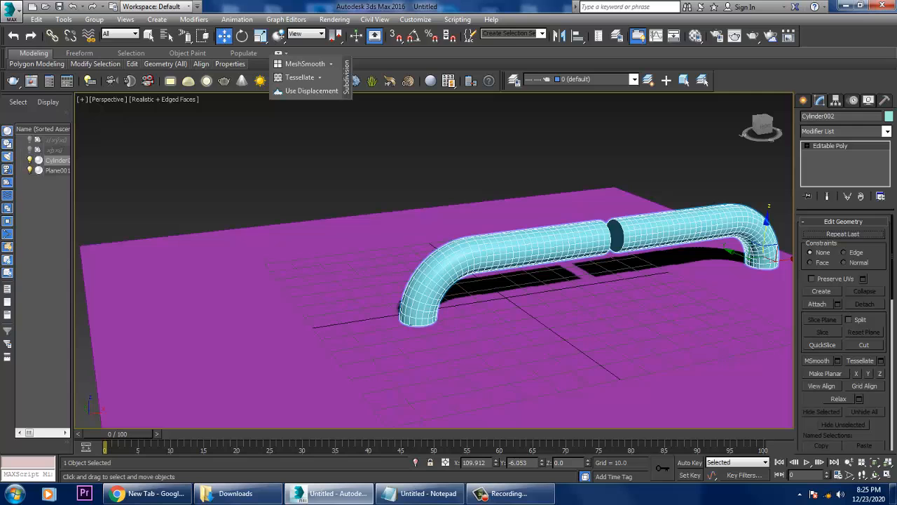
key(ctrl+z)
key(ctrl+z)
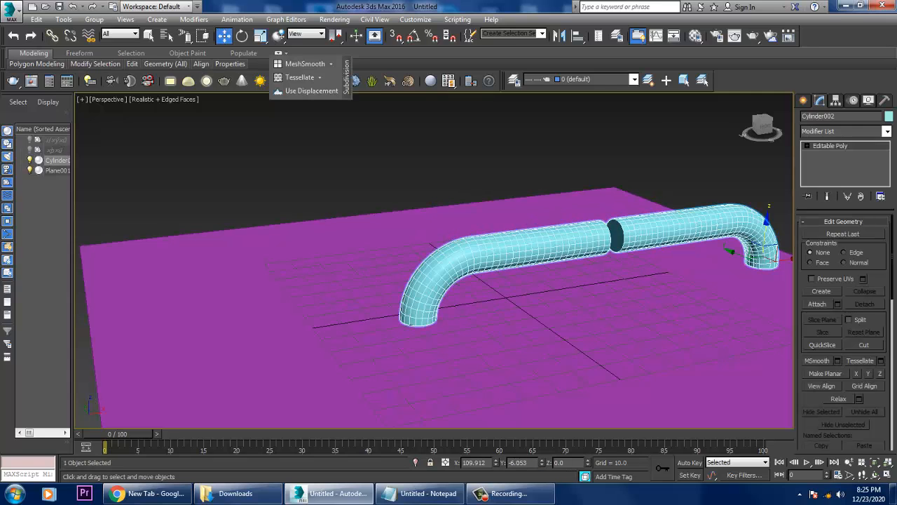
key(ctrl+z)
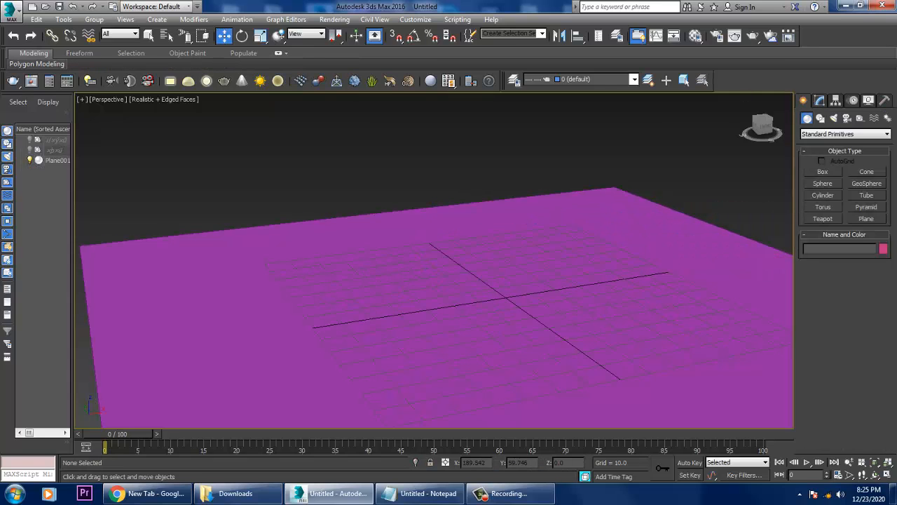
click(823, 172)
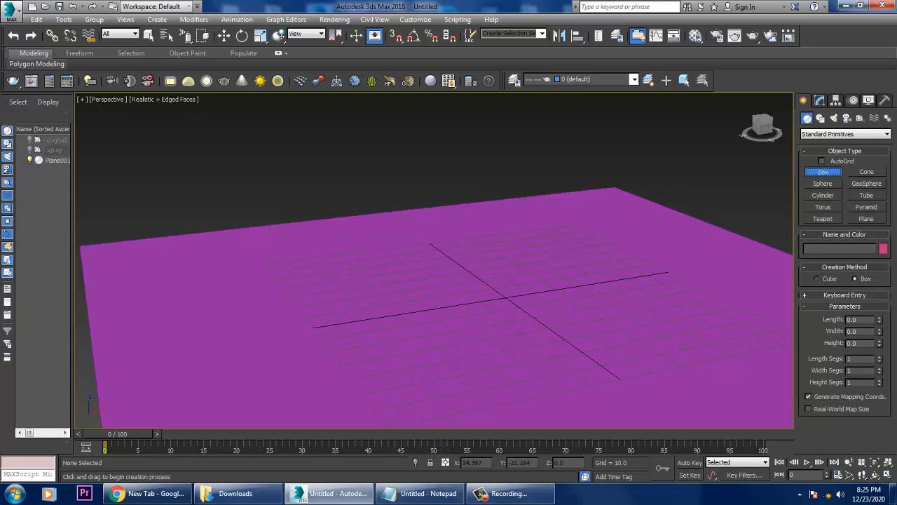
click(866, 218)
middle_drag(617, 249, 457, 214)
right_click(457, 214)
drag(449, 222, 449, 182)
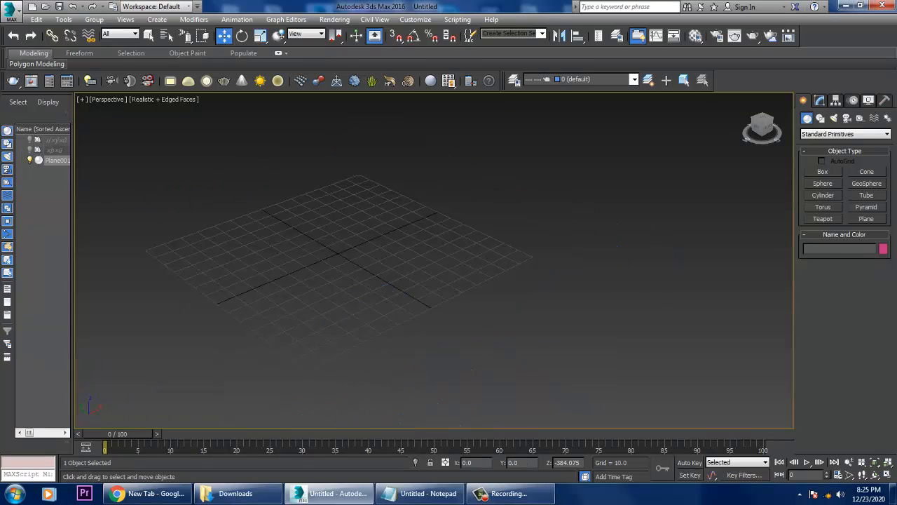
key(ctrl+z)
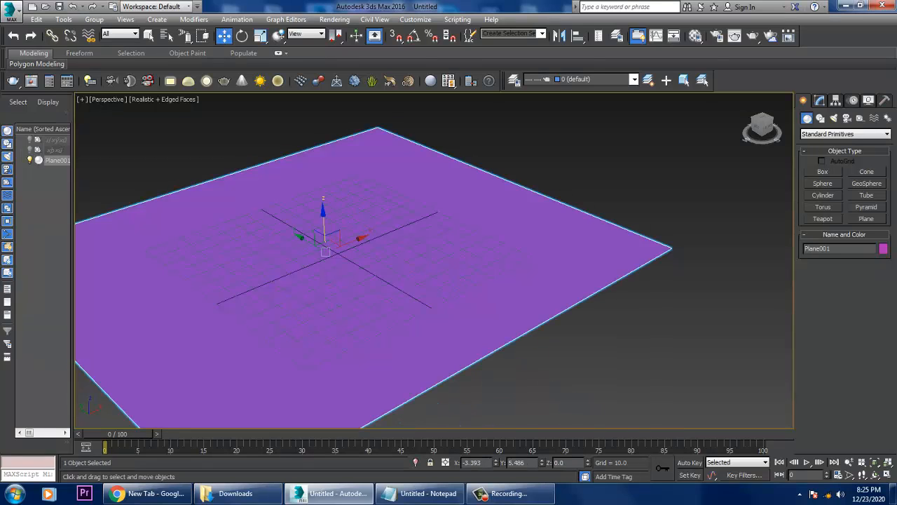
Delete the ground plane and create a long, narrow plane centred at about X 35.3, Y -93.7.
key(Delete)
click(866, 219)
scroll(448, 229, down, 5)
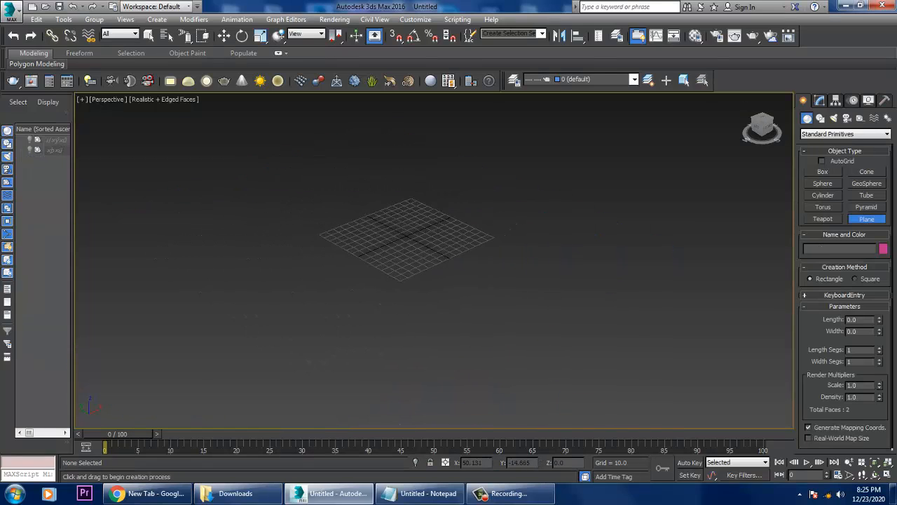
drag(337, 166, 725, 397)
right_click(724, 397)
alt+middle_drag(725, 397, 589, 350)
scroll(676, 394, up, 3)
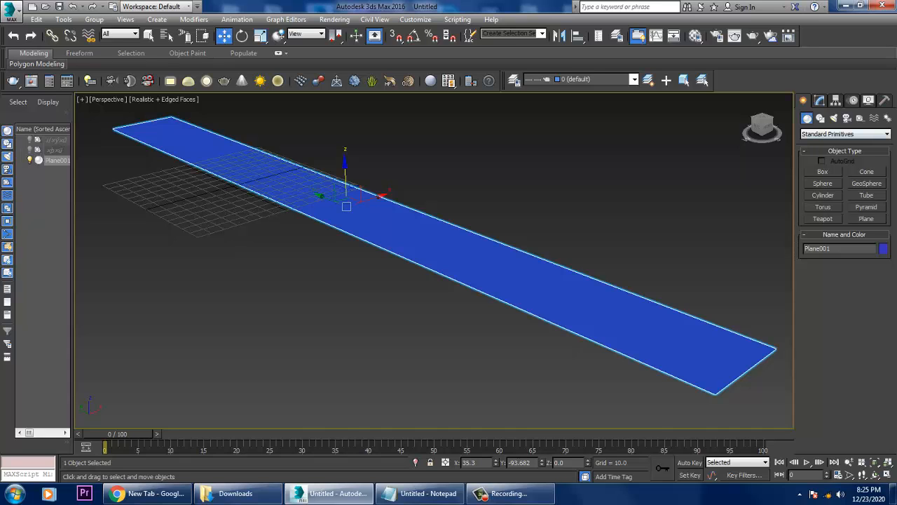
Apply a Bend modifier to the long plane and set its length segments to 26 and width segments to 30.
click(820, 100)
click(846, 131)
key(b)
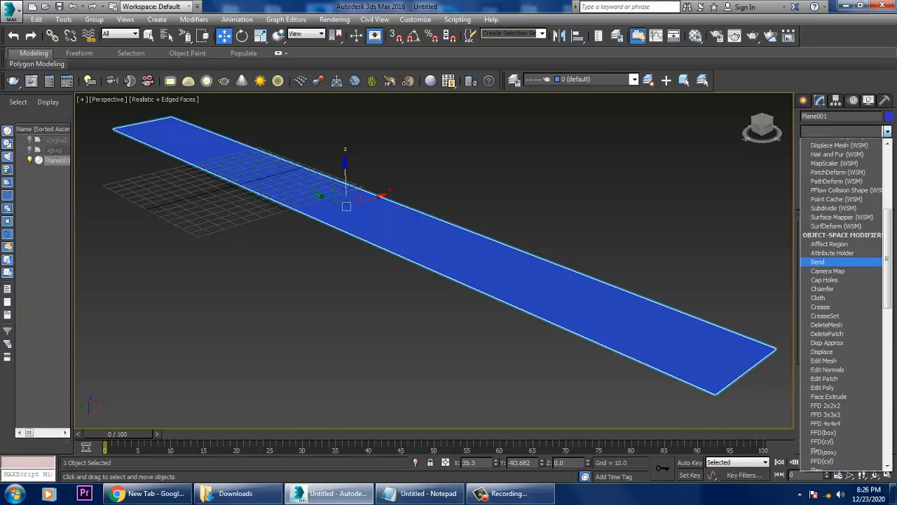
key(Return)
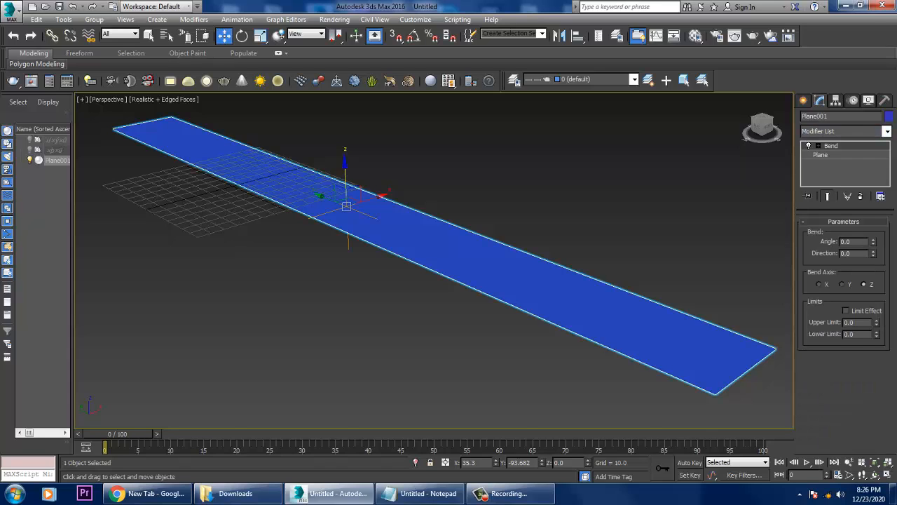
drag(874, 242, 873, 203)
click(821, 155)
drag(878, 265, 878, 294)
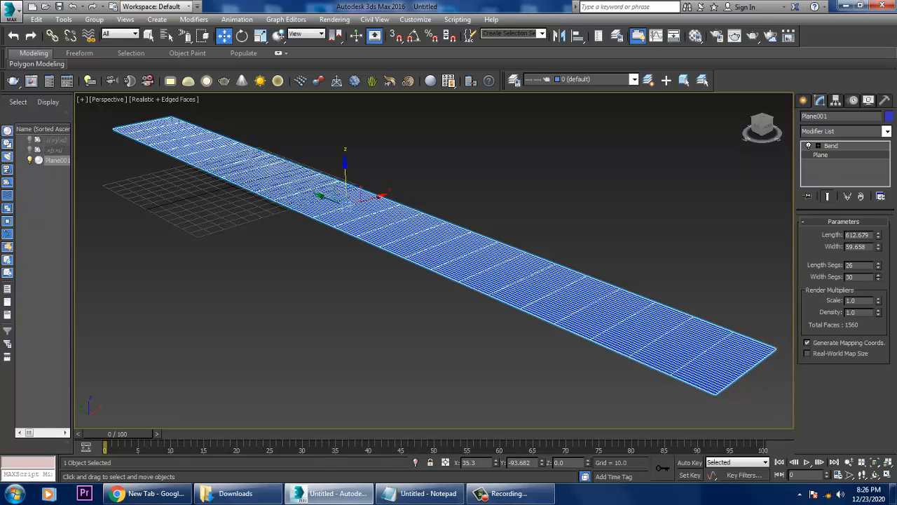
Bend the plane by 119.5 degrees about the Y axis and move it along Y to about -30.1.
click(830, 146)
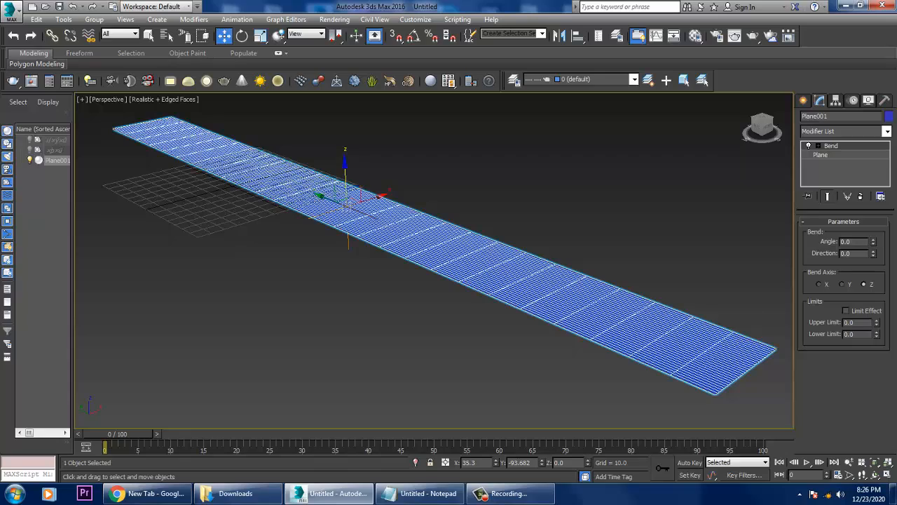
drag(873, 242, 873, 153)
alt+middle_drag(596, 294, 476, 328)
drag(452, 215, 504, 188)
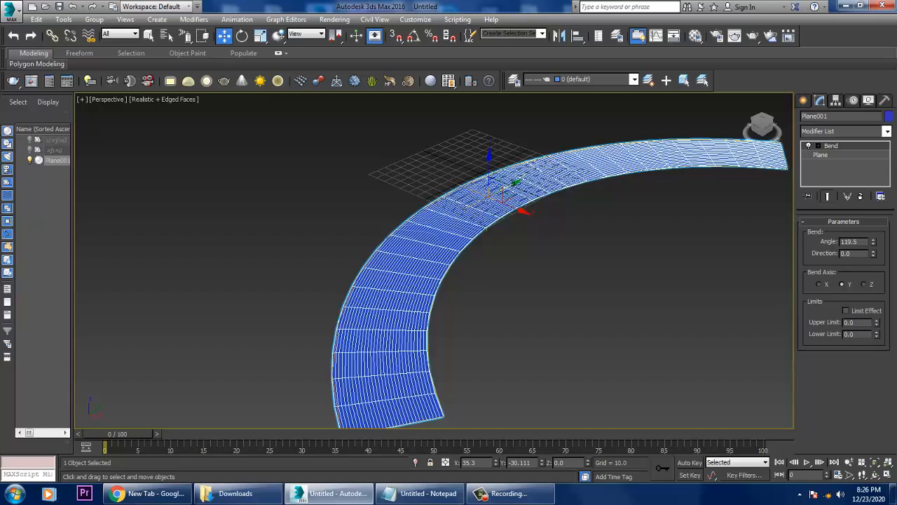
Try to draw an arc of about 237 radius between the two ends of the bent plane in the Top view.
mouse_move(449, 295)
alt+middle_down()
mouse_move(407, 272)
mouse_move(438, 290)
alt+middle_up()
key(alt+w)
middle_drag(301, 203, 273, 205)
key(alt+w)
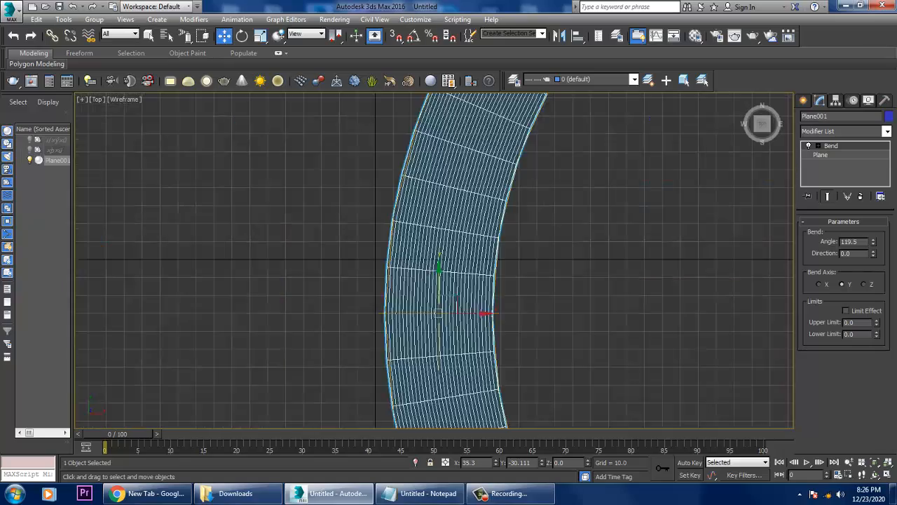
scroll(356, 210, down, 5)
mouse_move(356, 211)
middle_down()
mouse_move(331, 198)
mouse_move(351, 222)
middle_up()
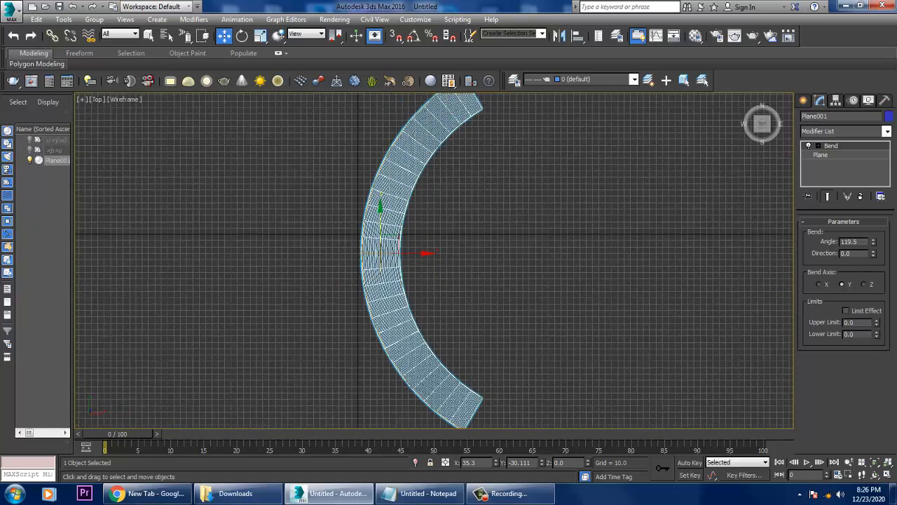
click(803, 100)
click(820, 118)
click(823, 181)
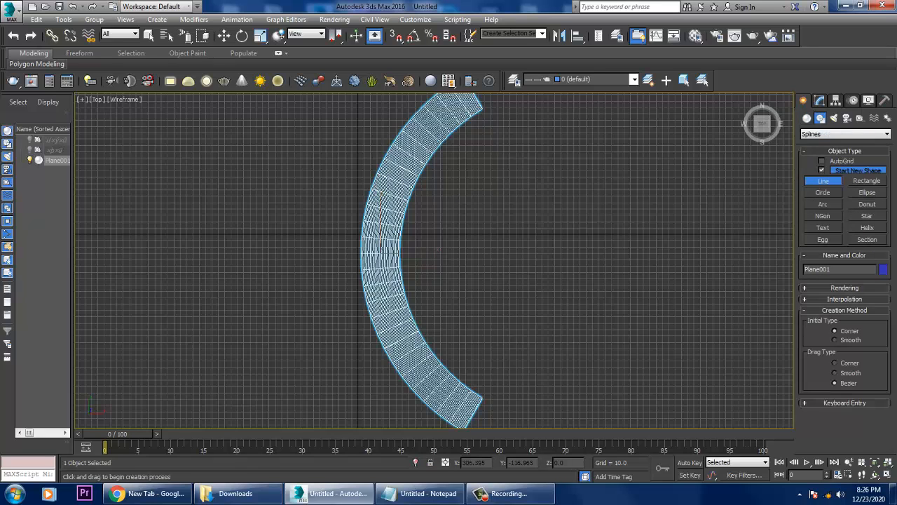
click(823, 204)
scroll(500, 423, down, 4)
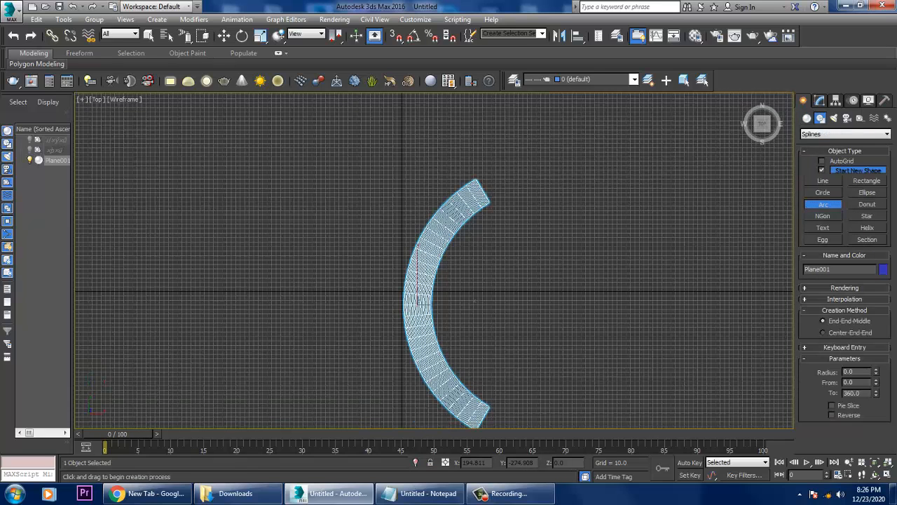
drag(487, 412, 488, 200)
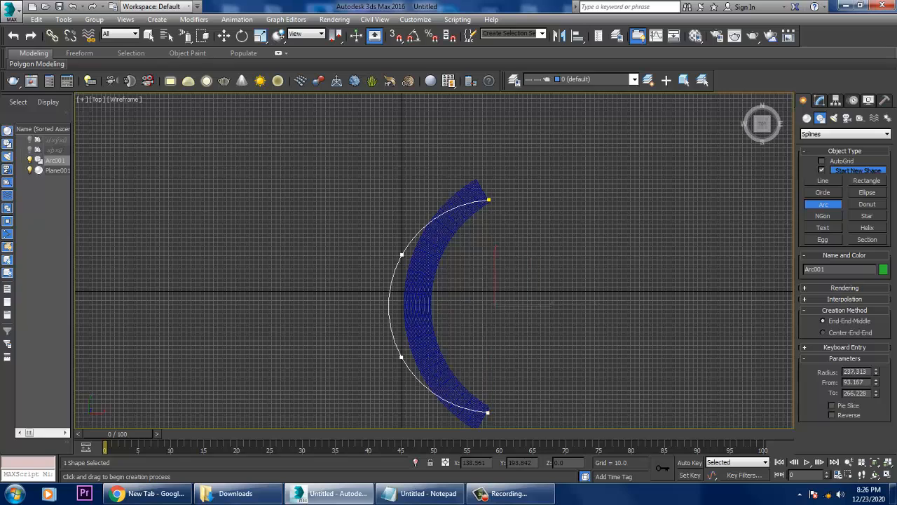
click(562, 305)
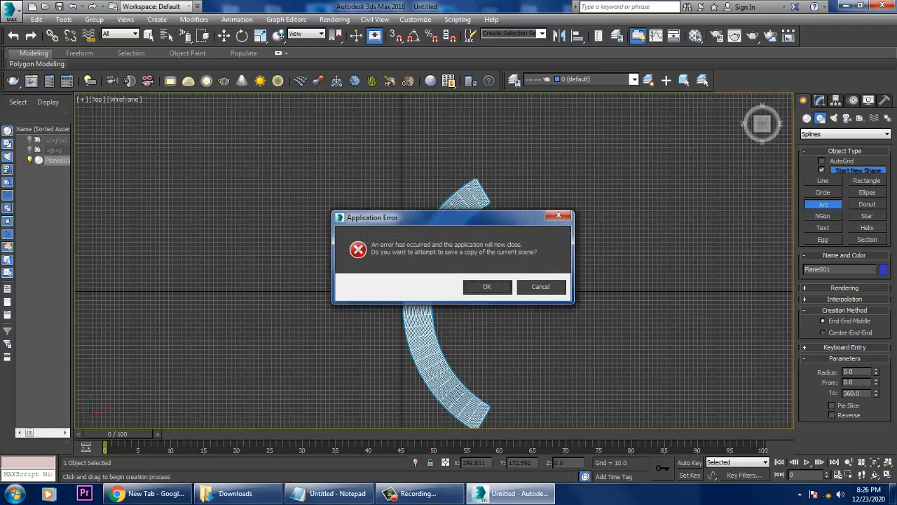
Decline saving a copy of the crashed scene, restart 3ds Max and dismiss the welcome screen.
key(Escape)
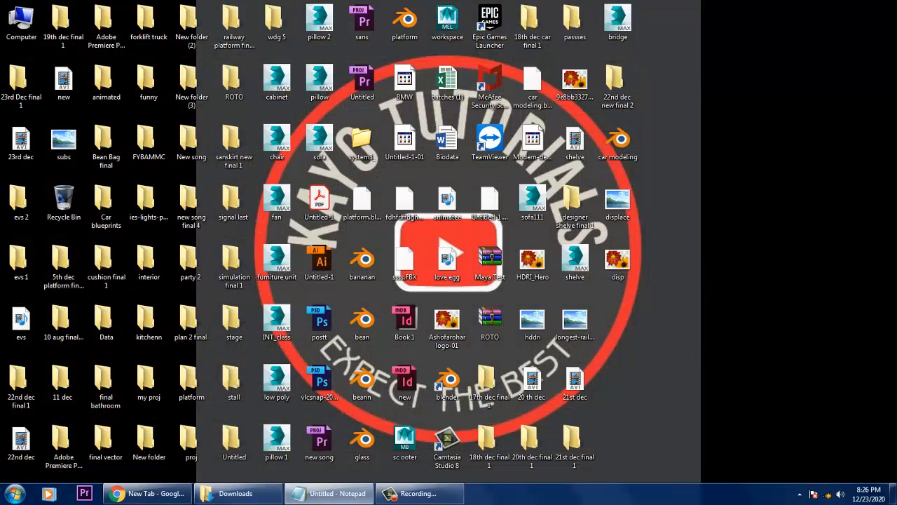
click(15, 494)
click(75, 208)
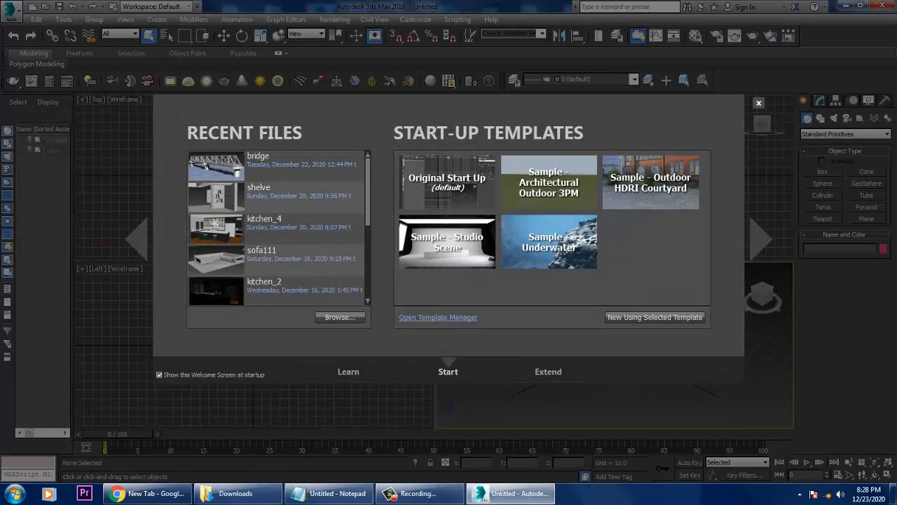
key(Escape)
Create a long, narrow plane about 390.9 by 43.8 in the Perspective view, centred at about X 57.7, Y -11.5.
key(alt+w)
alt+middle_drag(337, 359, 449, 354)
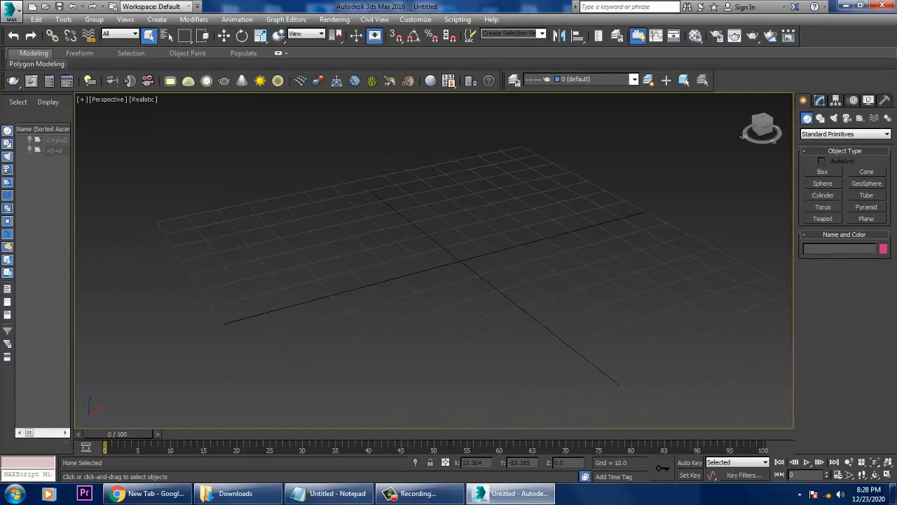
click(866, 218)
scroll(645, 268, down, 4)
drag(512, 154, 884, 418)
key(w)
middle_drag(757, 242, 639, 246)
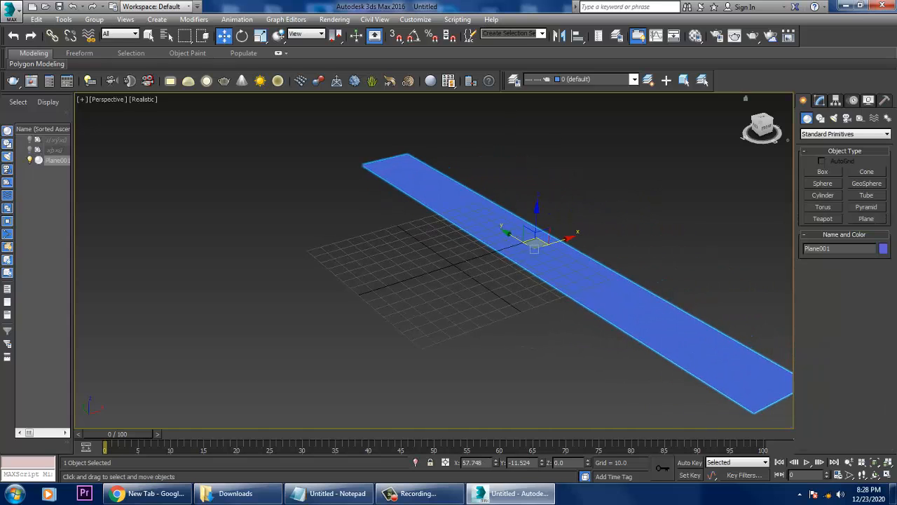
Set the plane's length and width segments to 10 and display edged faces in the viewport.
click(820, 100)
double_click(850, 265)
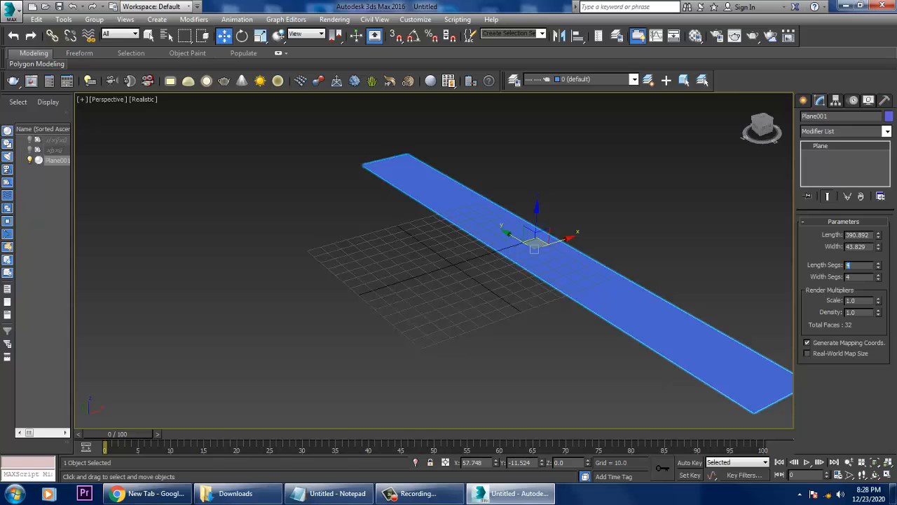
text(10)
key(Tab)
text(10)
key(Return)
click(652, 264)
key(F4)
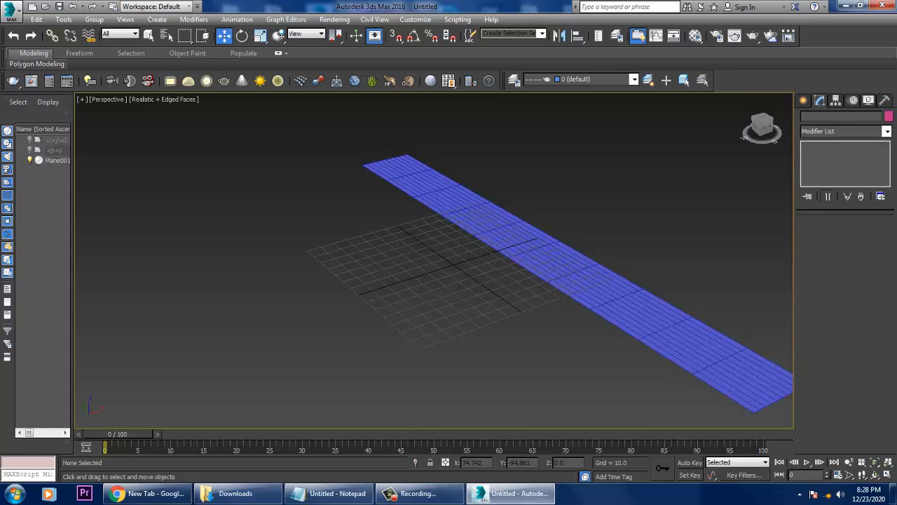
Select the long plane and apply a Bend modifier to it.
click(887, 131)
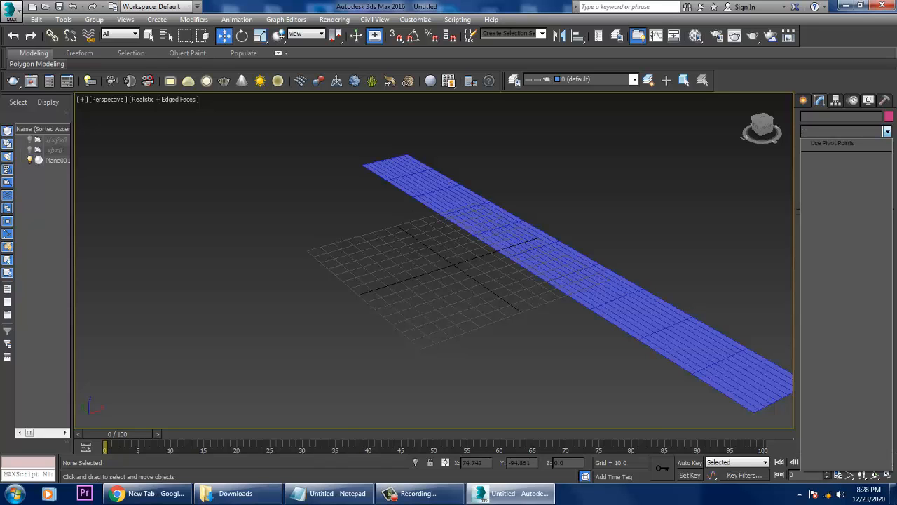
click(886, 131)
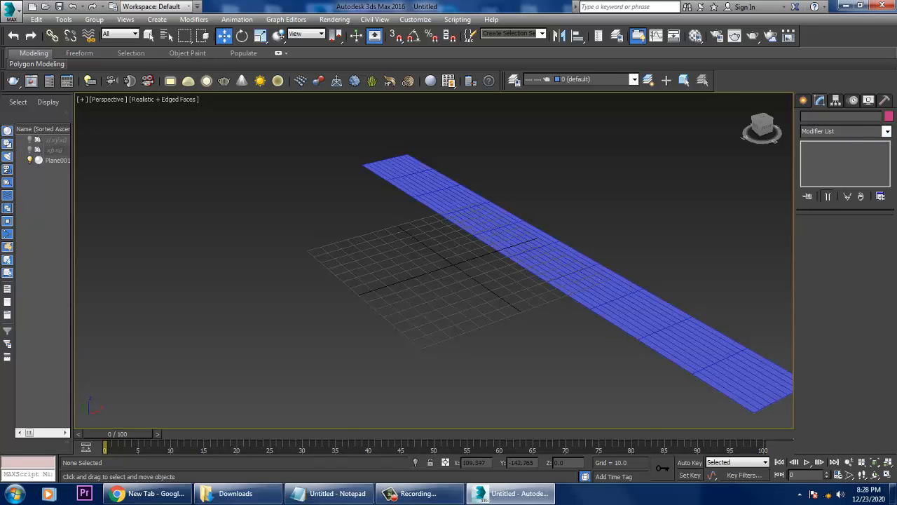
click(554, 275)
click(886, 131)
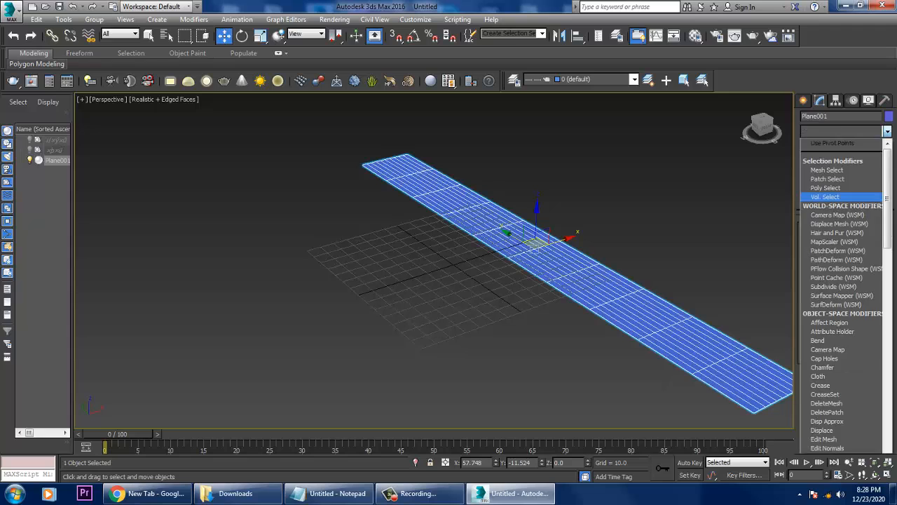
key(b)
click(816, 144)
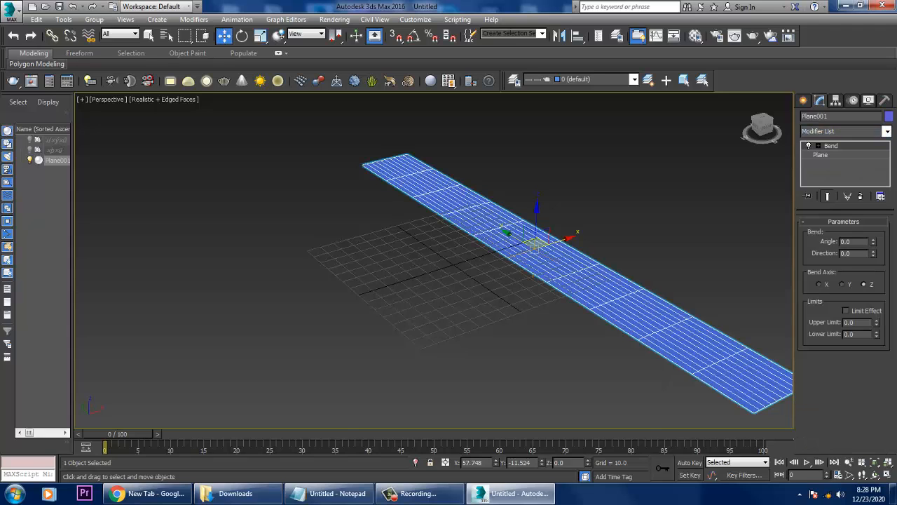
Bend the plane about the Y axis into a wide curve and raise its length segments to 44.
drag(873, 241, 874, 199)
click(843, 283)
drag(873, 241, 873, 182)
click(821, 155)
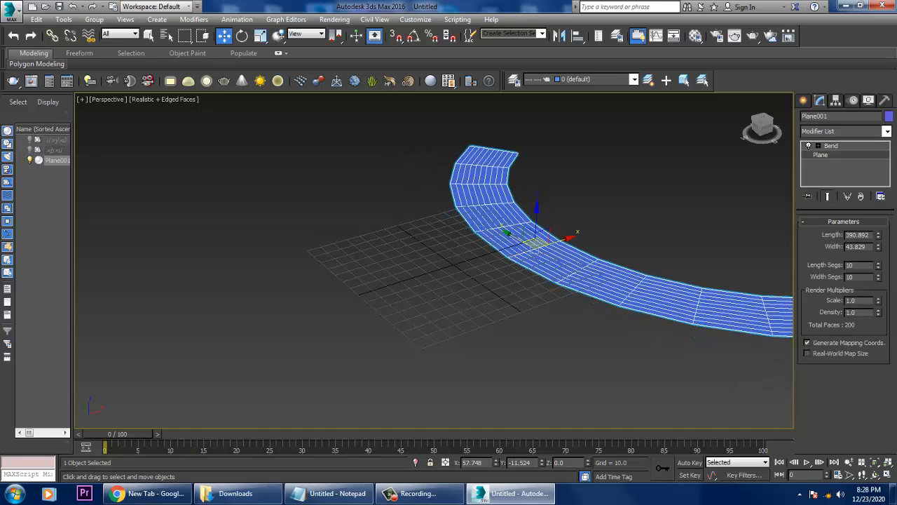
drag(878, 264, 878, 241)
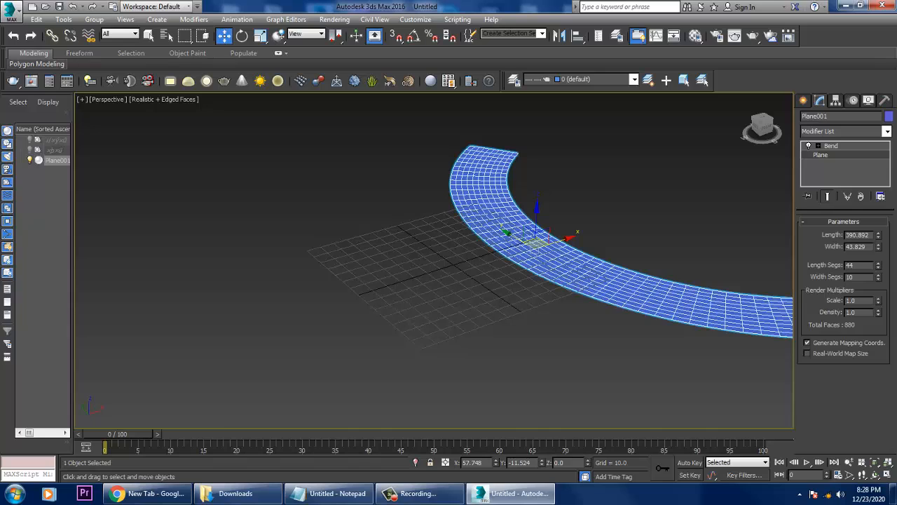
Draw an arc of about 184.8 radius along the centre line of the curved plane in the Top view.
key(alt+w)
right_click(337, 189)
key(alt+w)
scroll(330, 183, down, 6)
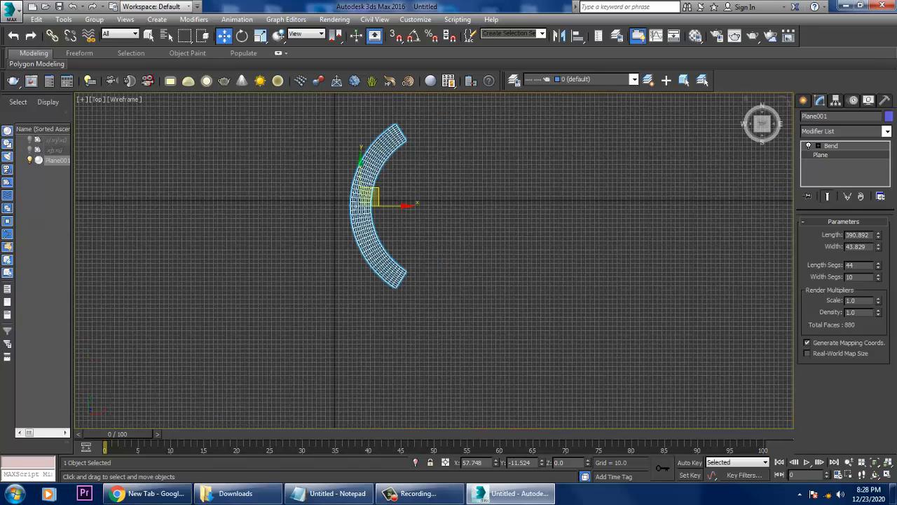
click(803, 100)
click(821, 118)
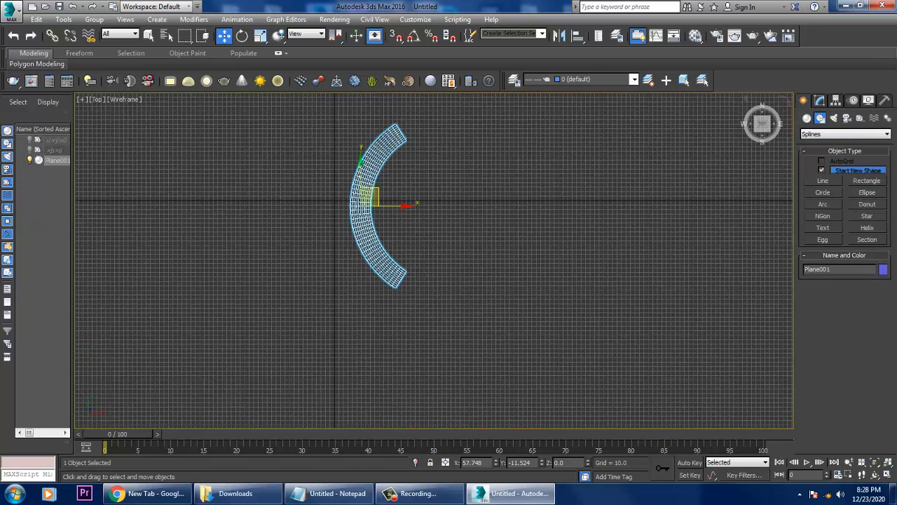
click(822, 204)
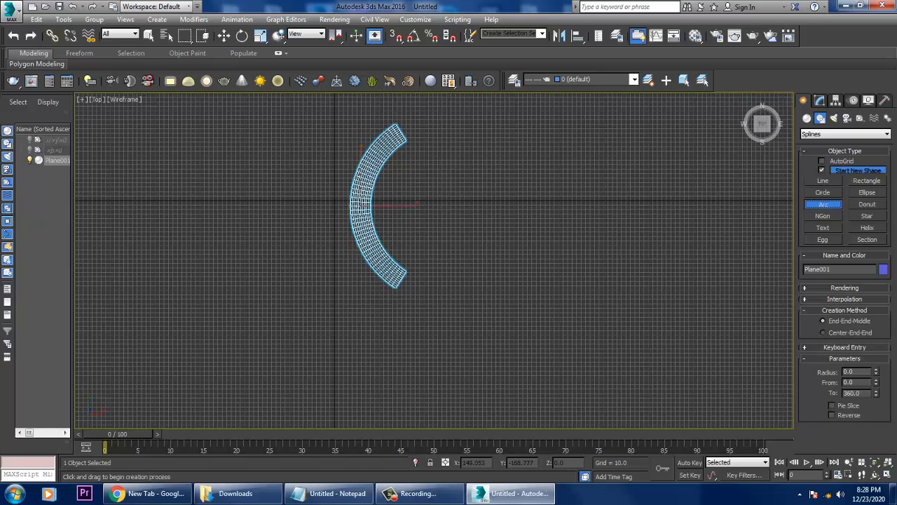
drag(400, 136, 401, 277)
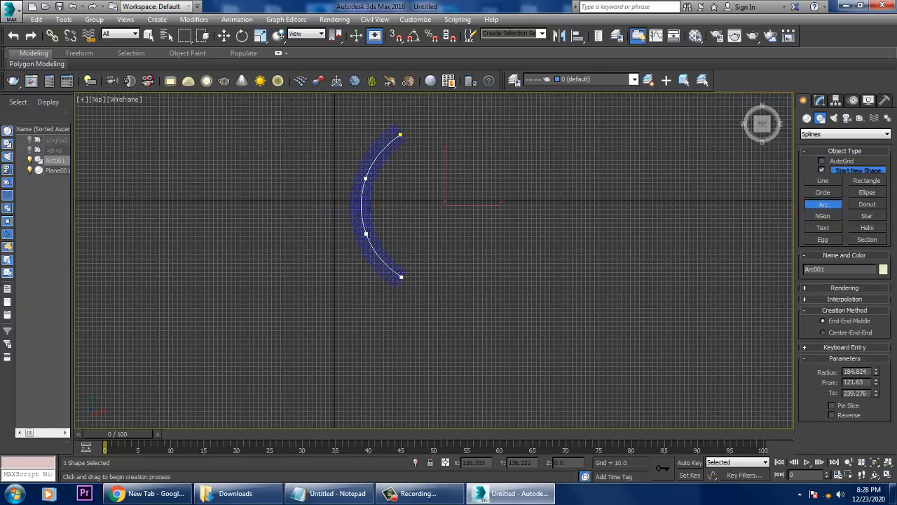
key(w)
Create an AEC Extended railing about 94.8 long and 15 high beside the curved plane in the Perspective view.
key(alt+w)
middle_click(561, 330)
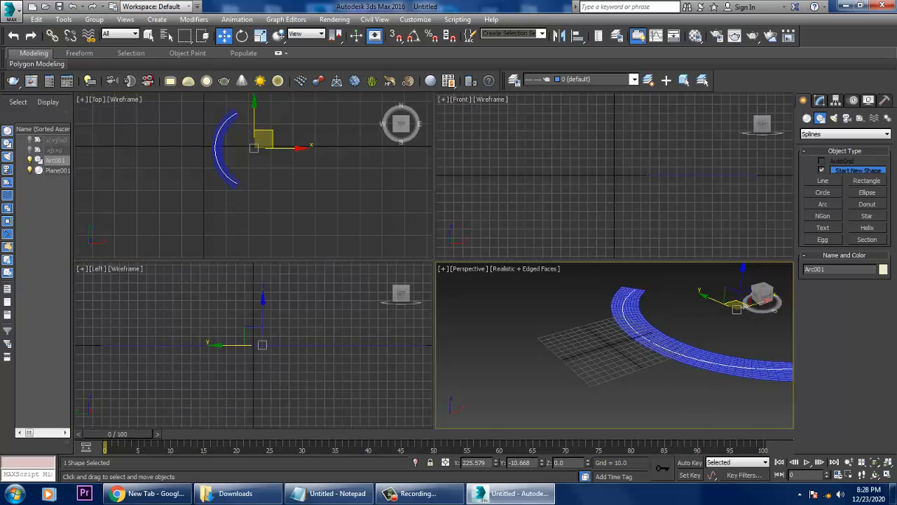
key(alt+w)
alt+middle_drag(561, 315, 491, 316)
mouse_move(754, 234)
mouse_down()
mouse_move(769, 234)
mouse_move(754, 234)
mouse_up()
right_click(755, 234)
alt+middle_drag(491, 315, 413, 315)
click(807, 117)
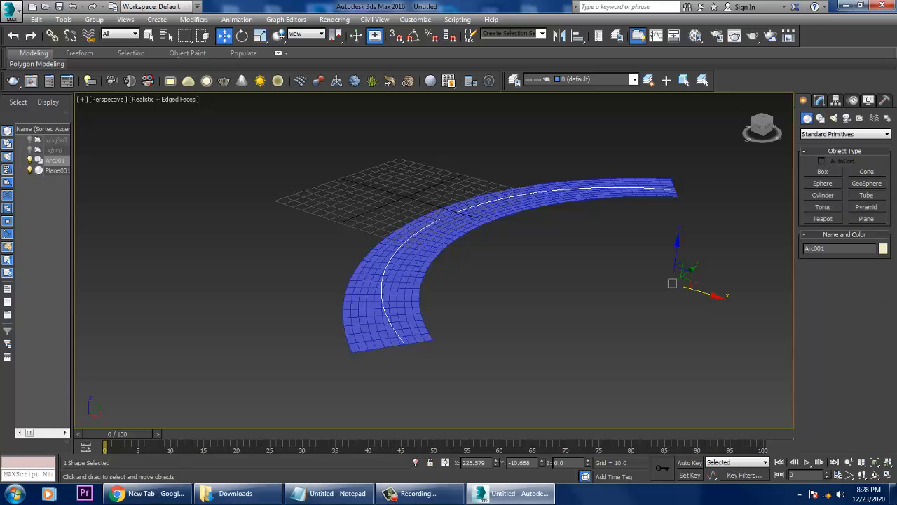
click(846, 134)
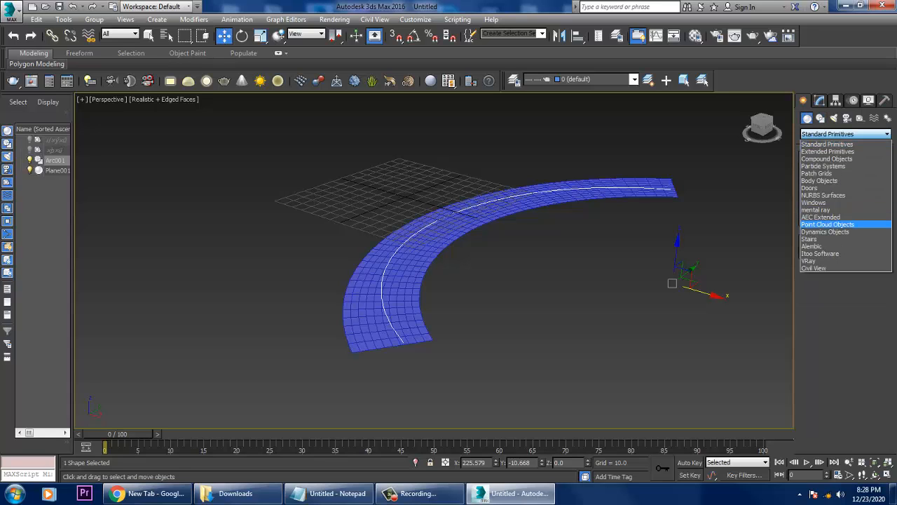
click(820, 217)
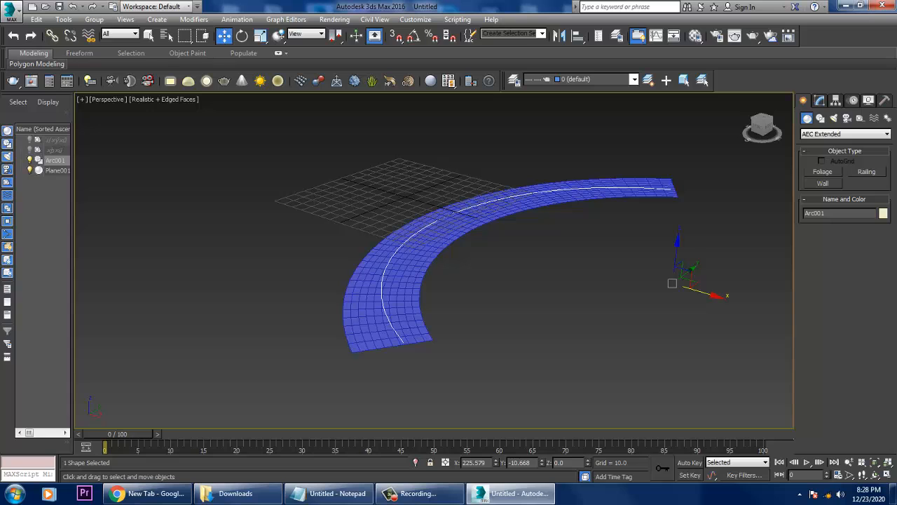
click(867, 171)
middle_drag(617, 280, 518, 280)
drag(492, 307, 652, 298)
click(653, 277)
key(w)
alt+middle_drag(648, 280, 669, 282)
scroll(669, 282, up, 3)
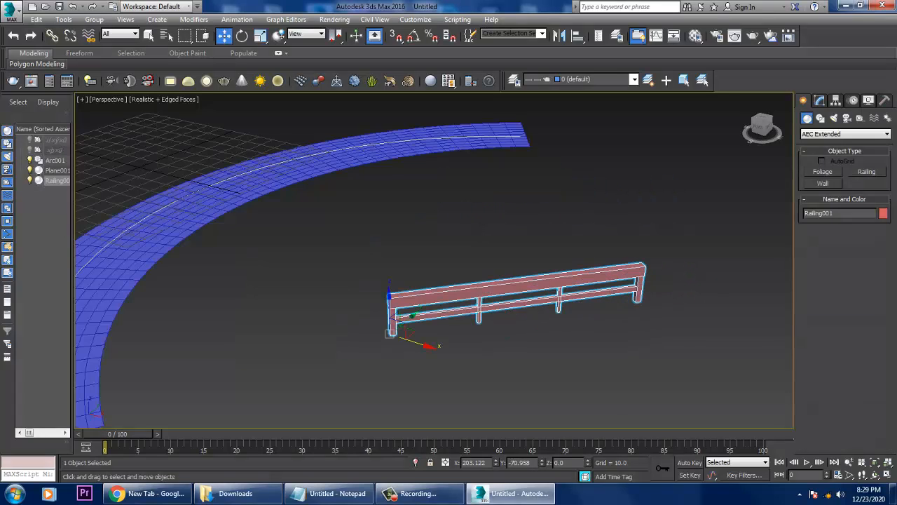
Assign the arc as the railing's path and raise the railing's segments to 145.
click(820, 101)
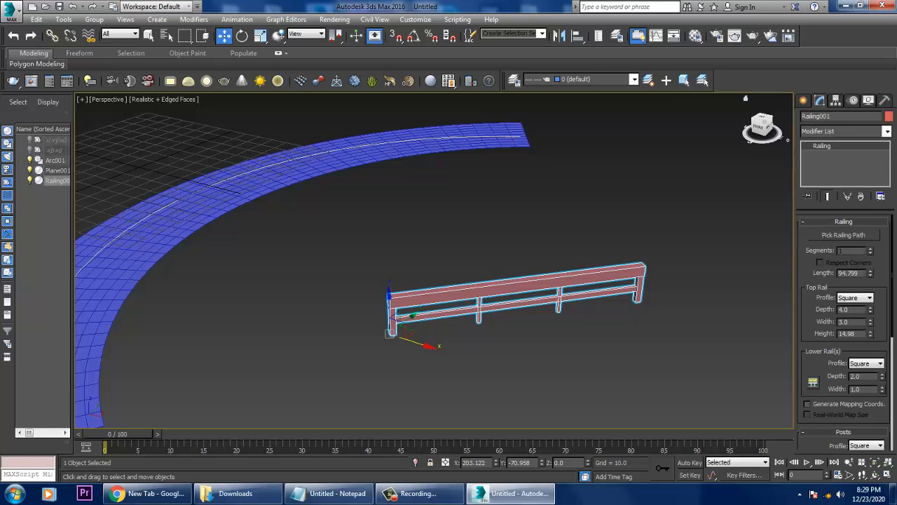
click(844, 234)
click(381, 142)
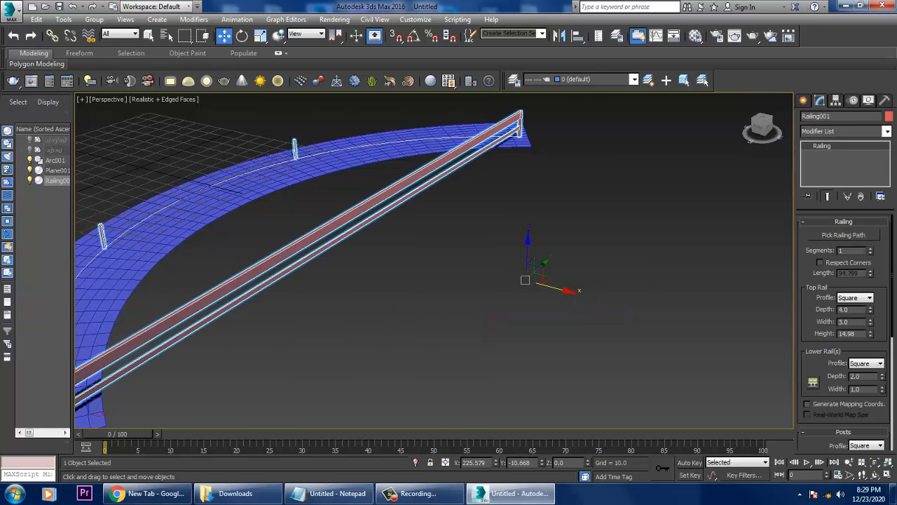
middle_drag(382, 149, 466, 129)
drag(870, 249, 871, 158)
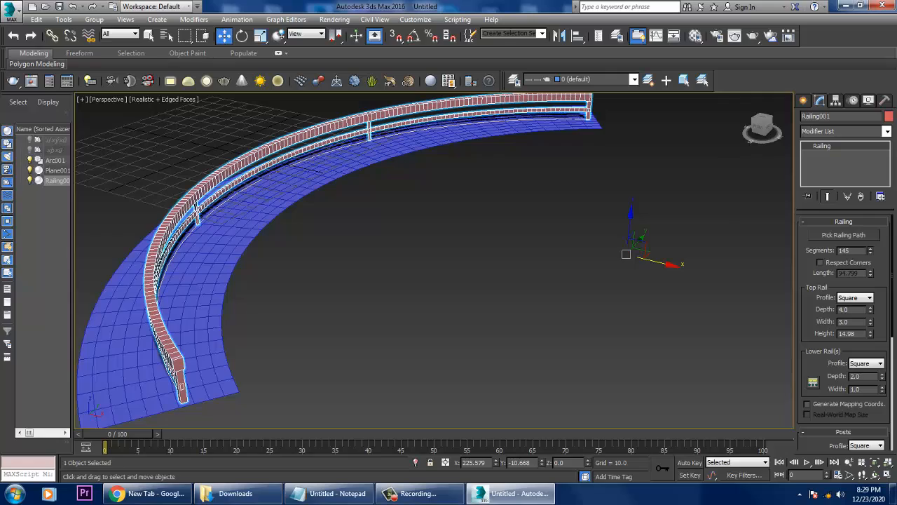
Set the curved railing's post count to 6, spaced evenly along the path.
alt+middle_drag(484, 256, 394, 245)
click(812, 381)
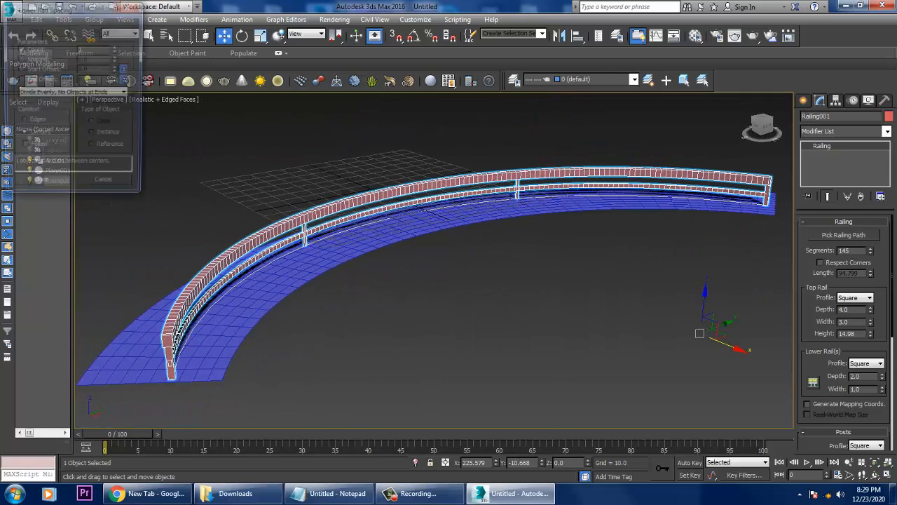
click(105, 186)
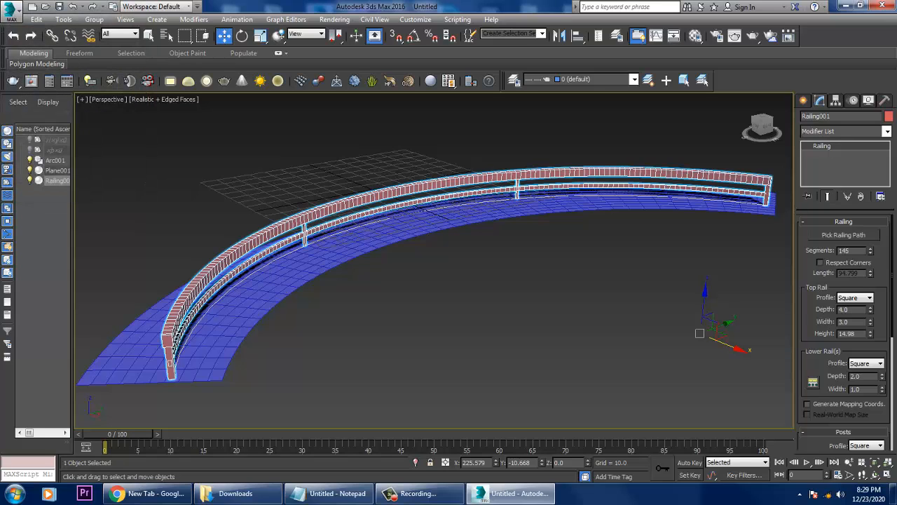
scroll(841, 316, down, 5)
click(813, 360)
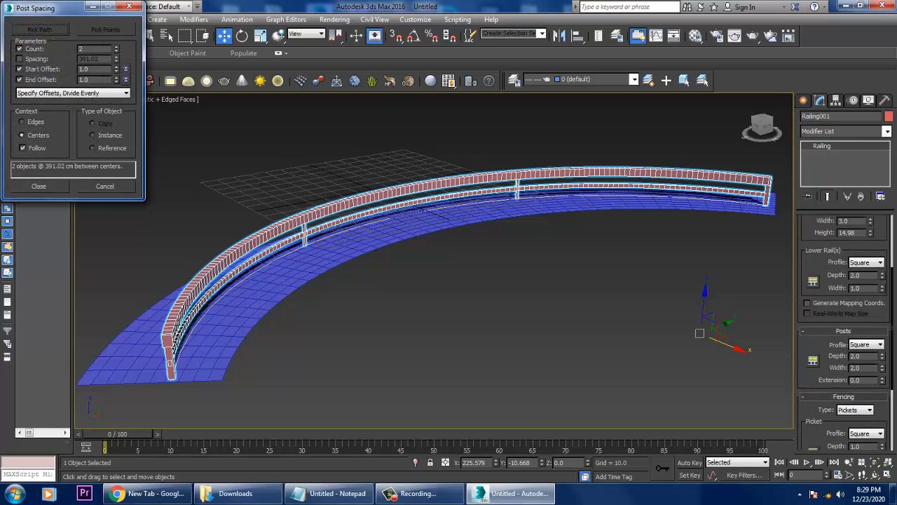
drag(116, 49, 116, 40)
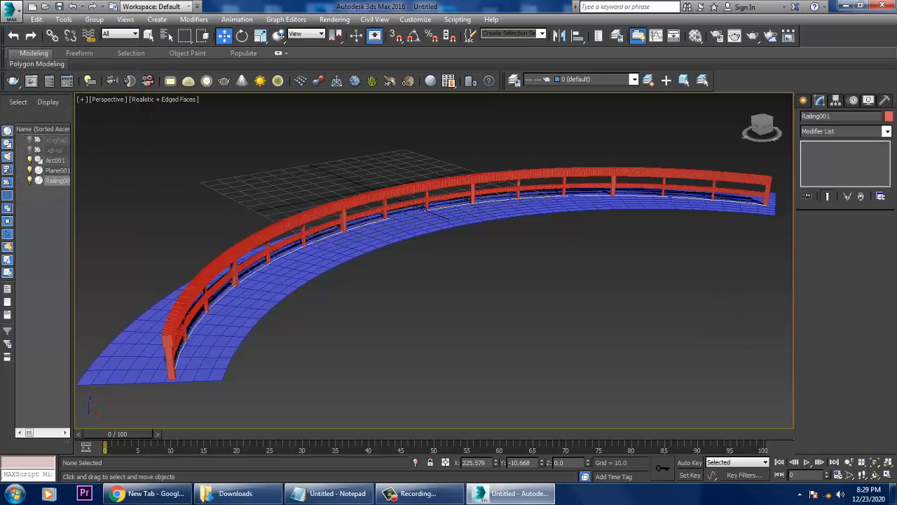
mouse_move(476, 245)
alt+middle_down()
mouse_move(437, 242)
mouse_move(482, 241)
alt+middle_up()
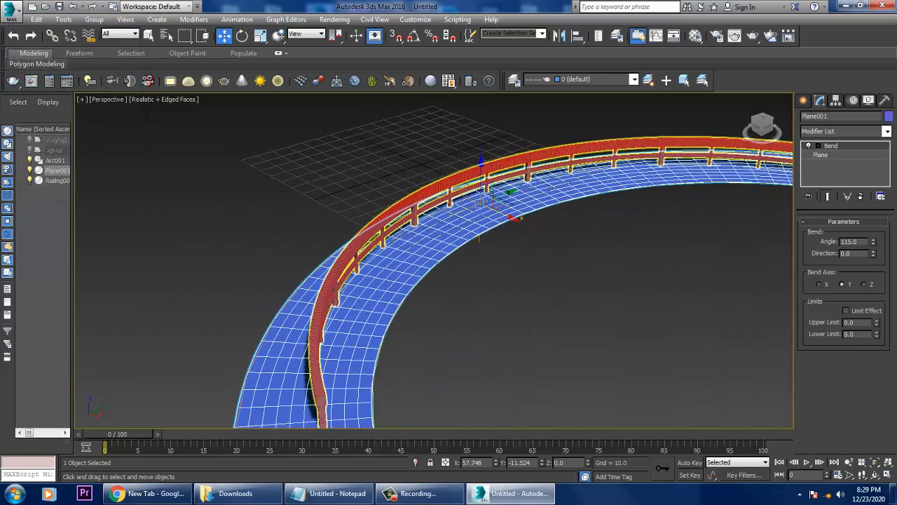
alt+middle_drag(483, 203, 466, 196)
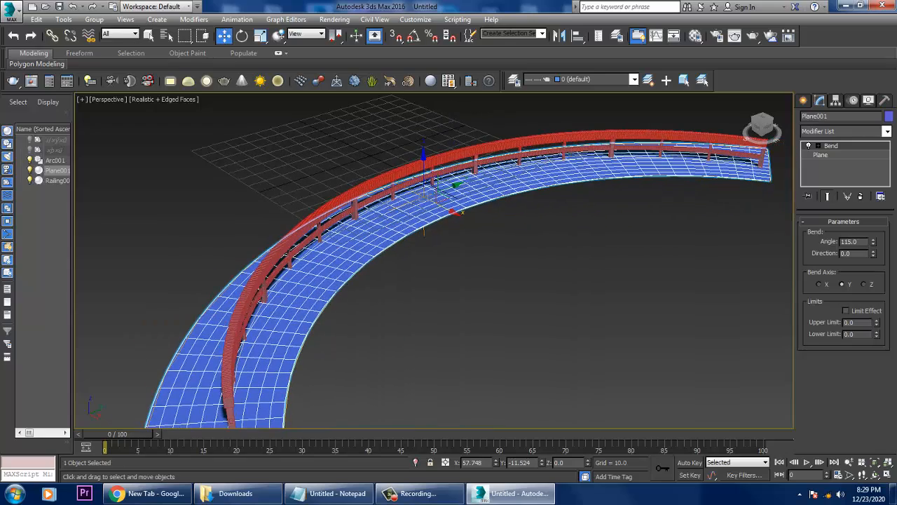
click(415, 191)
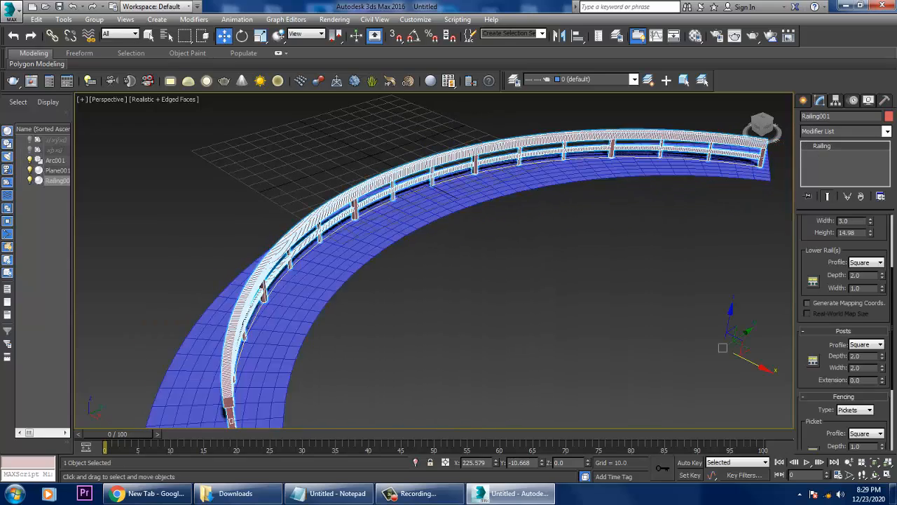
Delete all objects in the scene: the arc, the bent plane and the railing.
alt+middle_drag(415, 192, 396, 223)
scroll(477, 211, down, 3)
scroll(478, 211, down, 1)
key(ctrl+a)
scroll(385, 221, up, 4)
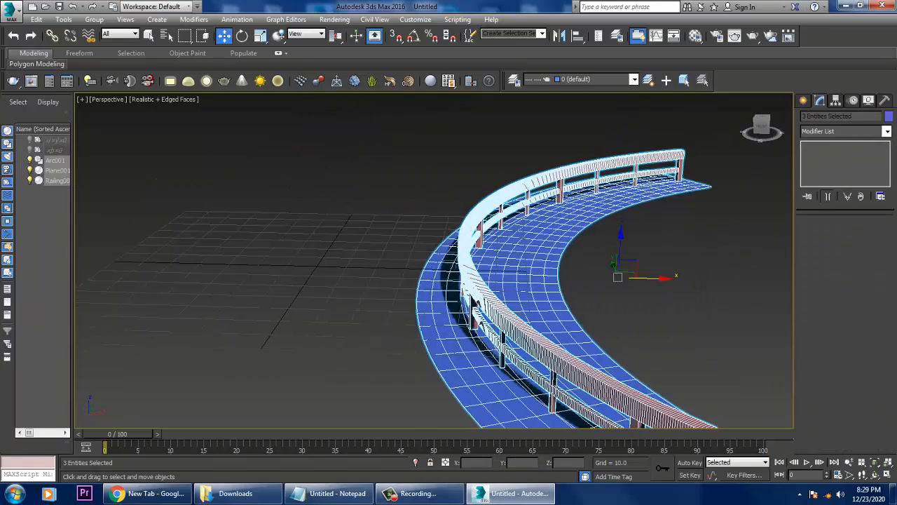
scroll(526, 288, down, 5)
key(Delete)
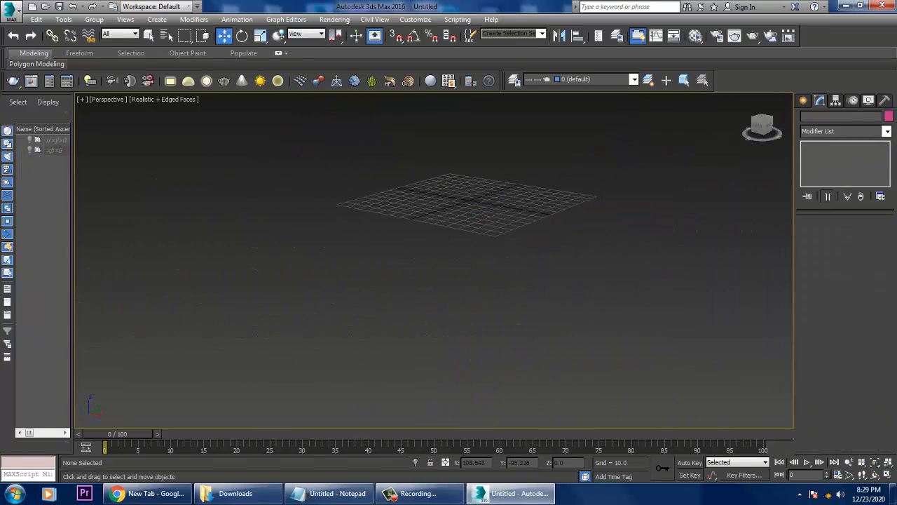
Check the list of modifiers in Notepad and return to the empty 3ds Max scene.
click(329, 493)
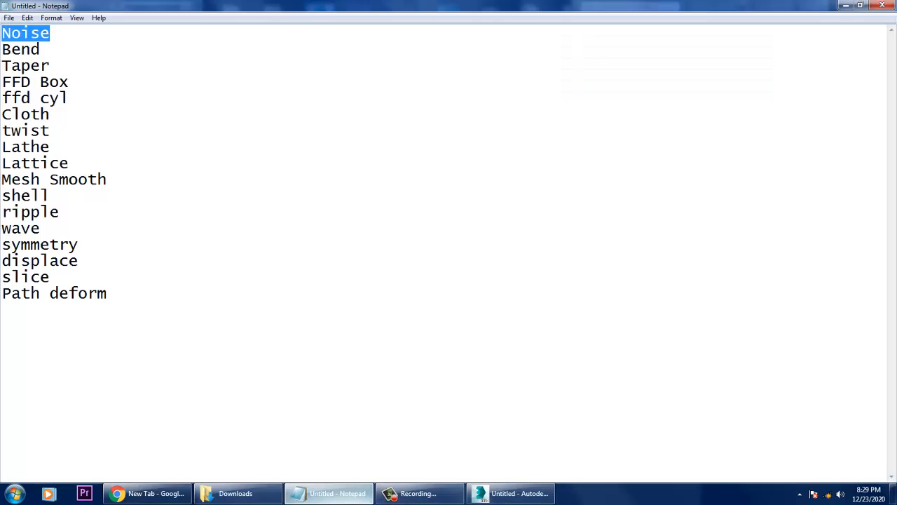
click(846, 5)
alt+middle_drag(477, 181, 407, 190)
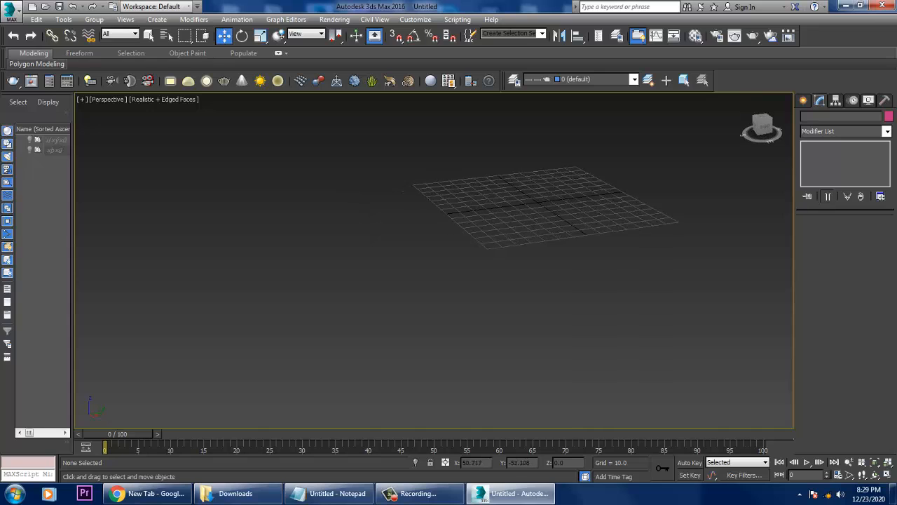
scroll(402, 191, up, 3)
alt+middle_drag(529, 264, 562, 271)
scroll(561, 264, up, 2)
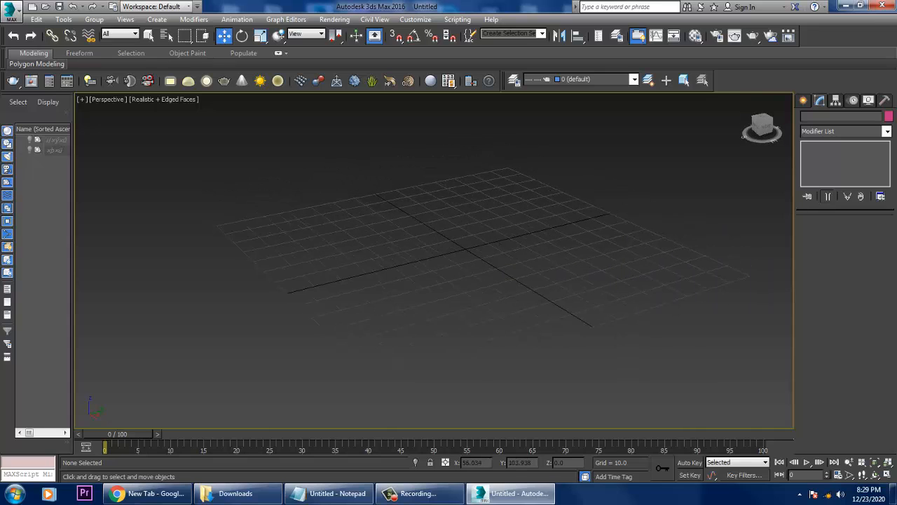
Create a standard box about 60 long, 58.5 wide and 77 high at the centre of the grid.
click(804, 101)
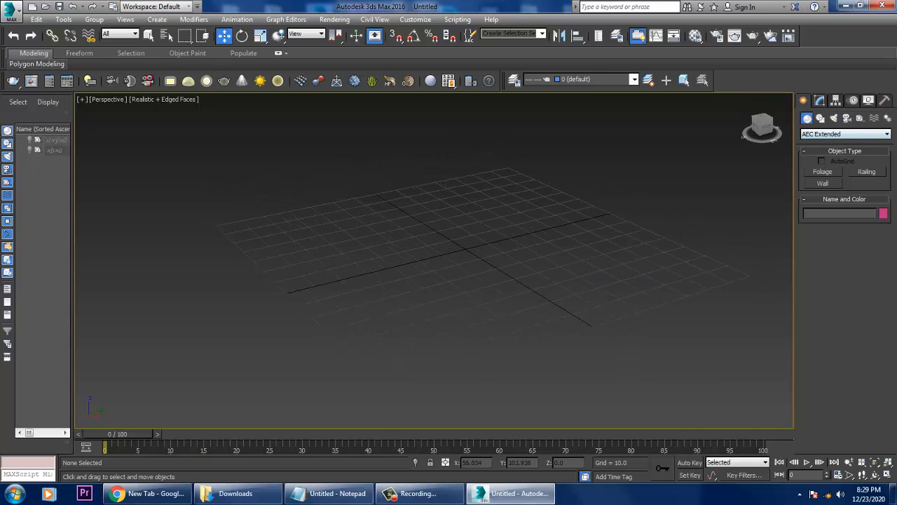
click(845, 134)
click(827, 144)
click(823, 171)
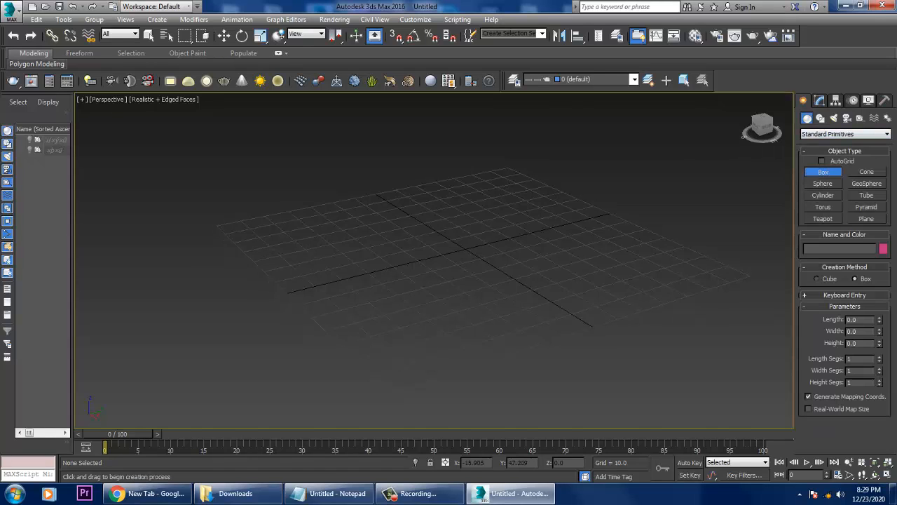
alt+middle_drag(541, 212, 555, 217)
drag(454, 214, 446, 327)
click(454, 139)
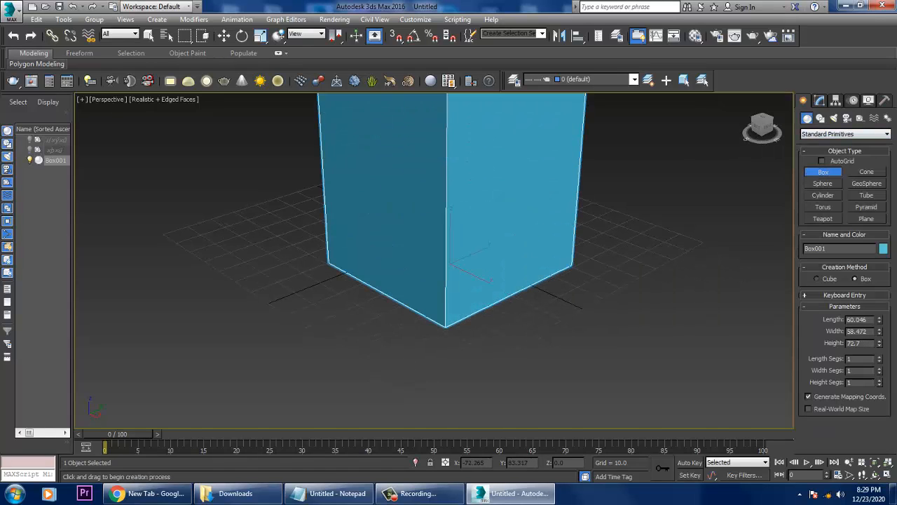
key(w)
scroll(488, 272, down, 5)
key(F4)
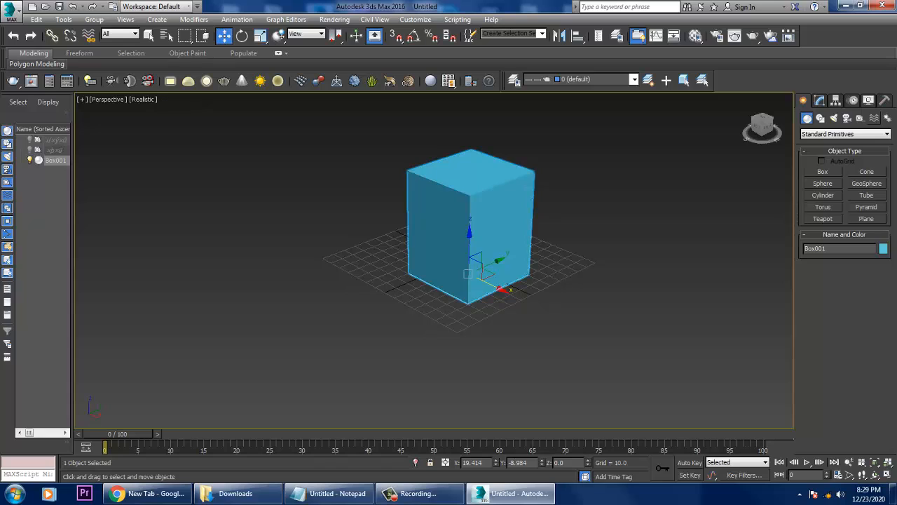
Set the box's length, width and height segments to 20 each, with edged faces displayed.
click(819, 101)
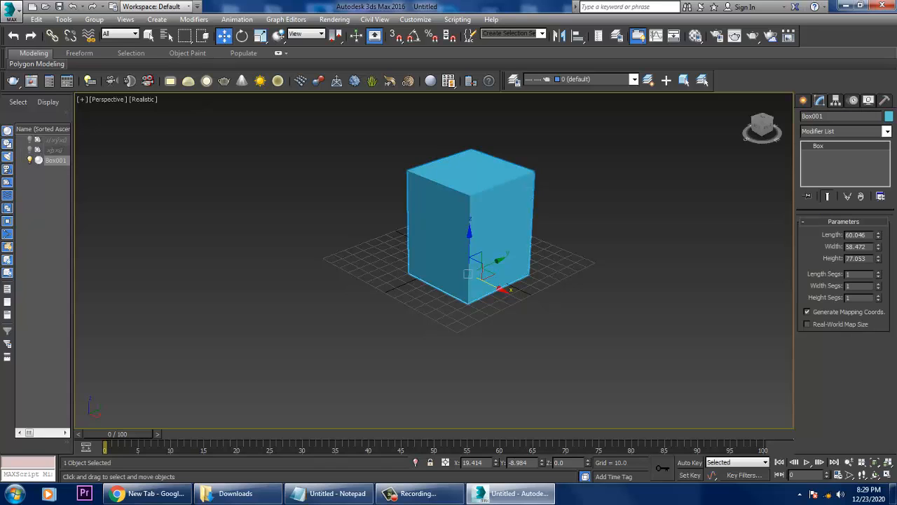
key(F4)
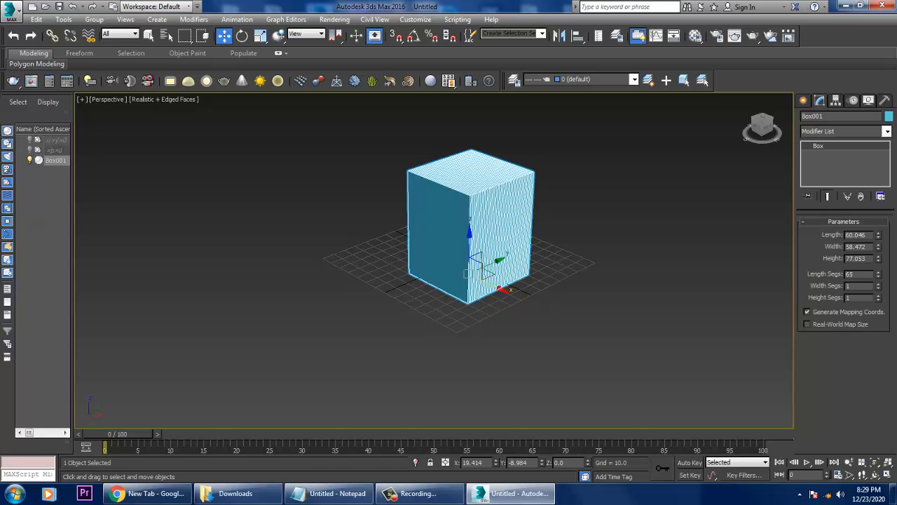
text(20)
key(Tab)
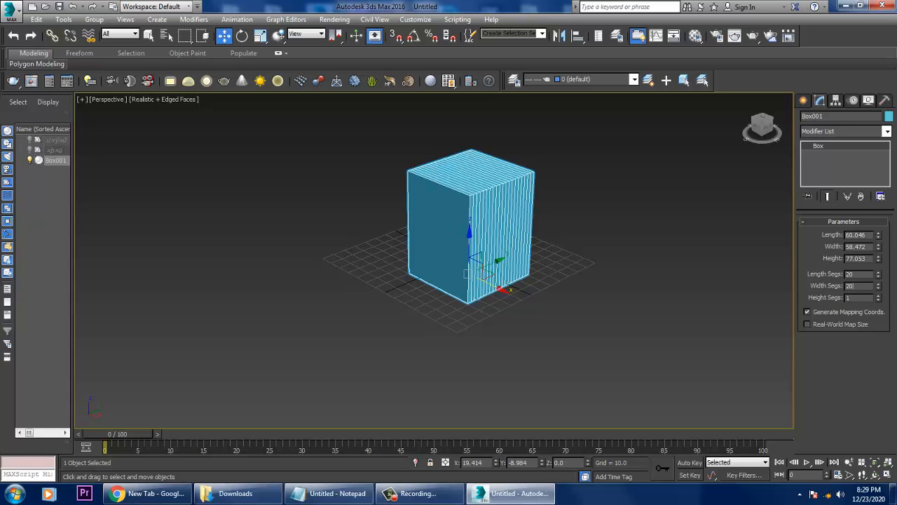
key(Tab)
text(20)
key(Return)
Apply a Taper modifier to the segmented box.
click(886, 132)
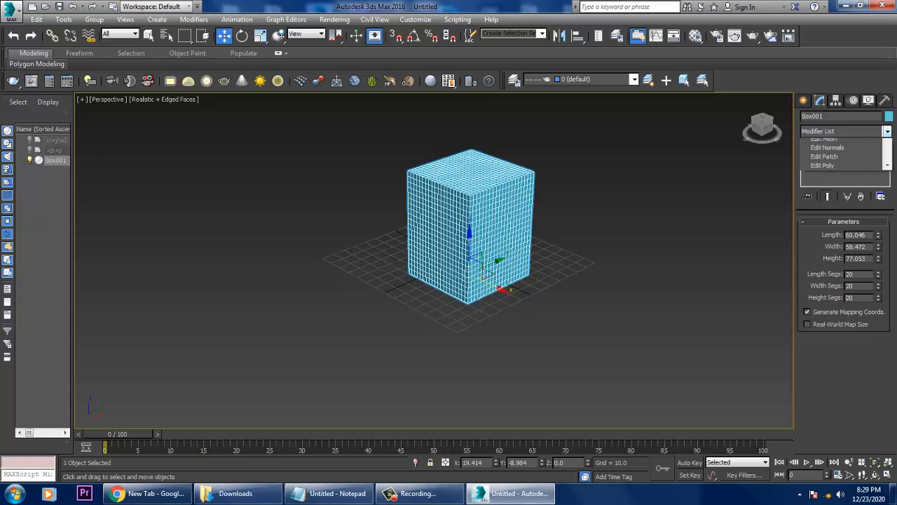
key(t)
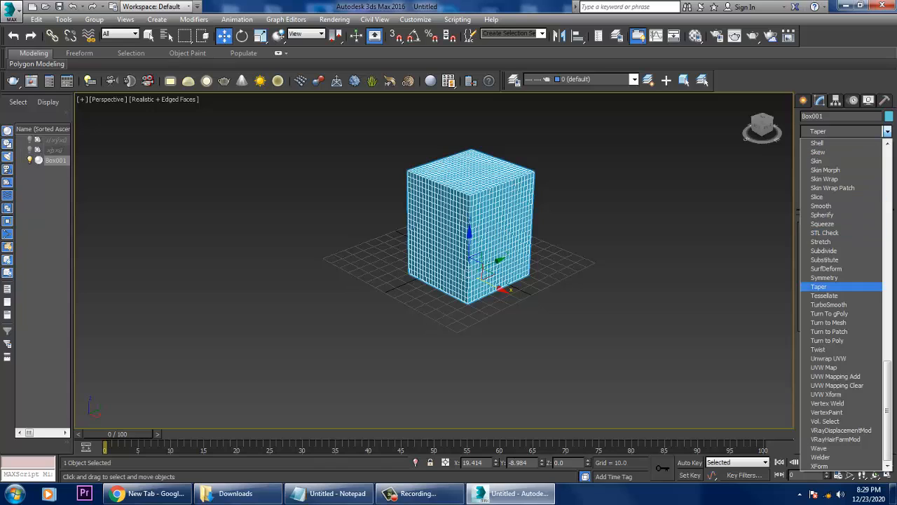
key(Return)
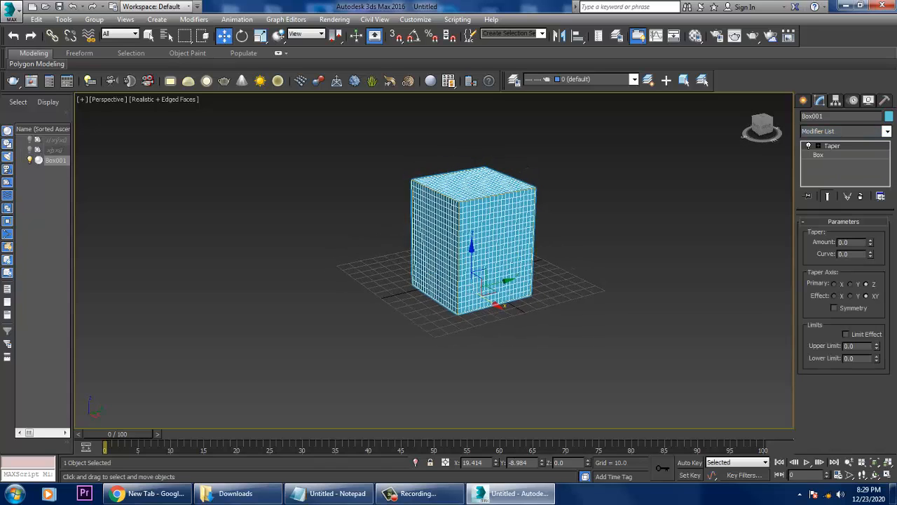
Set the box's taper amount to 0.58 and its curve to -2.76.
scroll(462, 253, up, 3)
middle_drag(420, 260, 500, 289)
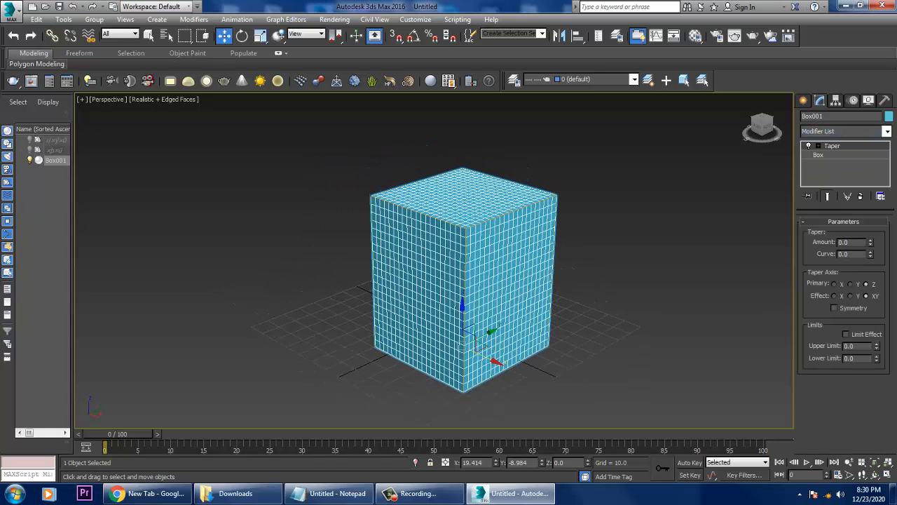
drag(869, 241, 869, 292)
right_click(870, 243)
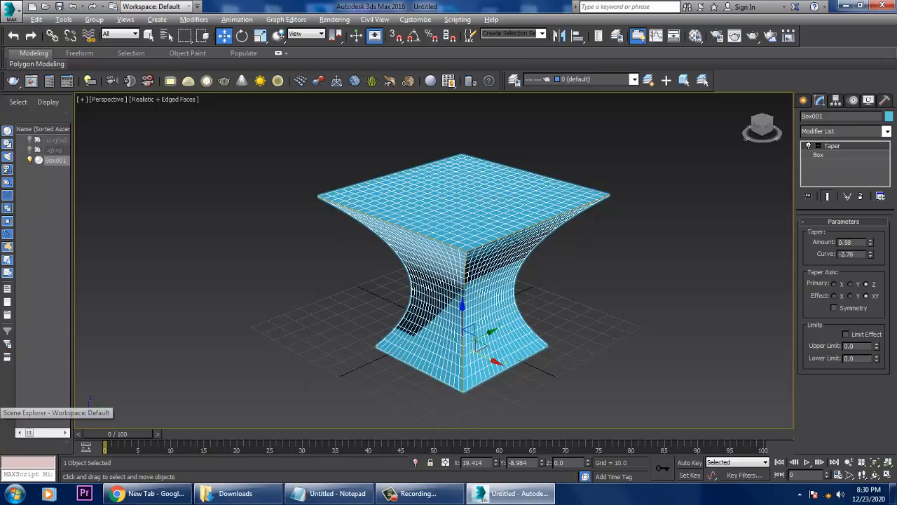
Try Y and X as the taper's primary axis, then restore Z.
alt+middle_drag(420, 301, 350, 307)
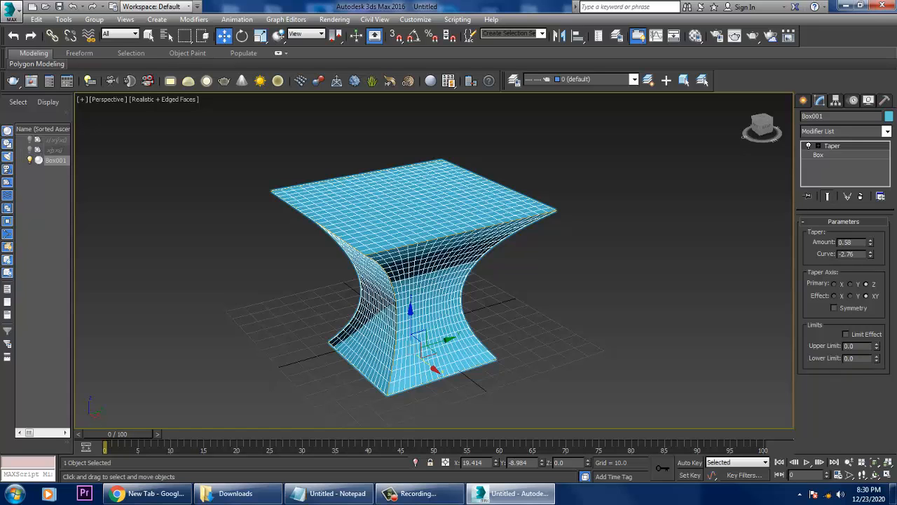
click(850, 284)
click(834, 284)
click(865, 284)
Try the taper's effect on X and Y alone, then restore the XY effect.
alt+middle_drag(420, 301, 426, 302)
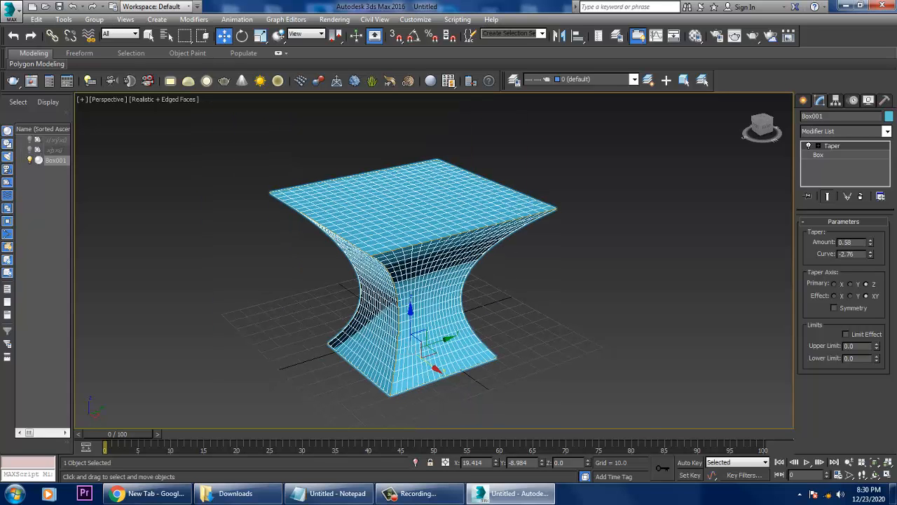
click(834, 295)
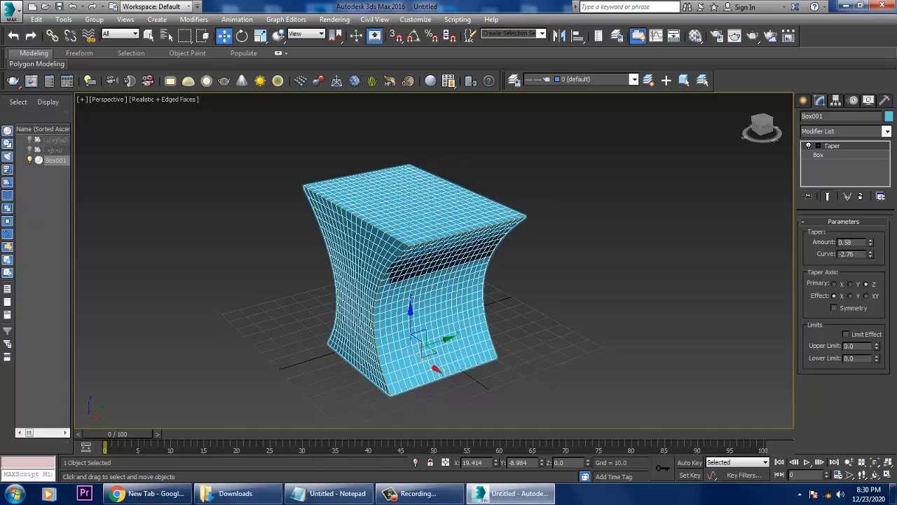
click(850, 295)
click(866, 296)
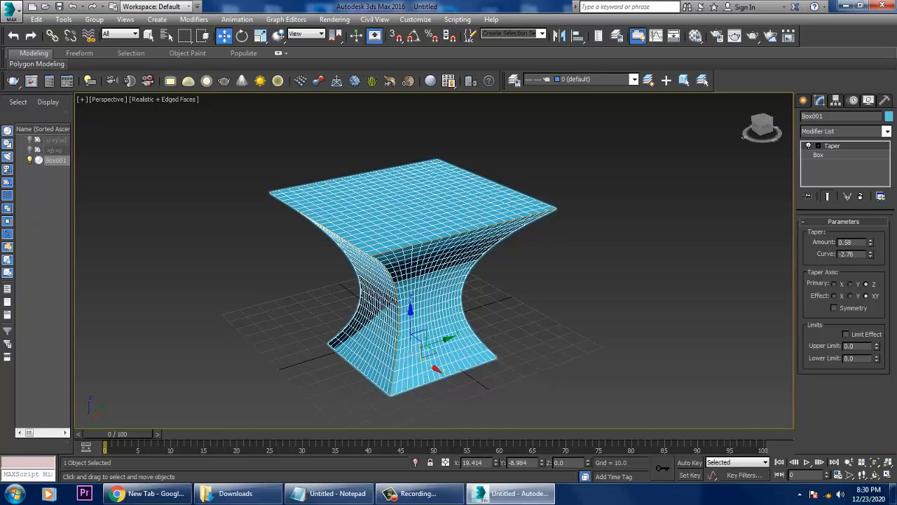
Limit the taper's effect between -0.01 and 16.93 and set its amount to -0.99.
mouse_move(870, 242)
mouse_down()
mouse_move(870, 313)
mouse_move(870, 243)
mouse_up()
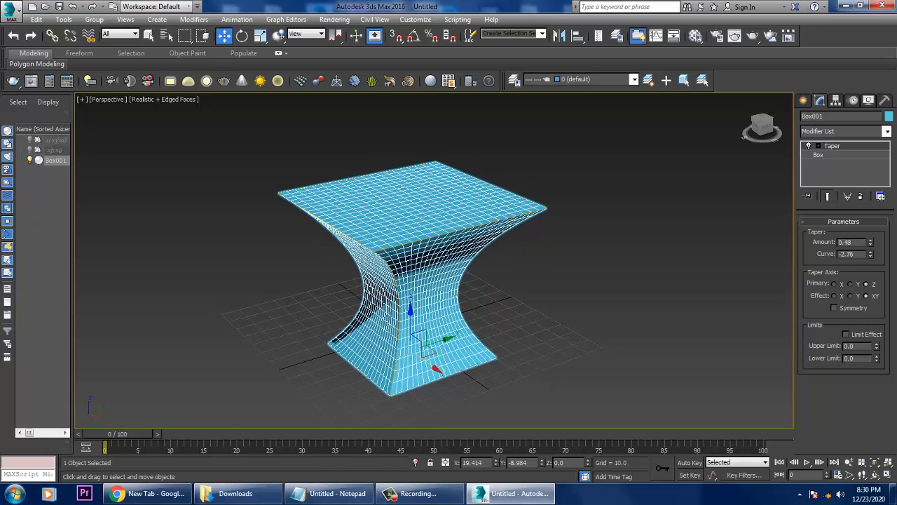
click(845, 334)
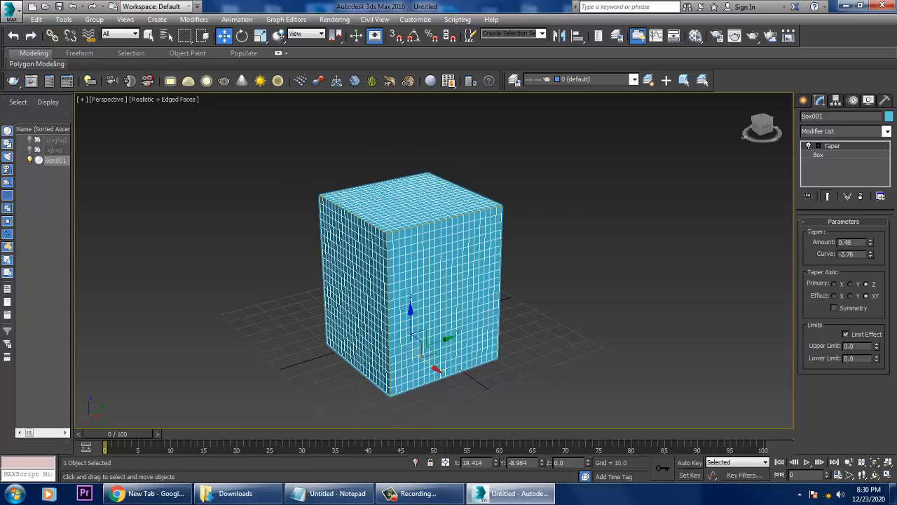
drag(876, 347, 870, 288)
mouse_move(448, 281)
alt+middle_down()
mouse_move(473, 281)
mouse_move(426, 277)
mouse_move(457, 281)
alt+middle_up()
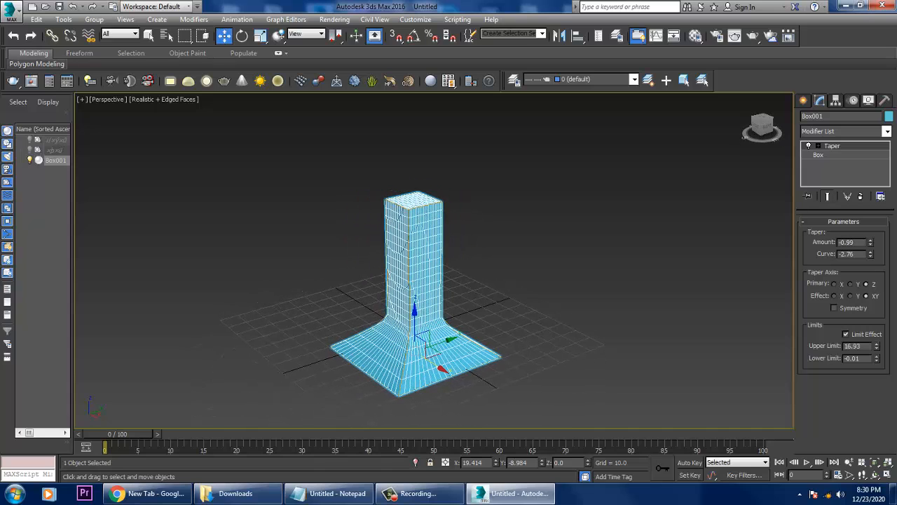
Move the tapered box aside to about X -137.5 and create a teapot of about 38.8 radius near the grid centre.
drag(423, 336, 274, 273)
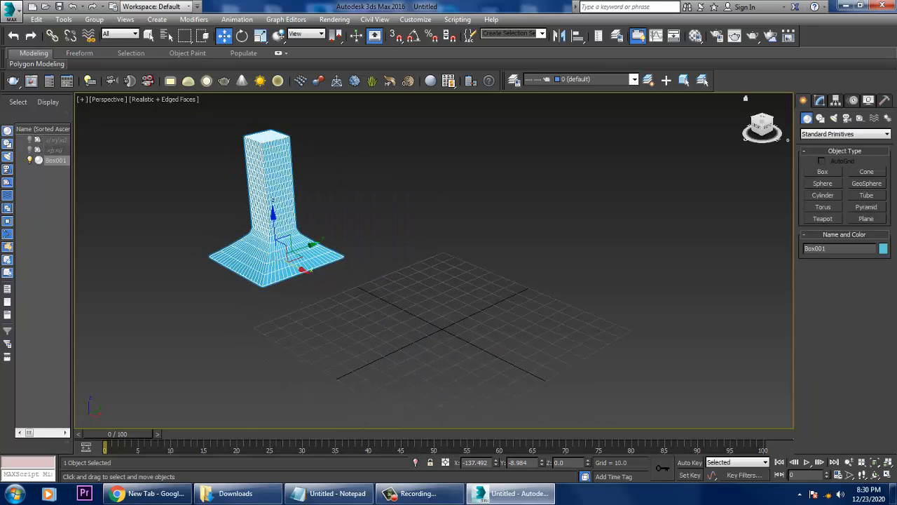
click(822, 219)
drag(462, 351, 515, 380)
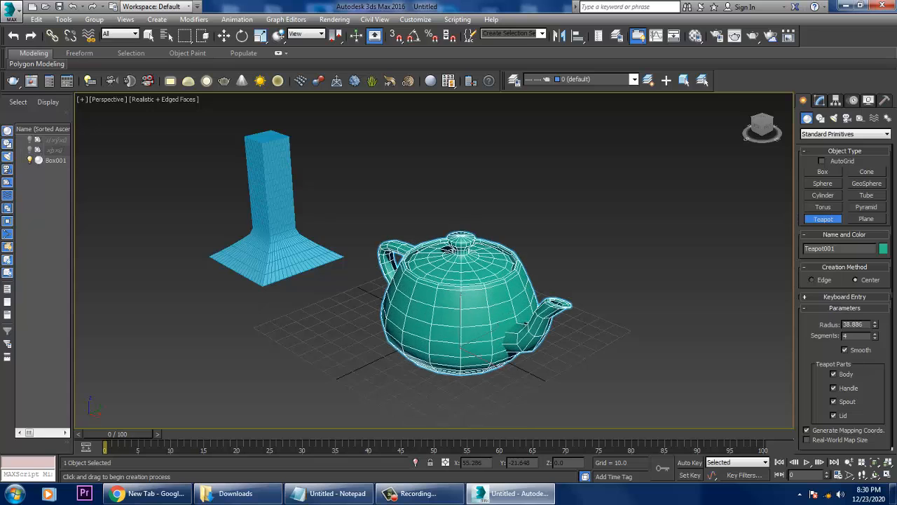
key(w)
Remove the lid from the teapot's parts, keeping the body, handle and spout.
alt+middle_drag(486, 362, 372, 336)
scroll(396, 358, up, 3)
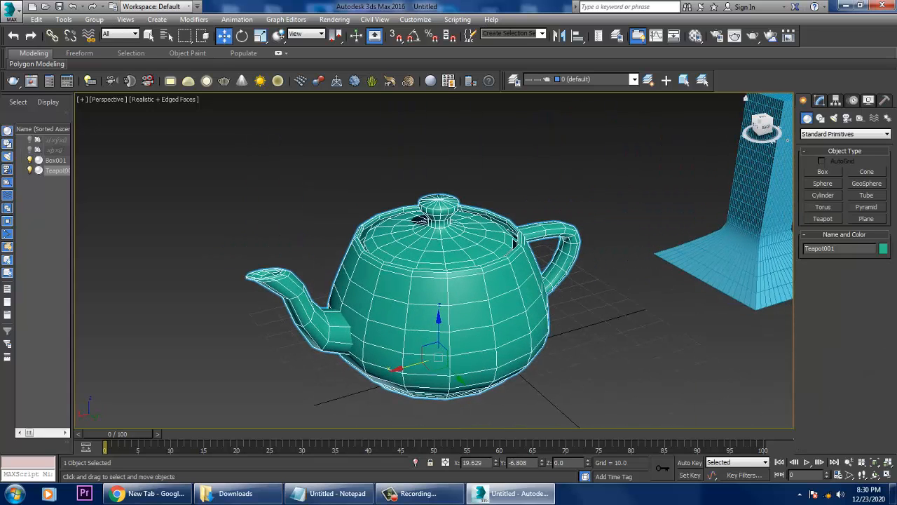
click(819, 101)
click(832, 329)
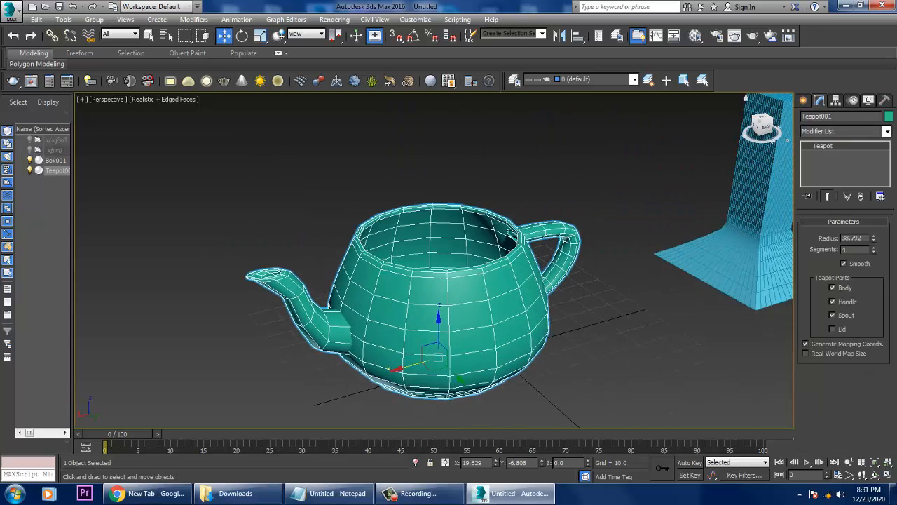
Remove the teapot's spout and apply a Taper modifier with an amount of 0.12 and a curve of -1.46.
click(833, 315)
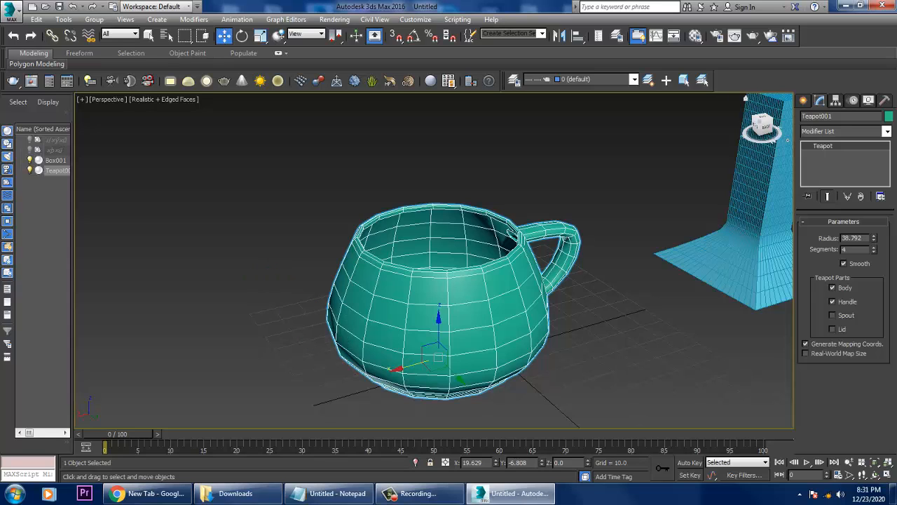
click(887, 131)
key(t)
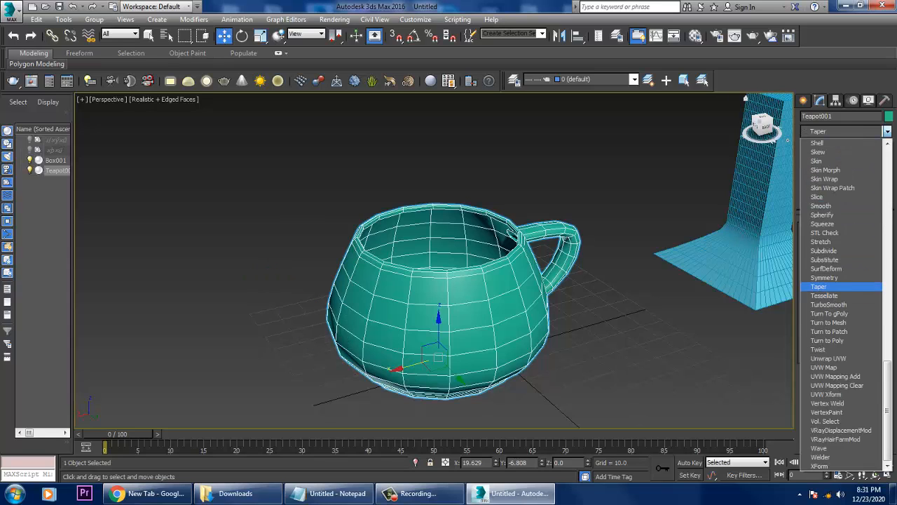
key(Return)
drag(871, 242, 871, 335)
drag(871, 242, 870, 212)
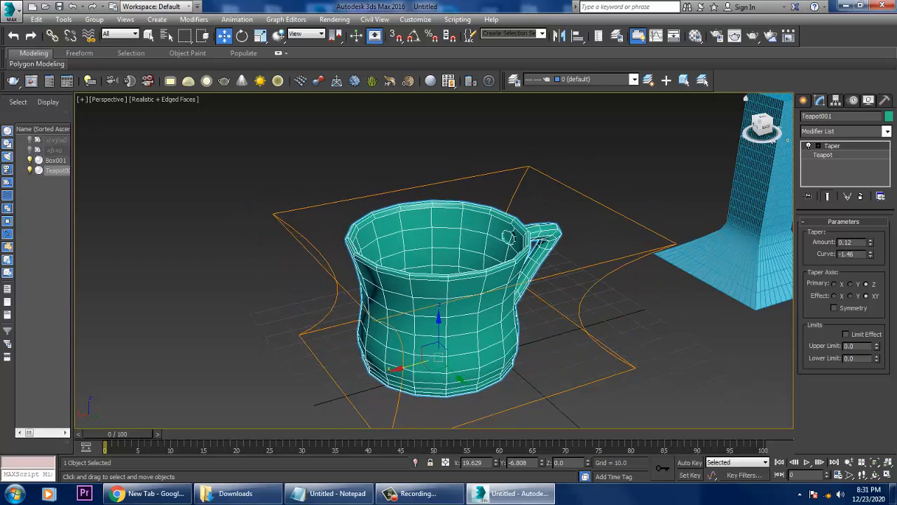
Limit the teapot taper between -1.12 and 4.72, with an amount of -1.43 and a curve of -2.99.
click(846, 334)
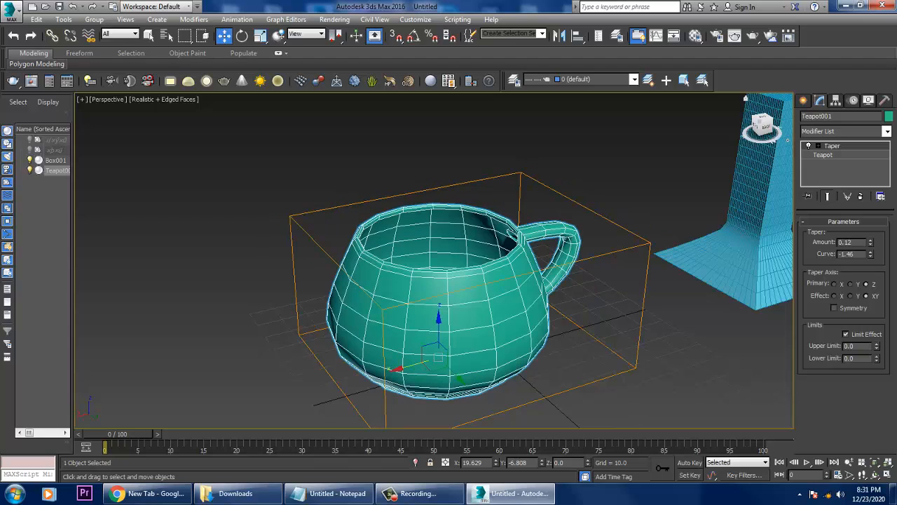
drag(877, 360, 876, 394)
drag(877, 345, 871, 326)
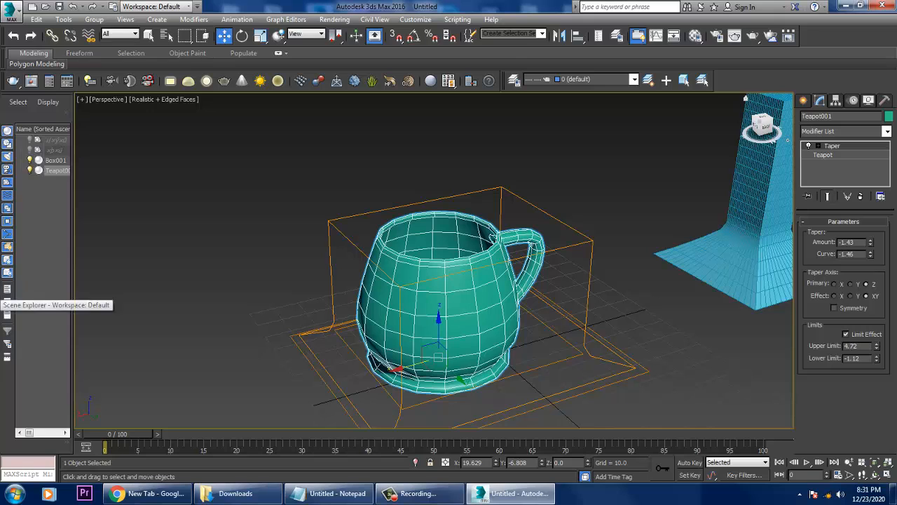
drag(870, 254, 870, 330)
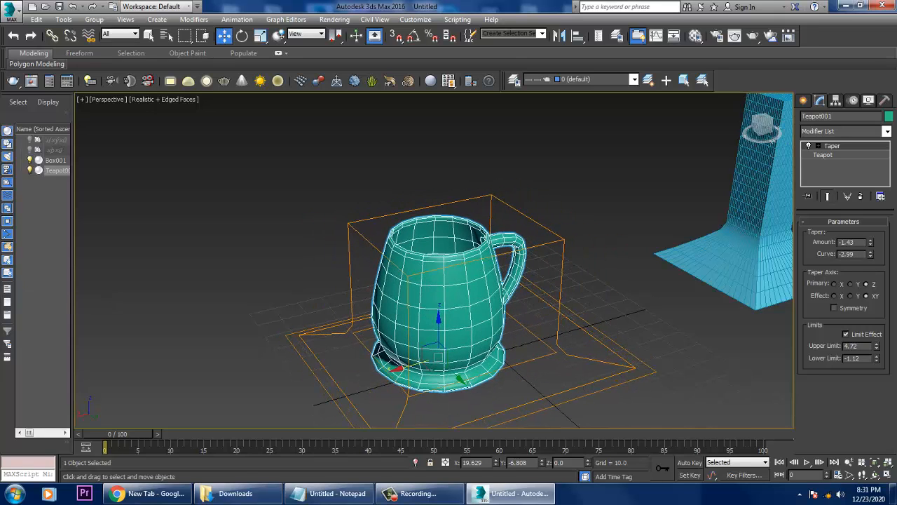
Turn off the taper's limit effect and shape the cup with an amount of 0.0 and a curve of -1.22.
click(845, 333)
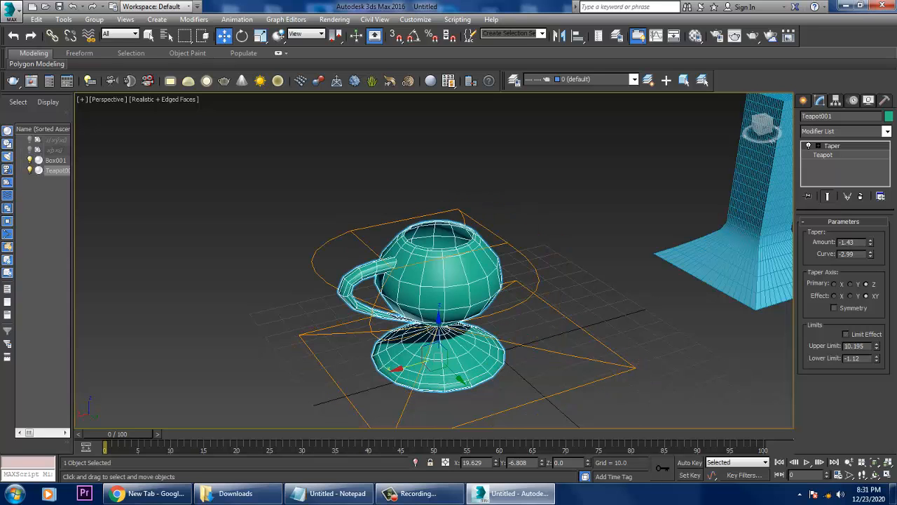
drag(871, 254, 871, 208)
drag(870, 254, 871, 232)
alt+middle_drag(617, 281, 596, 279)
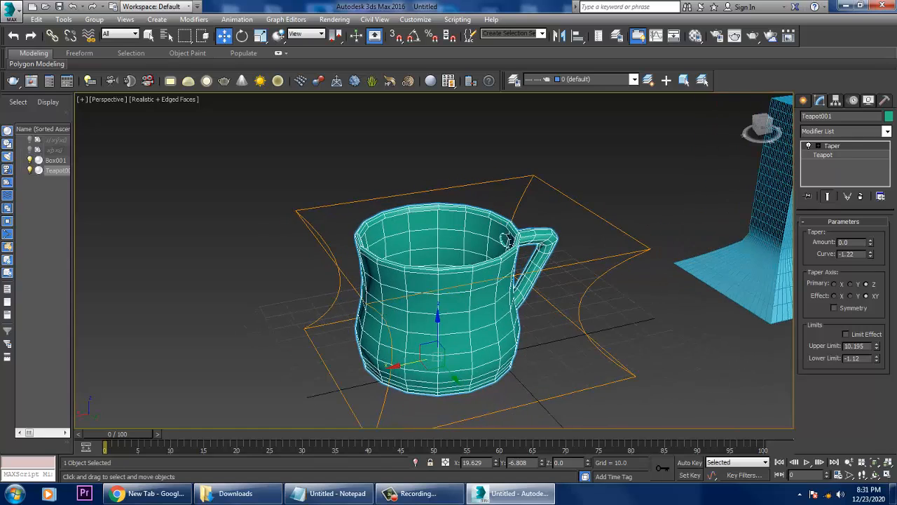
Compare the cup's shape with and without the Taper modifier.
click(808, 145)
click(808, 145)
click(808, 145)
click(808, 145)
Delete the tapered box and the teapot cup together.
alt+middle_drag(510, 242, 582, 275)
scroll(560, 246, down, 5)
scroll(551, 270, up, 4)
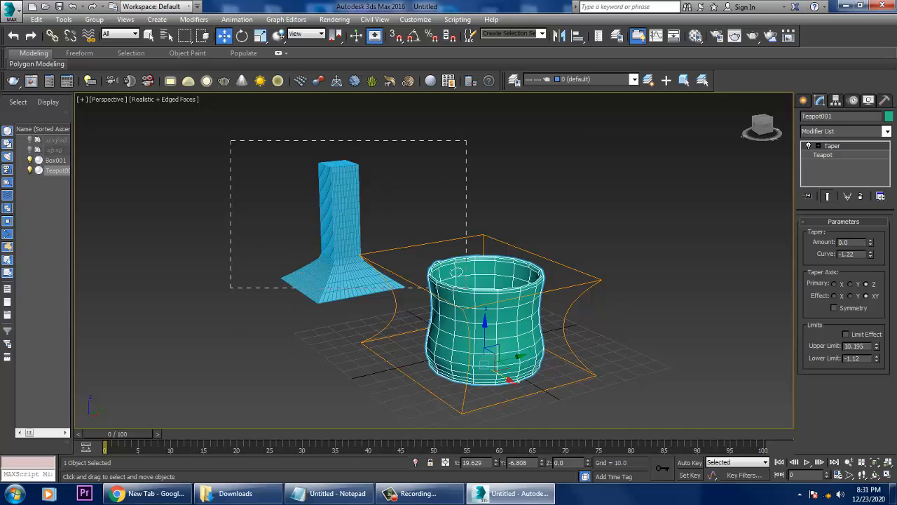
key(ctrl+a)
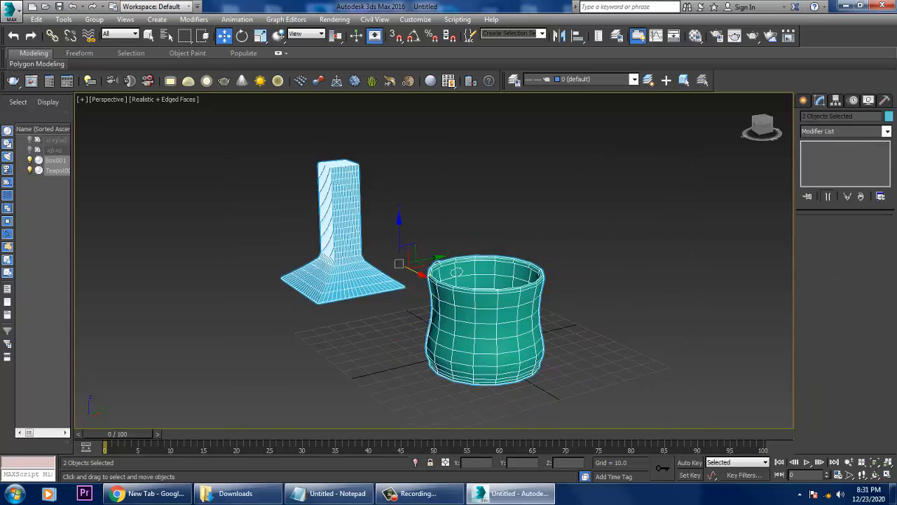
key(Delete)
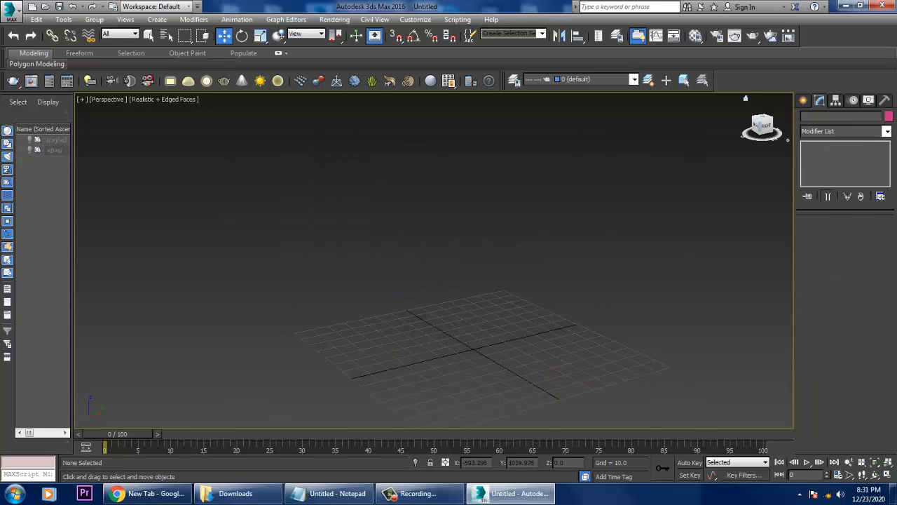
Create a cylinder of about 13 radius and about 139 height near the grid centre.
click(803, 100)
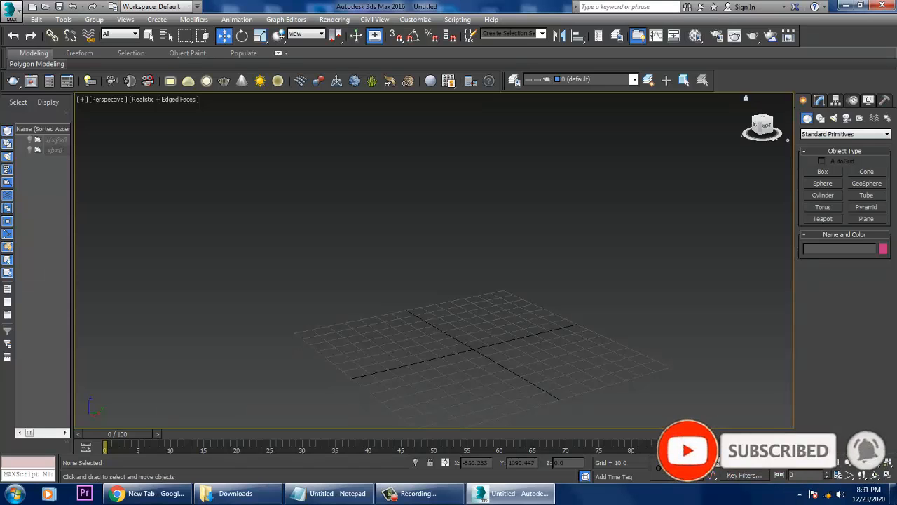
click(823, 195)
drag(474, 358, 496, 360)
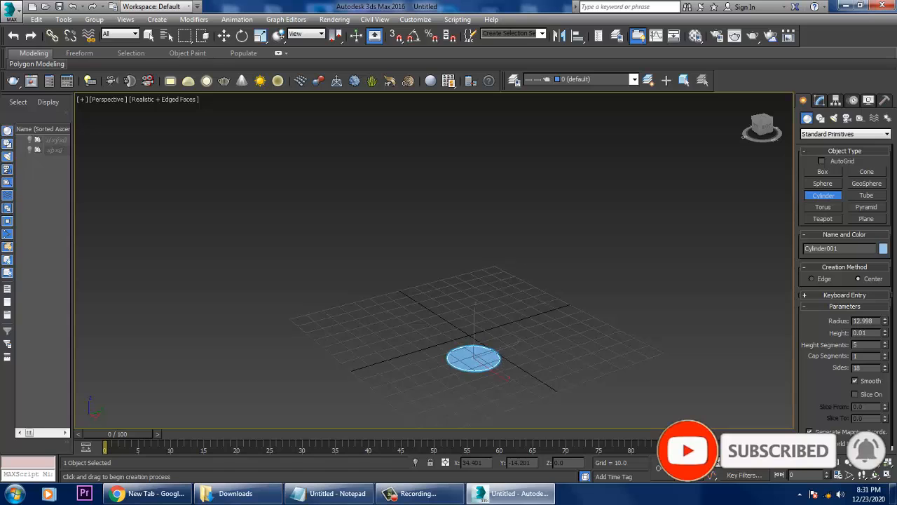
key(w)
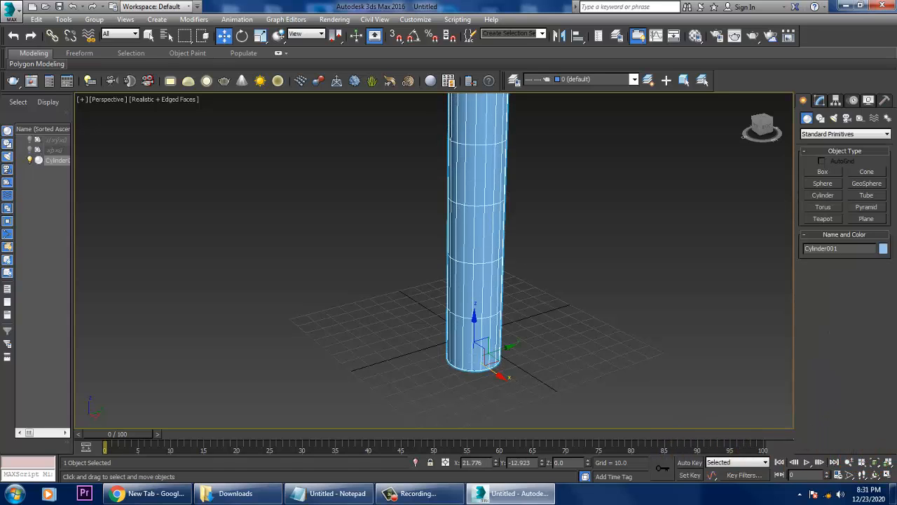
Set the cylinder's height segments to 29.
scroll(532, 275, down, 5)
click(820, 101)
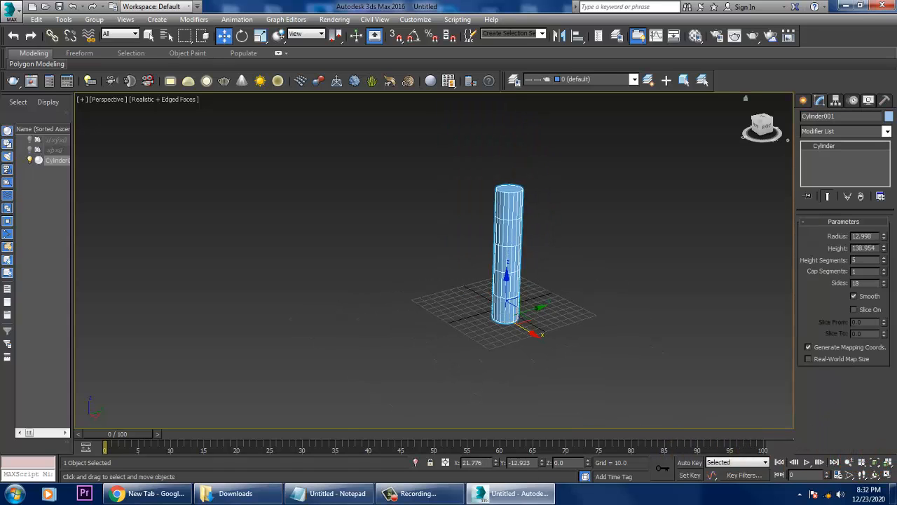
drag(884, 260, 884, 242)
middle_drag(553, 259, 410, 278)
scroll(519, 257, up, 3)
scroll(452, 272, up, 3)
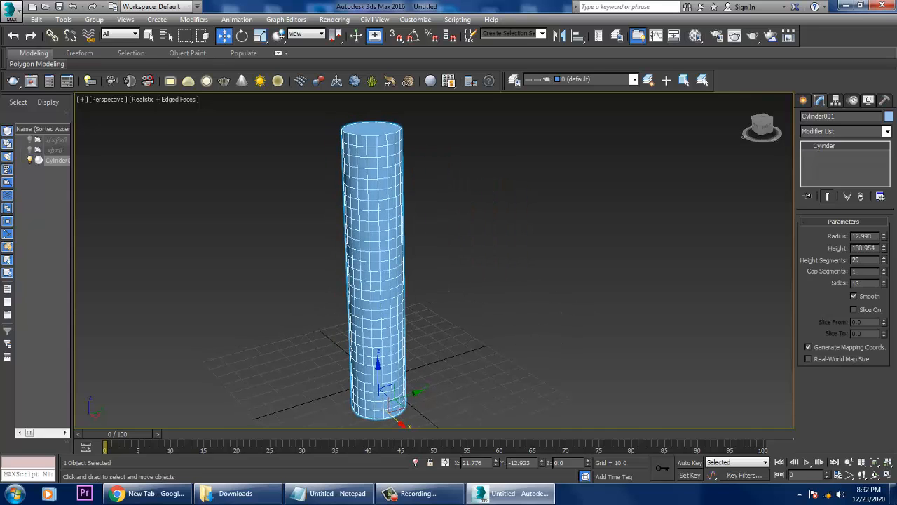
Apply a Taper modifier to the cylinder with an amount of 2.8.
click(888, 132)
key(t)
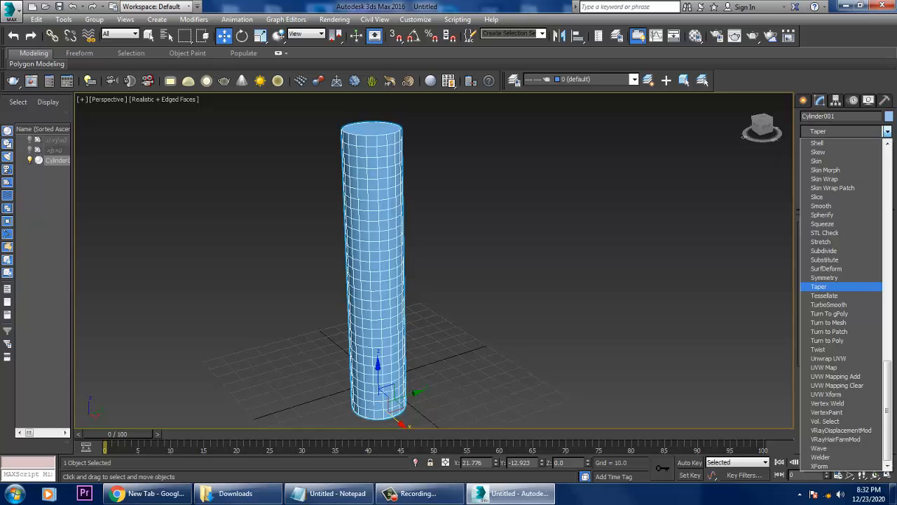
click(820, 287)
scroll(598, 238, down, 5)
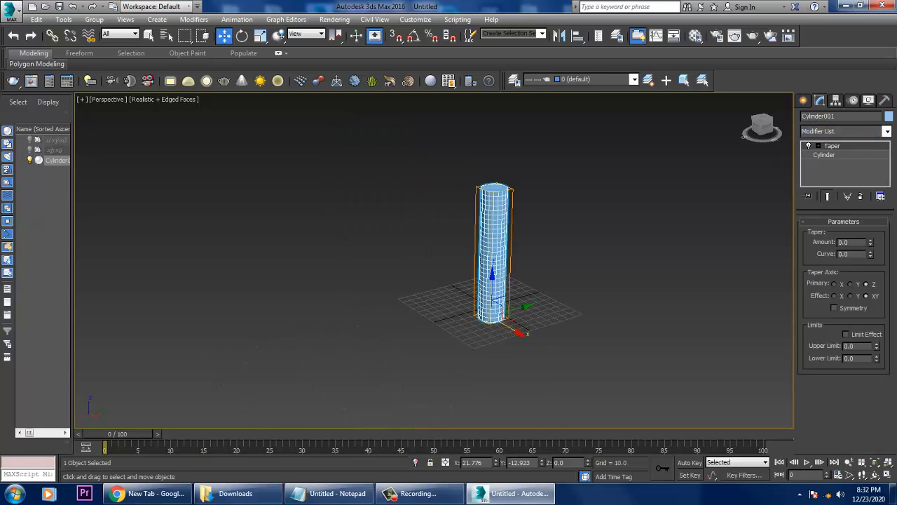
drag(870, 243, 870, 91)
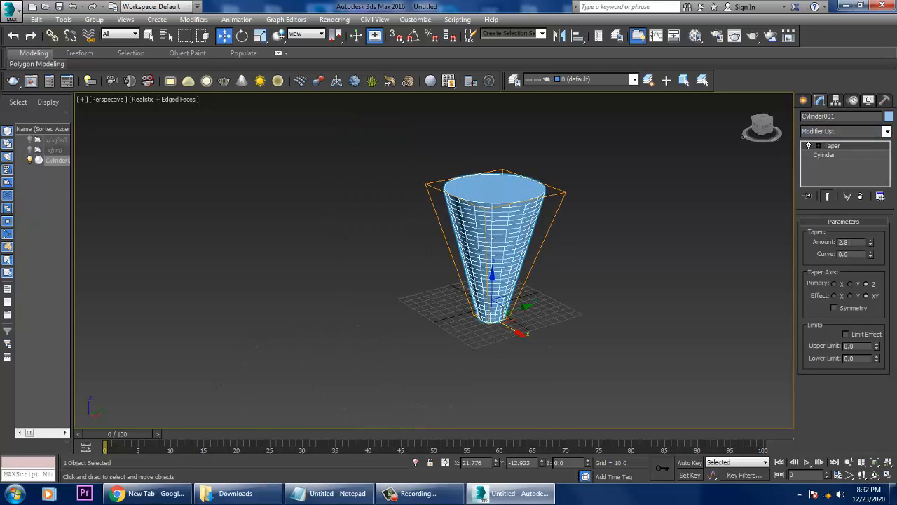
Set the base cylinder's height to 223.715 and reduce its radius beneath the Taper modifier.
click(824, 155)
drag(884, 248, 884, 189)
middle_drag(598, 238, 566, 282)
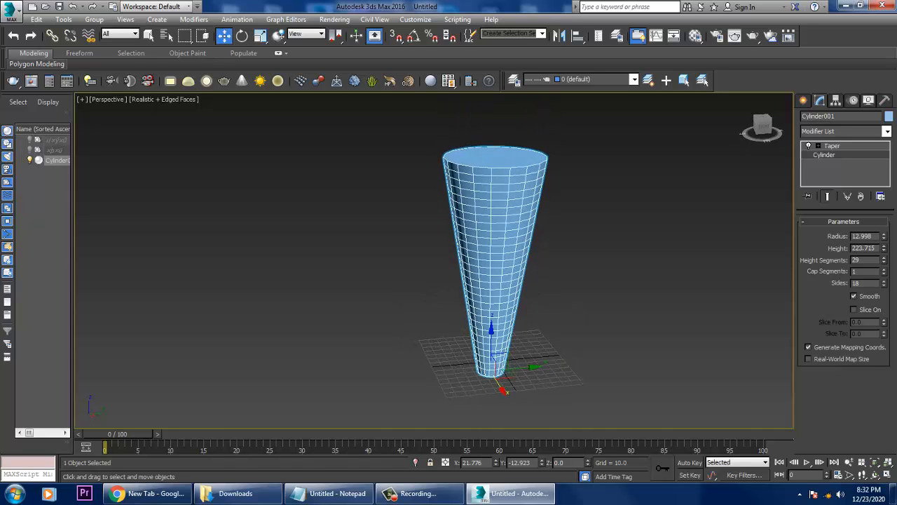
mouse_move(884, 237)
mouse_down()
mouse_move(883, 266)
mouse_move(883, 235)
mouse_up()
Add a Bend modifier between the base cylinder and its Taper modifier.
click(886, 131)
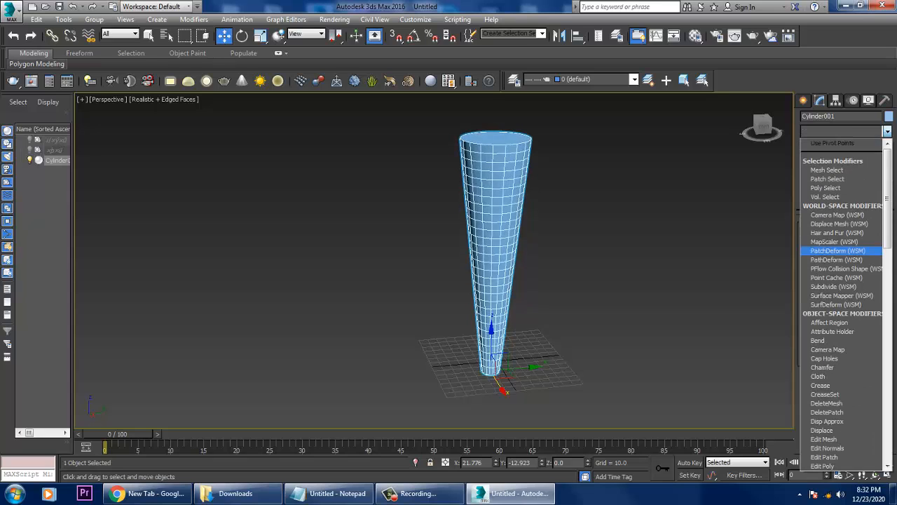
key(b)
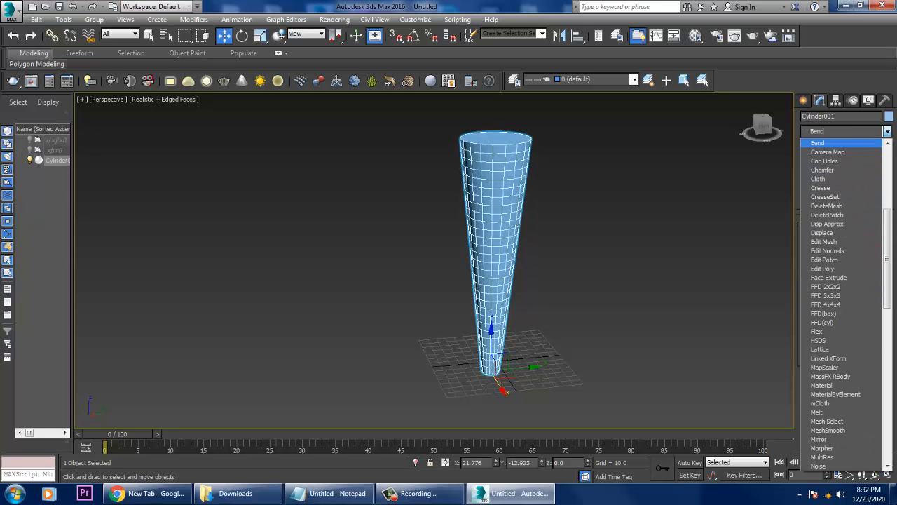
key(Return)
Try bending the tapered cylinder 38.5 degrees on Z, 40 on Y and 30 on X, undoing the attempts.
drag(873, 239, 874, 121)
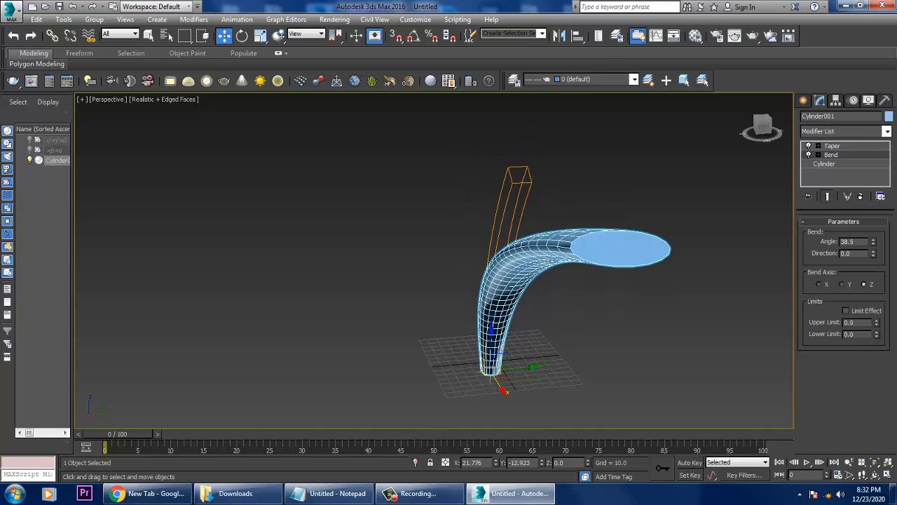
key(ctrl+z)
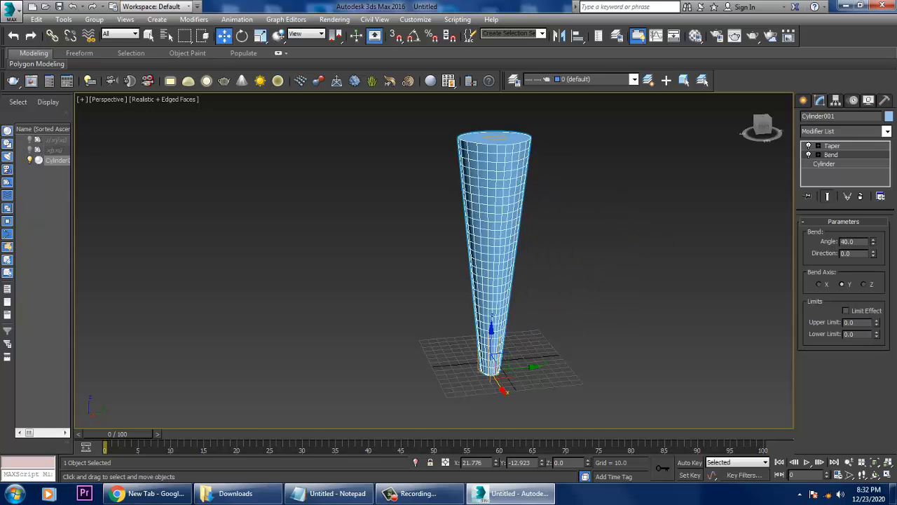
drag(873, 240, 873, 192)
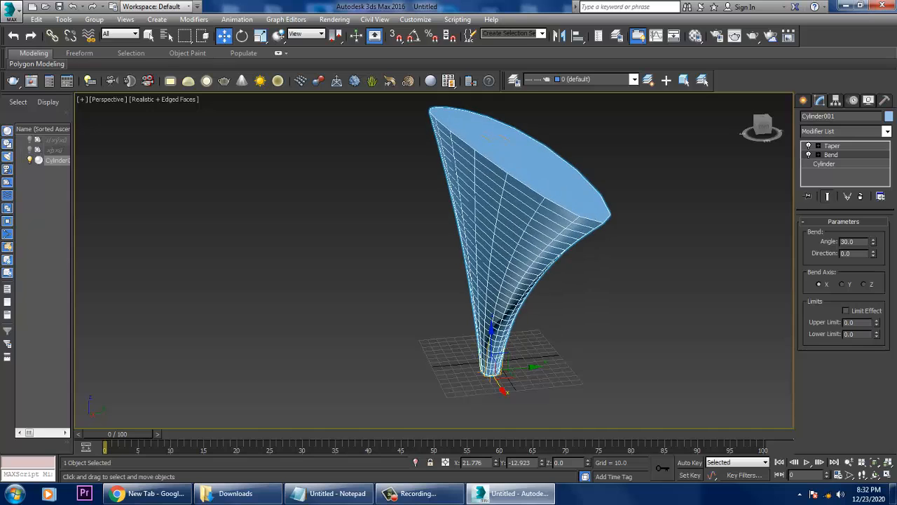
key(ctrl+z)
Move the Bend modifier above the Taper and set its angle to 105 on the Z axis.
drag(831, 154, 832, 142)
drag(874, 239, 873, 157)
key(ctrl+z)
alt+middle_drag(596, 266, 518, 215)
alt+middle_drag(518, 216, 508, 209)
drag(873, 240, 873, 171)
alt+middle_drag(484, 270, 468, 257)
mouse_move(873, 241)
mouse_down()
mouse_move(873, 210)
mouse_move(873, 245)
mouse_up()
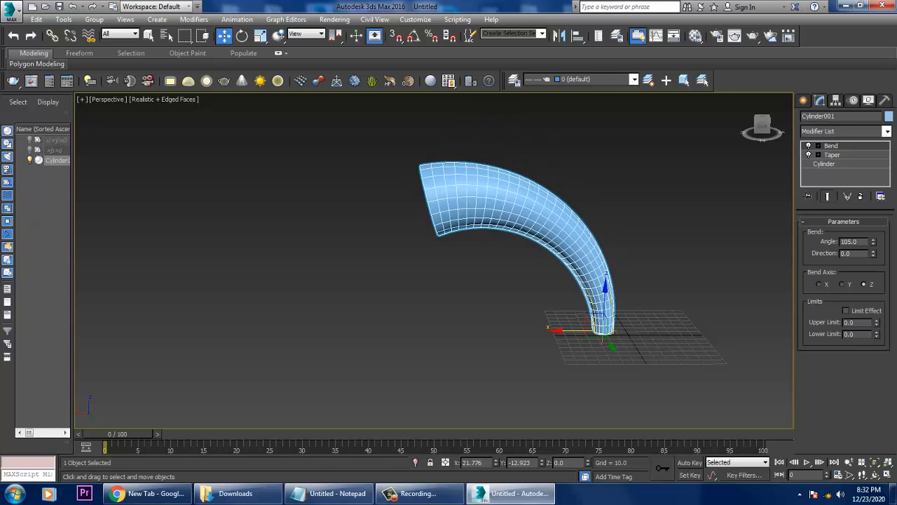
Compare the horn shape with the Bend and Taper modifiers each switched off and on again.
alt+middle_drag(589, 269, 608, 264)
scroll(608, 264, up, 5)
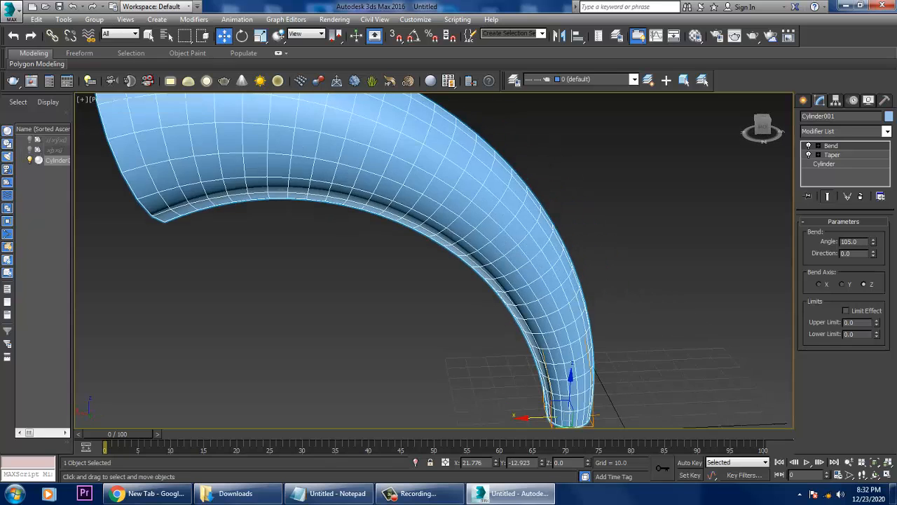
scroll(683, 319, down, 4)
click(808, 146)
click(808, 146)
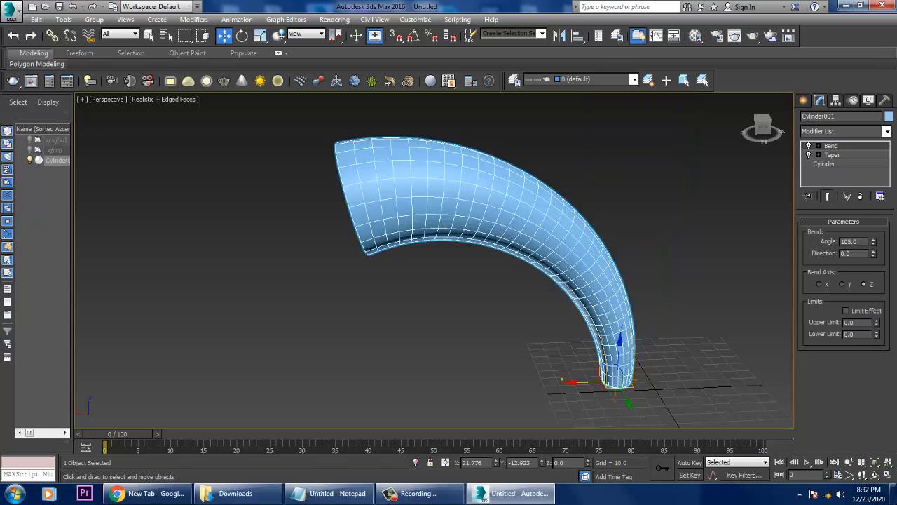
click(808, 155)
click(808, 155)
Convert the bent, tapered cylinder to an Editable Poly.
alt+middle_drag(491, 270, 536, 257)
scroll(529, 253, up, 3)
alt+middle_drag(434, 158, 480, 197)
right_click(480, 197)
mouse_move(519, 310)
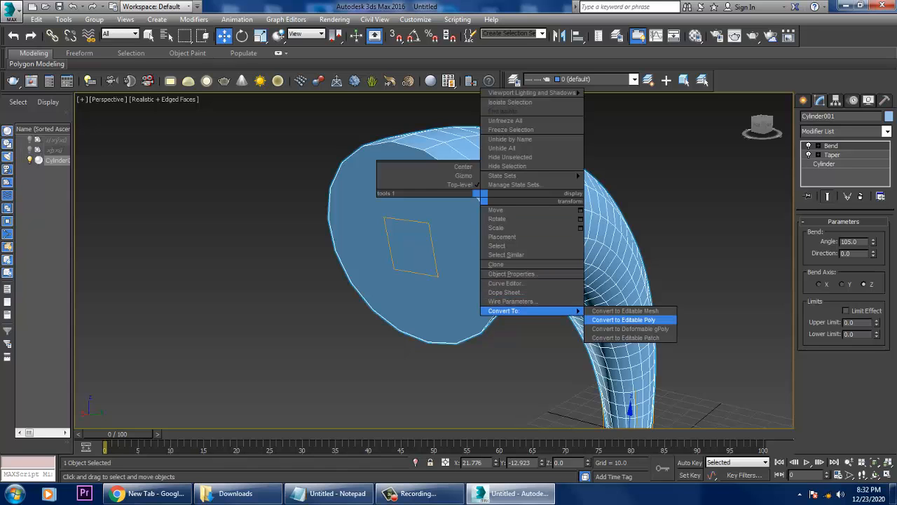
click(624, 320)
Select the cap polygon at the horn's wide end and bevel it outward with an outline of -7.99, adjusting the bevel height.
key(4)
click(434, 246)
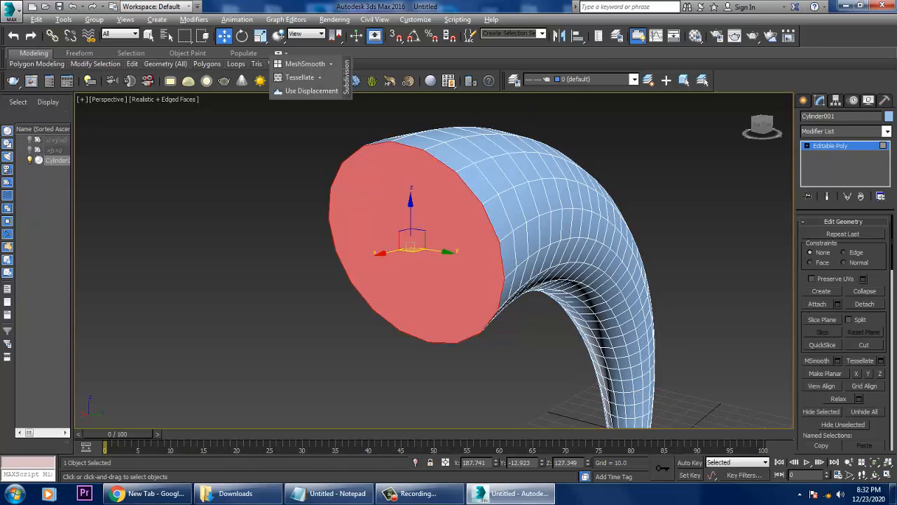
alt+middle_drag(434, 245, 396, 246)
middle_drag(396, 247, 474, 299)
scroll(843, 332, down, 8)
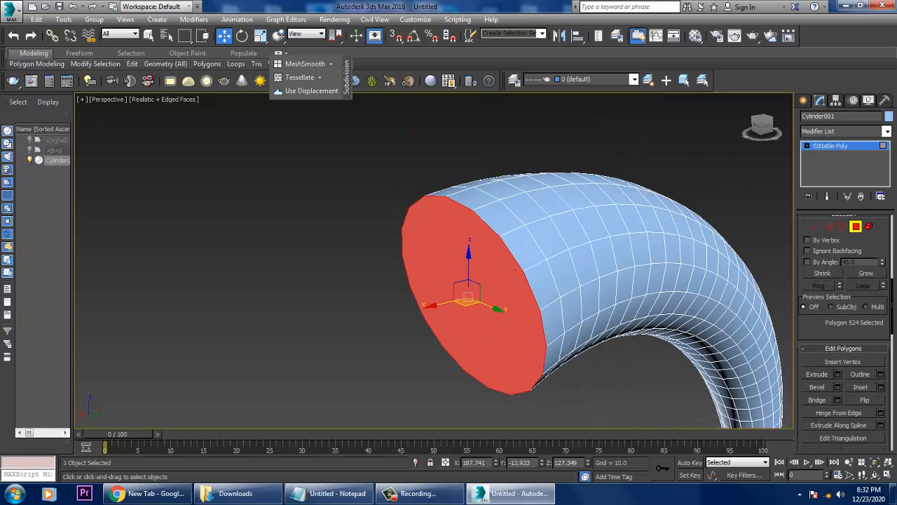
click(838, 386)
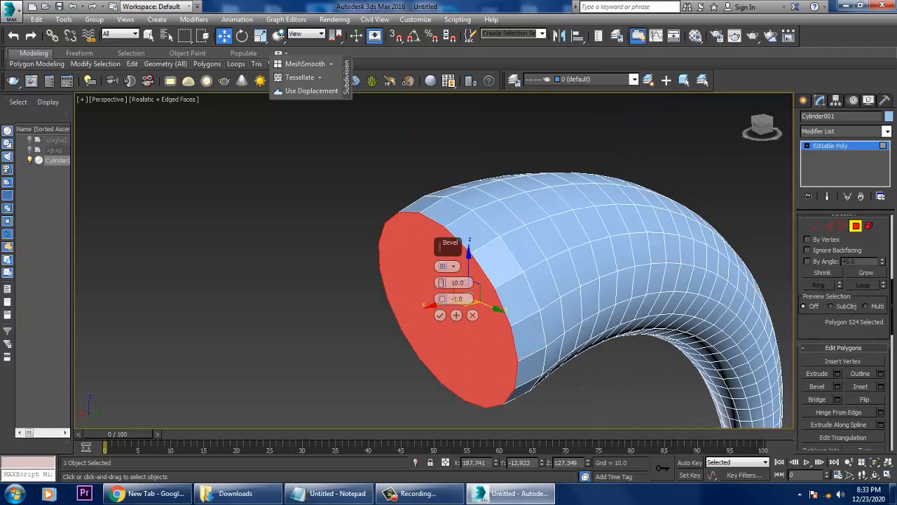
drag(442, 283, 442, 317)
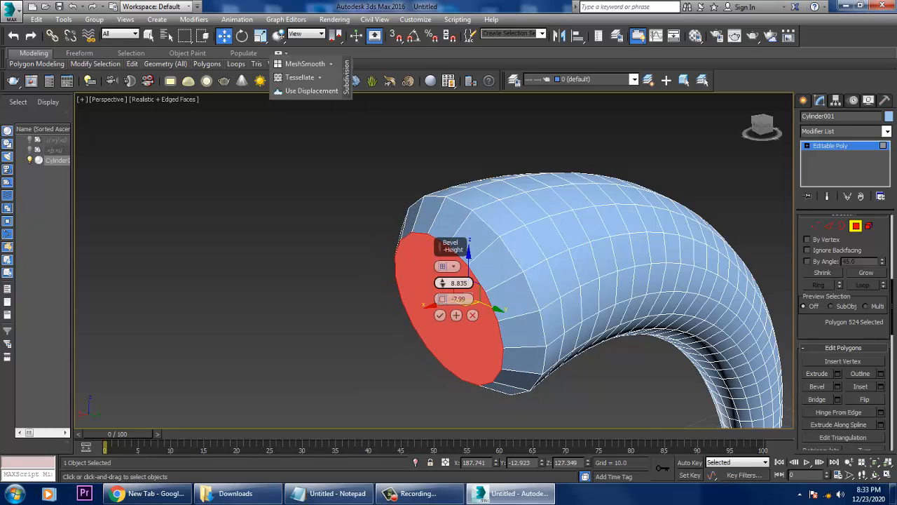
drag(442, 283, 441, 269)
Return to object level and examine the horn's bevelled end and overall shape from several angles.
alt+middle_drag(505, 295, 456, 274)
scroll(560, 269, down, 5)
scroll(582, 280, up, 6)
alt+middle_drag(560, 270, 528, 328)
scroll(581, 266, down, 5)
key(4)
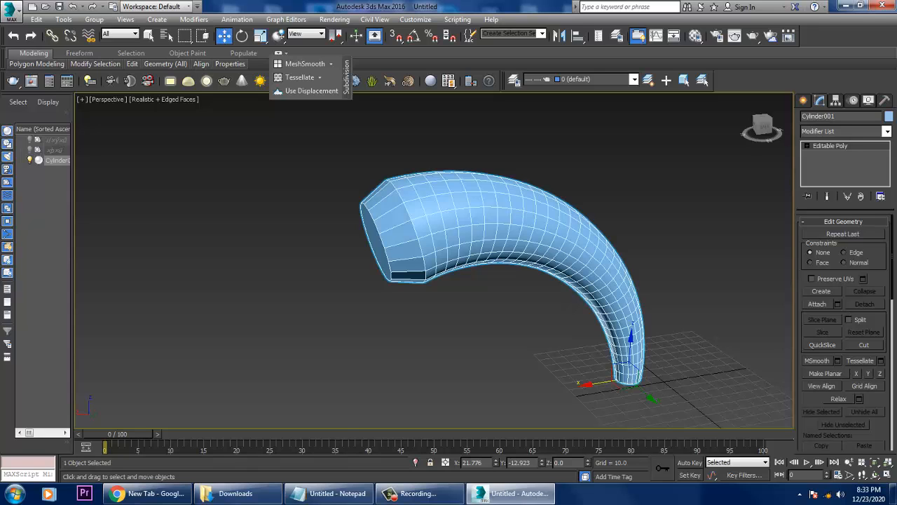
middle_drag(637, 253, 540, 268)
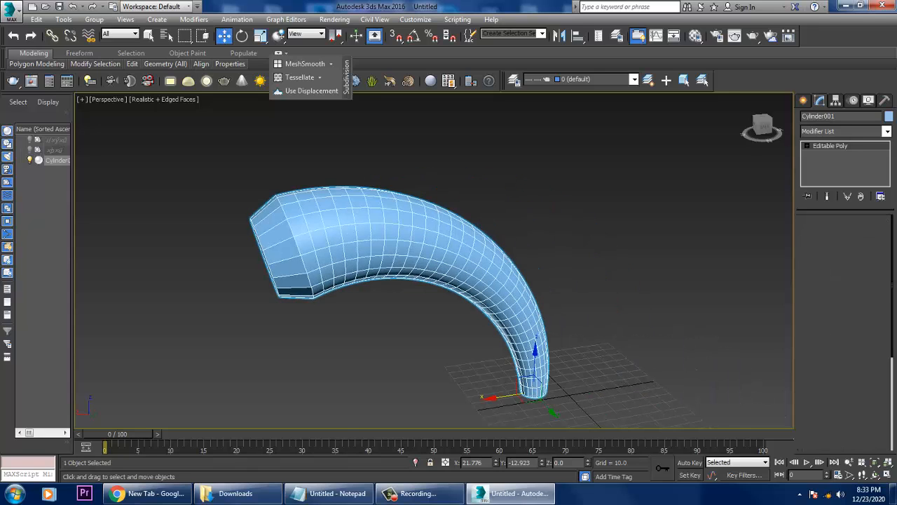
key(2)
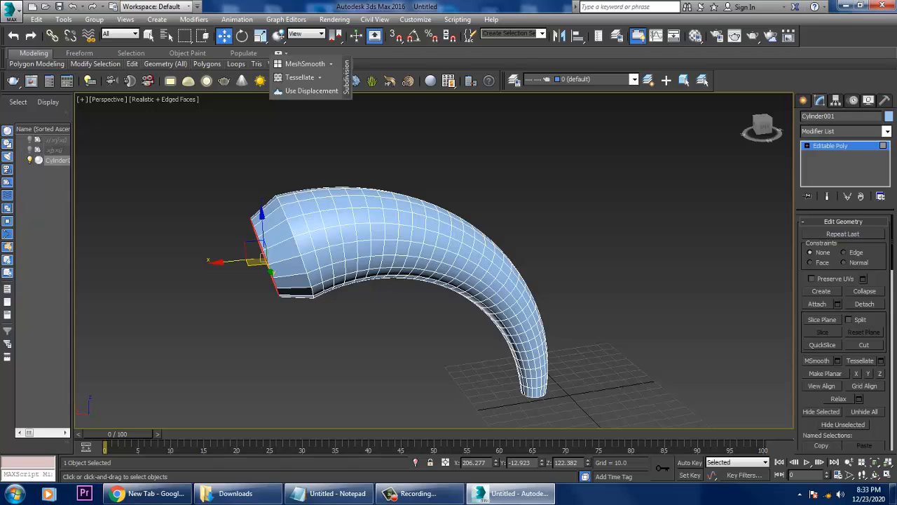
key(2)
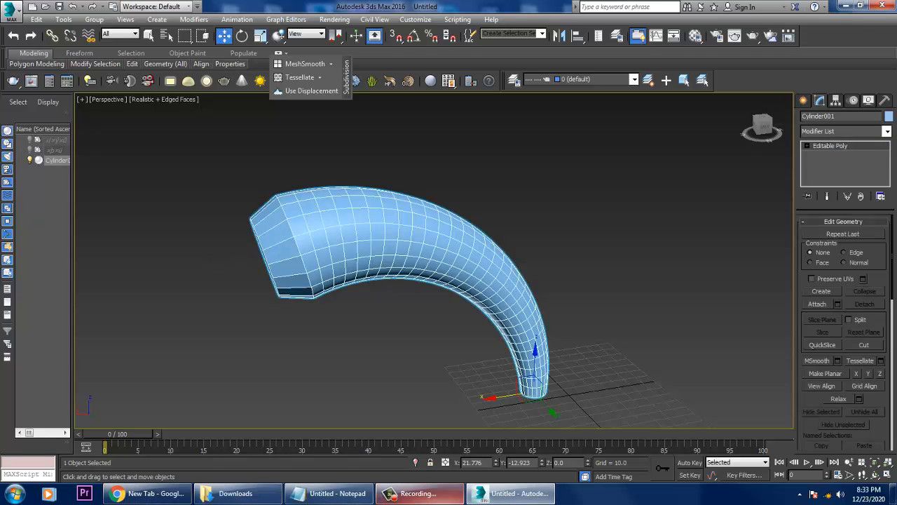
mouse_move(419, 494)
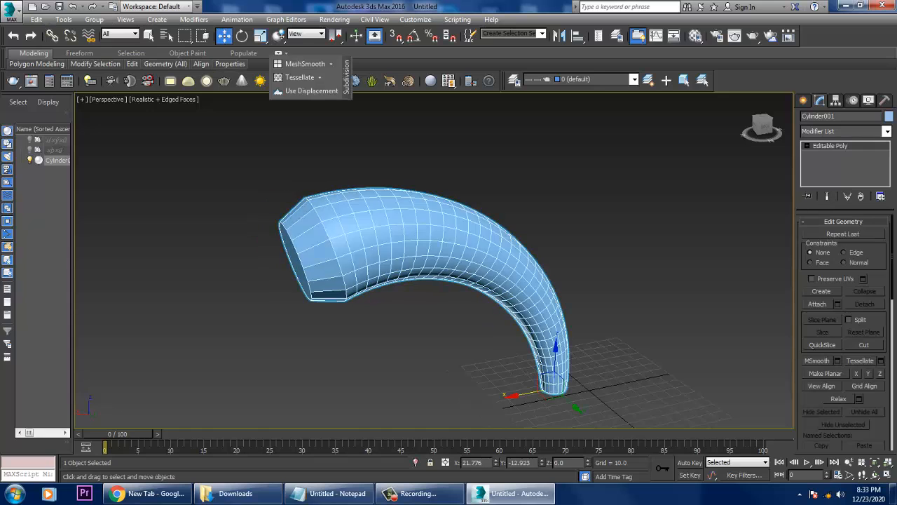
alt+middle_drag(434, 280, 335, 245)
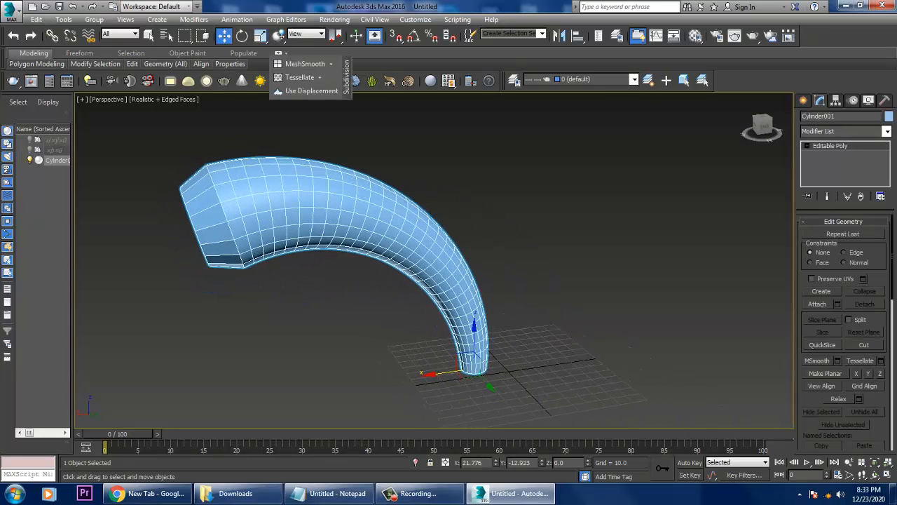